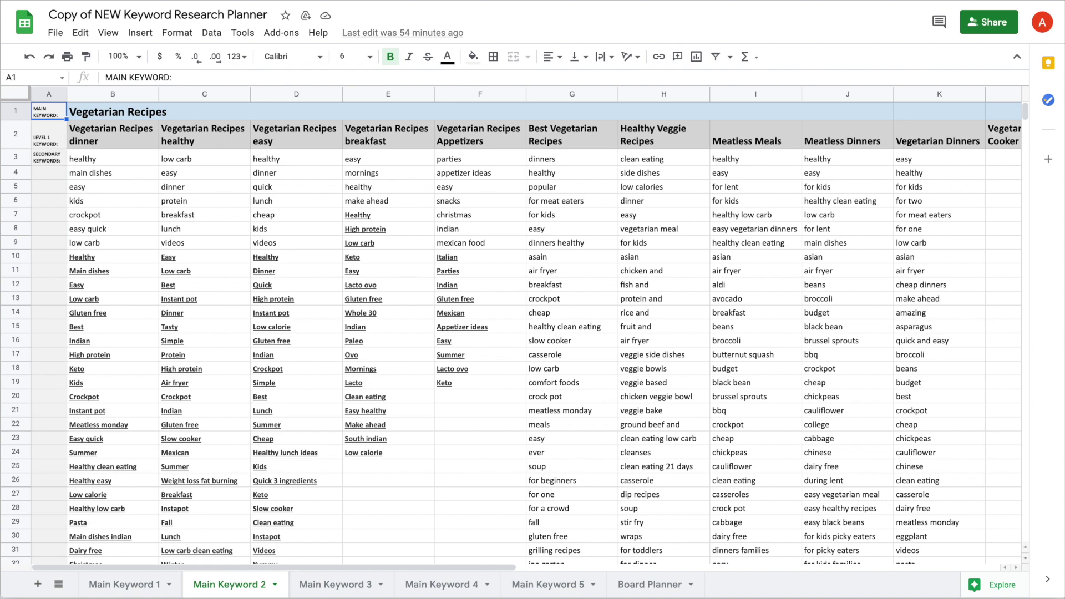
- In the Board Planner sheet, set the first block's main category to Vegetarian Recipes
click(84, 111)
text(Vegetarian Recipes)
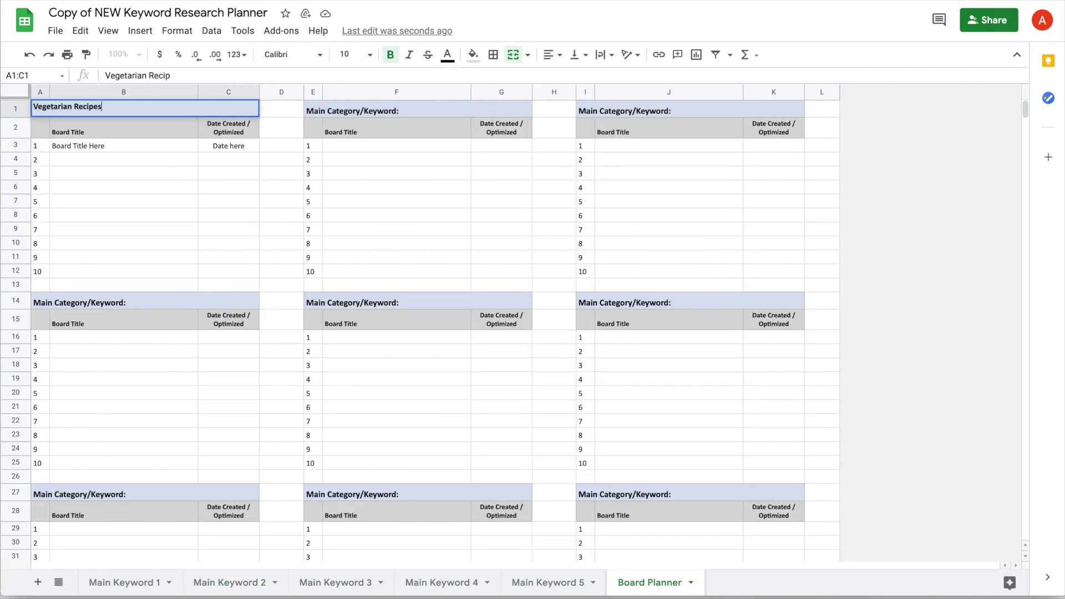
key(Return)
- Replace the placeholder in the first board title row with Vegetarian Recipes
click(164, 145)
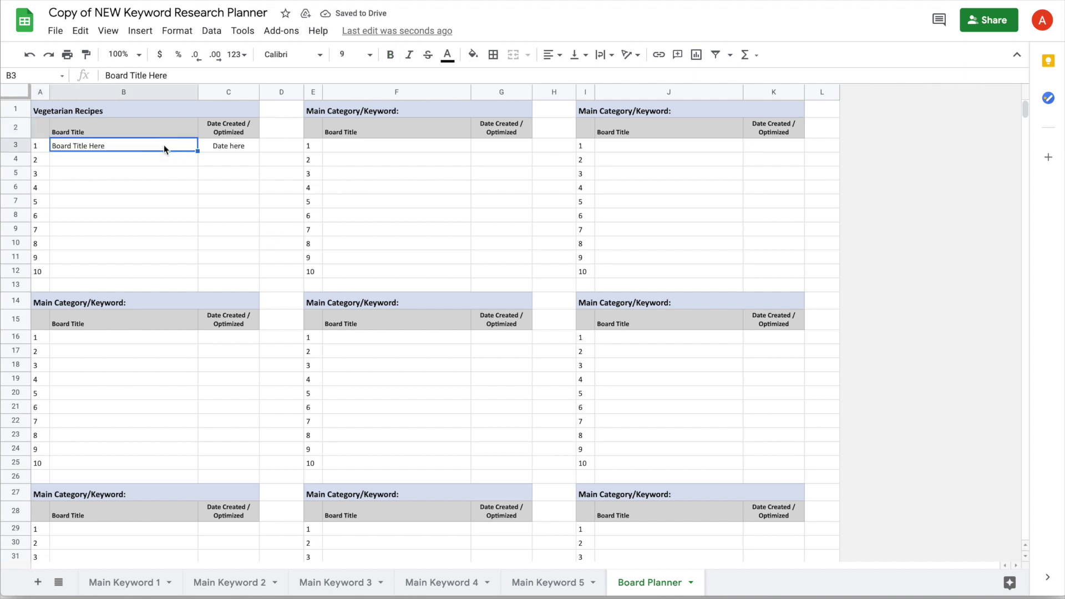
key(shift+Down)
key(shift+Down)
key(shift+Down)
key(shift+Down)
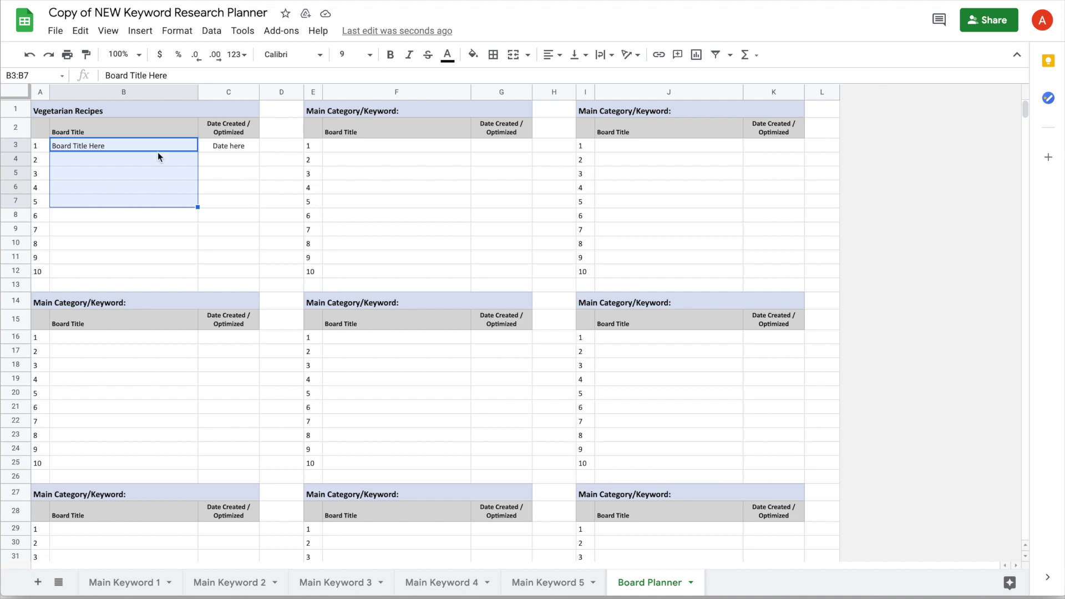
click(140, 147)
text(Vegetarian )
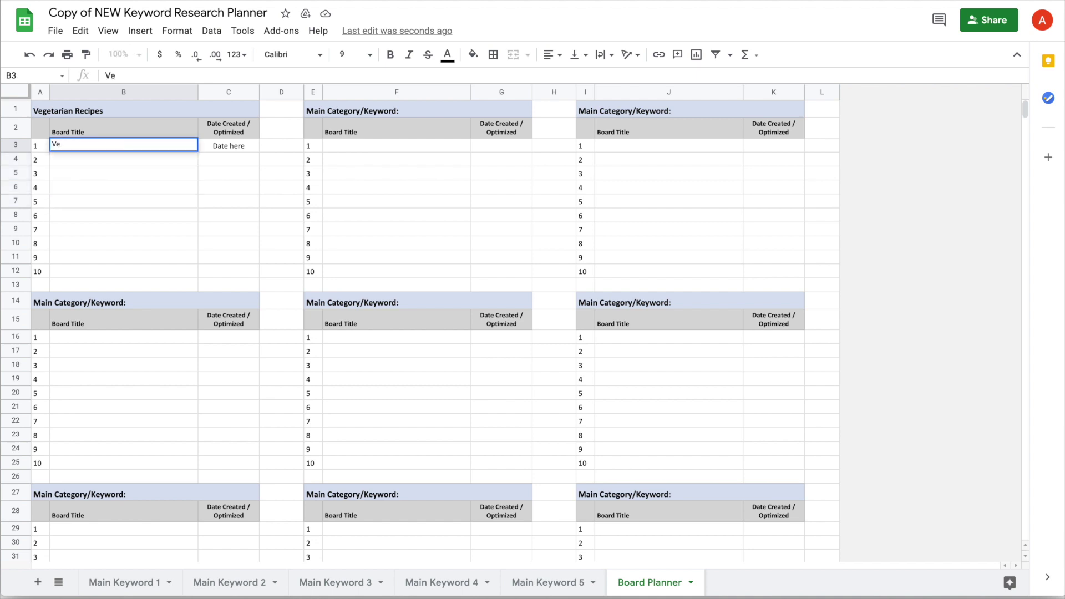
text(Recipes)
key(Return)
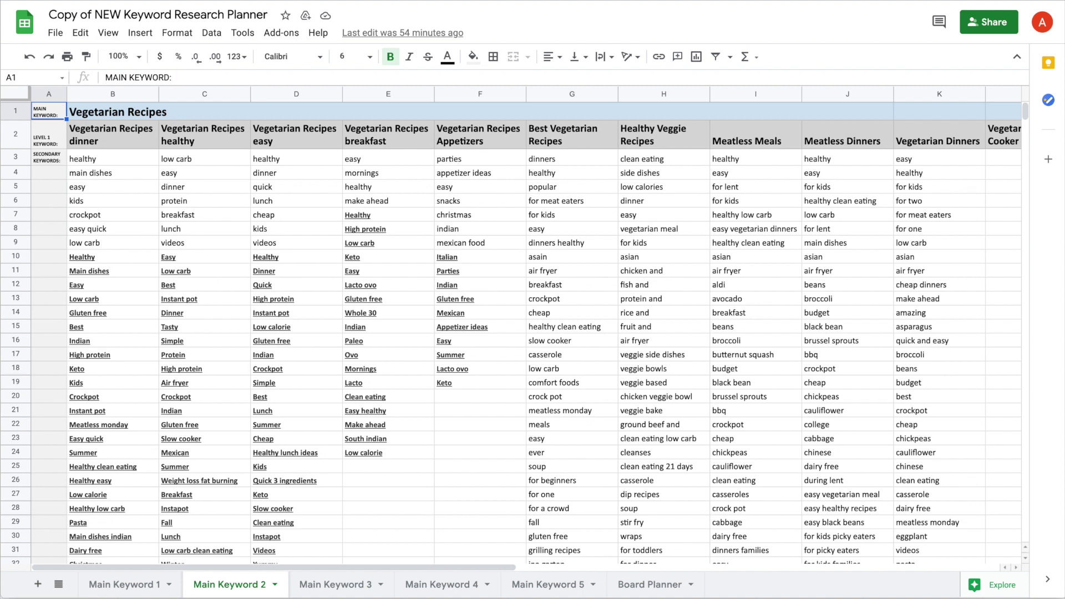
- Examine the secondary keywords listed under Vegetarian Recipes breakfast in the Main Keyword 2 sheet
click(403, 136)
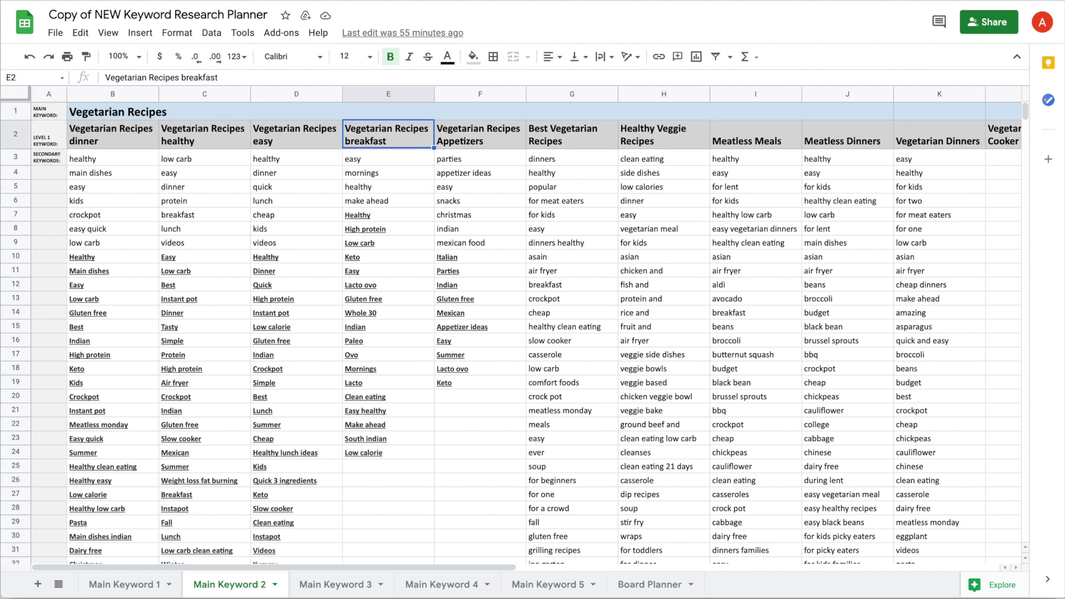
key(shift+Down)
key(shift+Down)
key(shift+Down)
key(shift+Down)
key(shift+Down)
key(shift+Down)
key(shift+Down)
key(shift+Down)
key(shift+Down)
key(shift+Down)
key(shift+Down)
key(shift+Down)
key(shift+Down)
key(shift+Down)
key(shift+Down)
key(shift+Down)
key(shift+Down)
key(shift+Down)
key(shift+Down)
key(shift+Down)
key(shift+Down)
key(shift+Down)
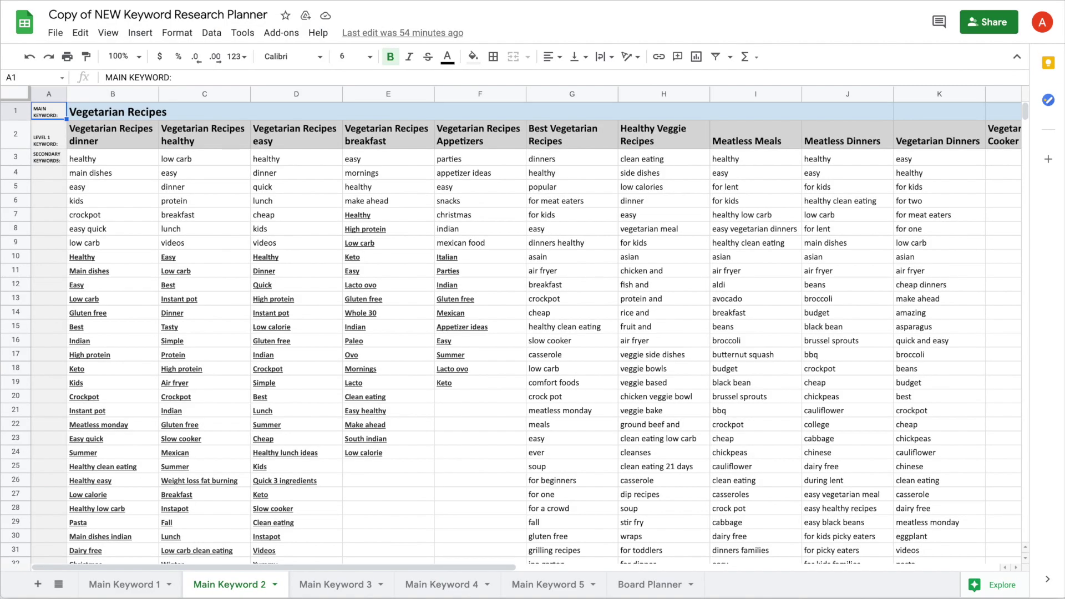
- Enter Vegetarian Dinner Recipes as the second board title in the Vegetarian Recipes block of the Board Planner sheet
click(114, 136)
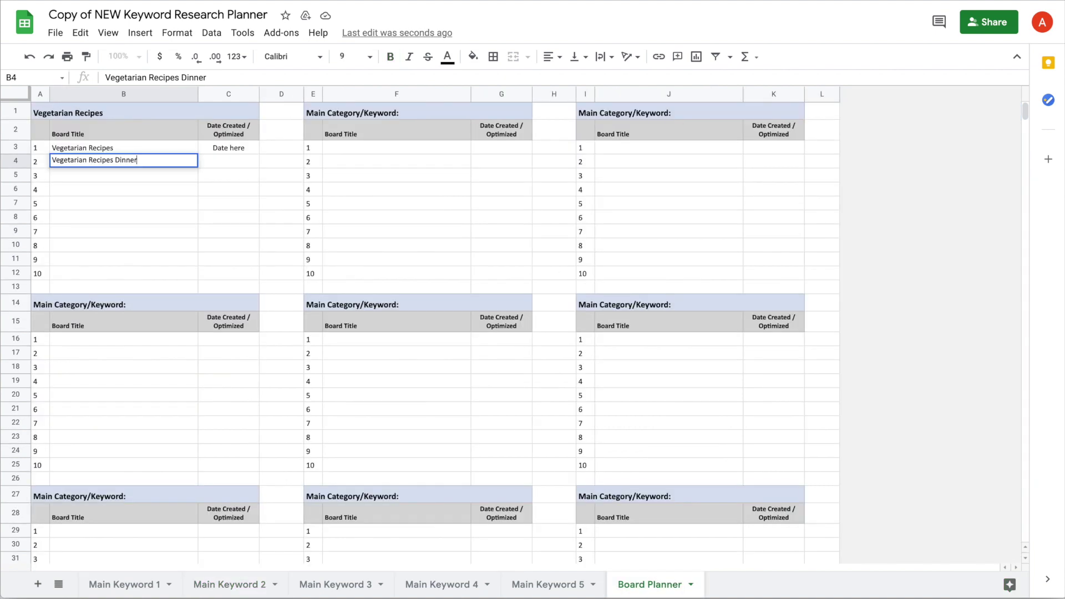
key(BackSpace)
key(BackSpace)
key(BackSpace)
key(BackSpace)
key(BackSpace)
key(BackSpace)
key(BackSpace)
key(BackSpace)
key(BackSpace)
key(BackSpace)
key(BackSpace)
key(BackSpace)
key(BackSpace)
key(BackSpace)
key(BackSpace)
text(n Dinner )
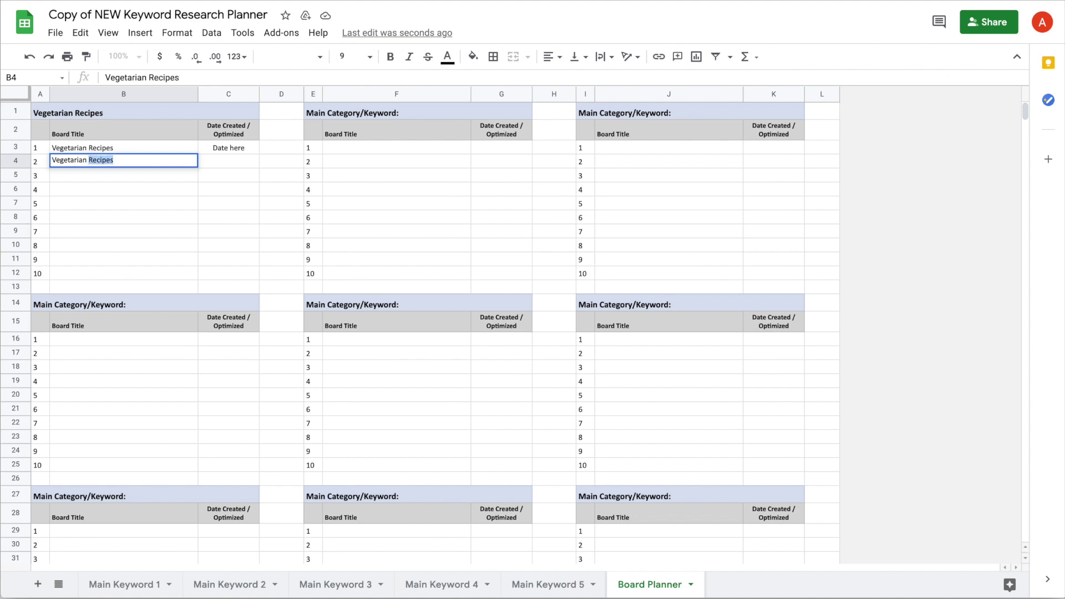
text(Recipes)
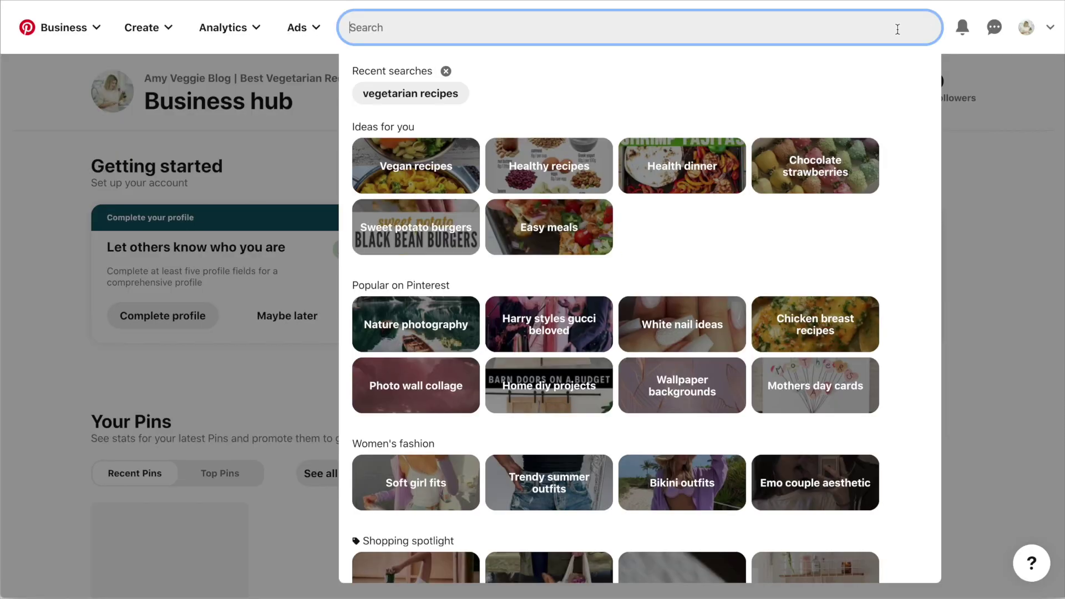
- Switch to Pinterest, search for "vegetarian recipes dinner" limited to boards, and examine how other boards are titled
text(vegetarian rec)
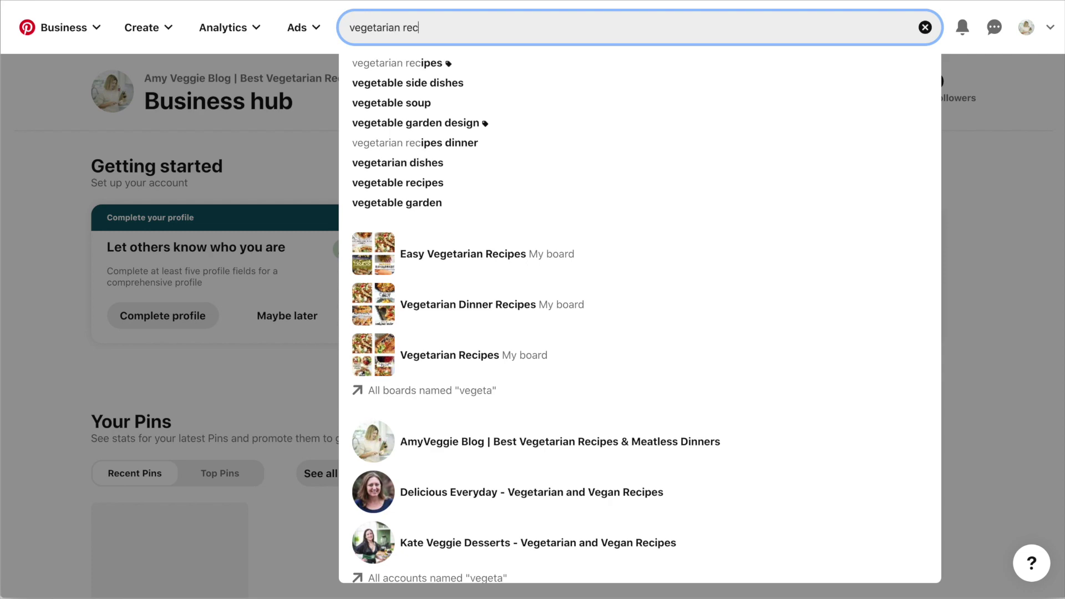
text(ipes dinner)
key(Return)
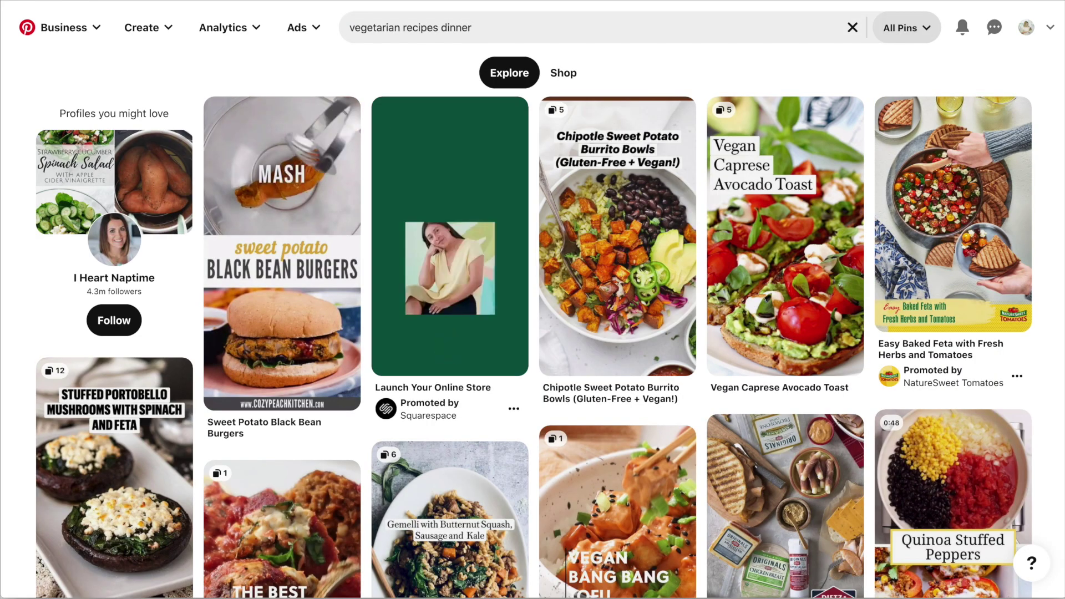
click(900, 33)
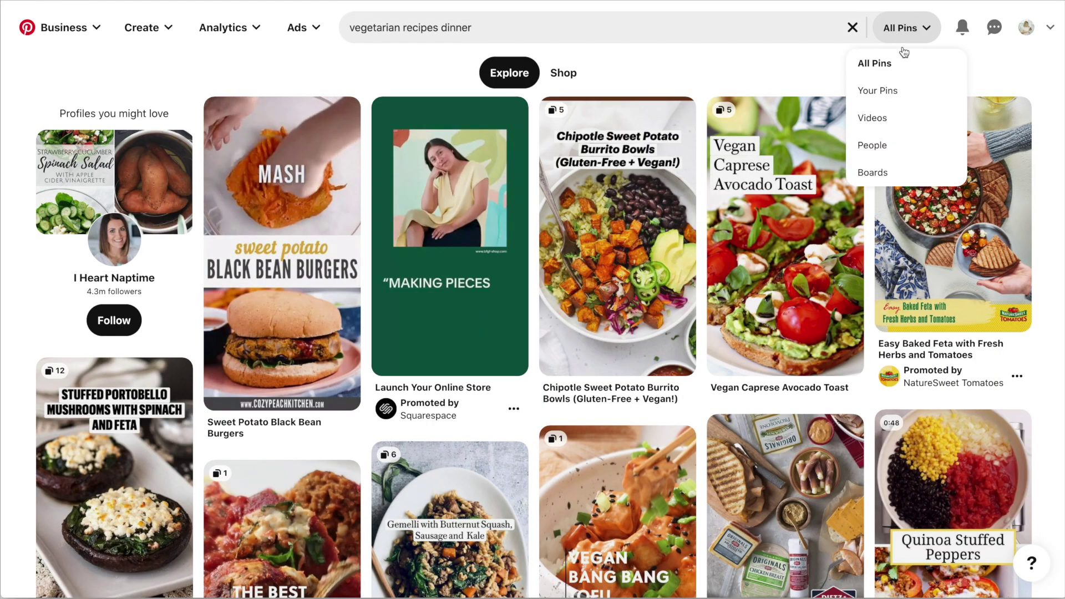
click(903, 174)
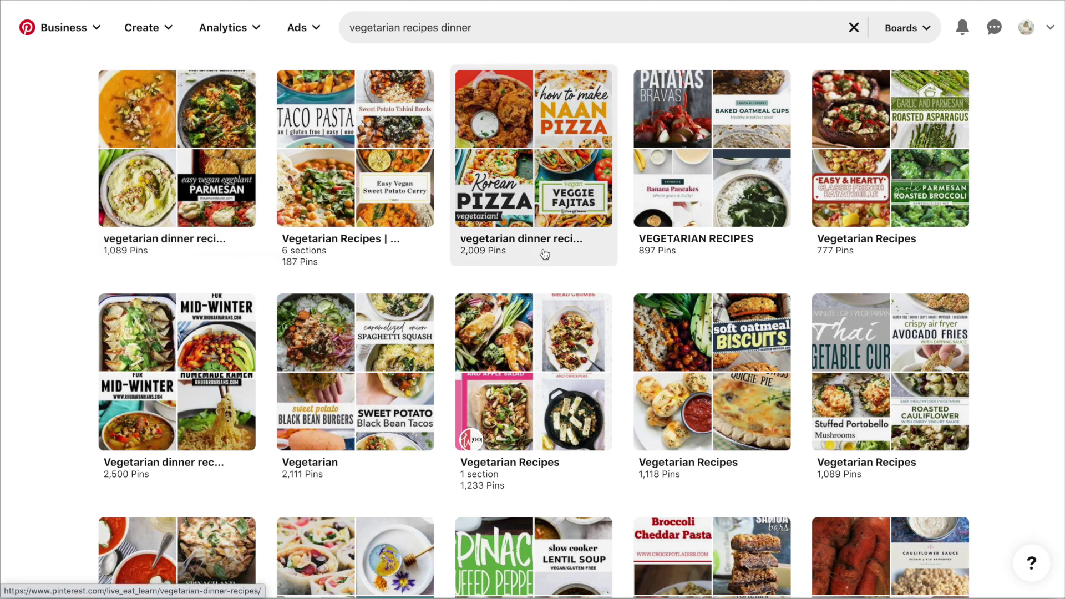
scroll(852, 252, down, 3)
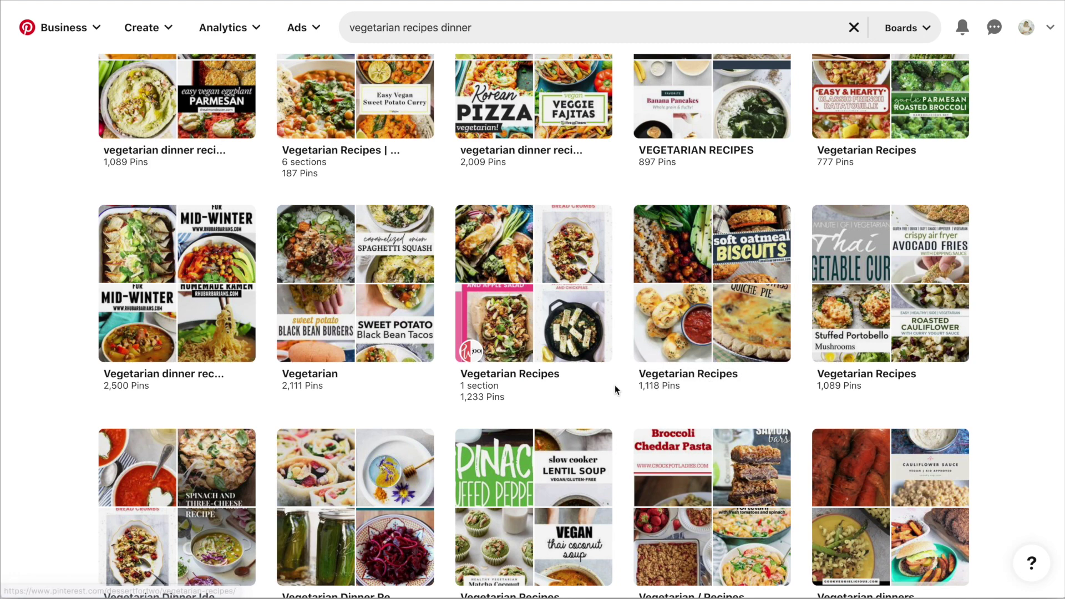
scroll(217, 399, down, 4)
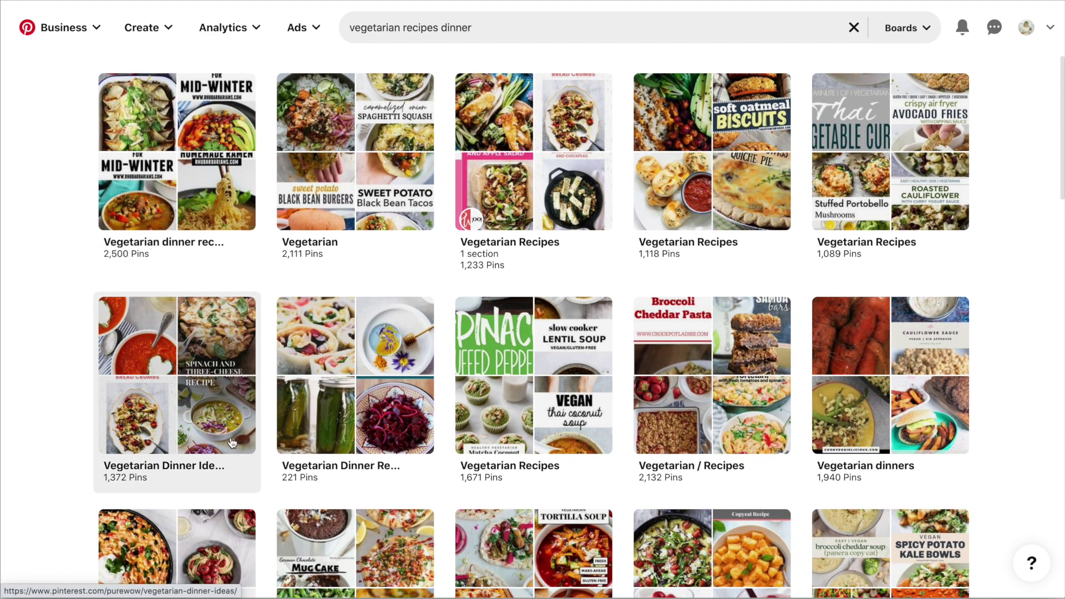
scroll(832, 472, down, 5)
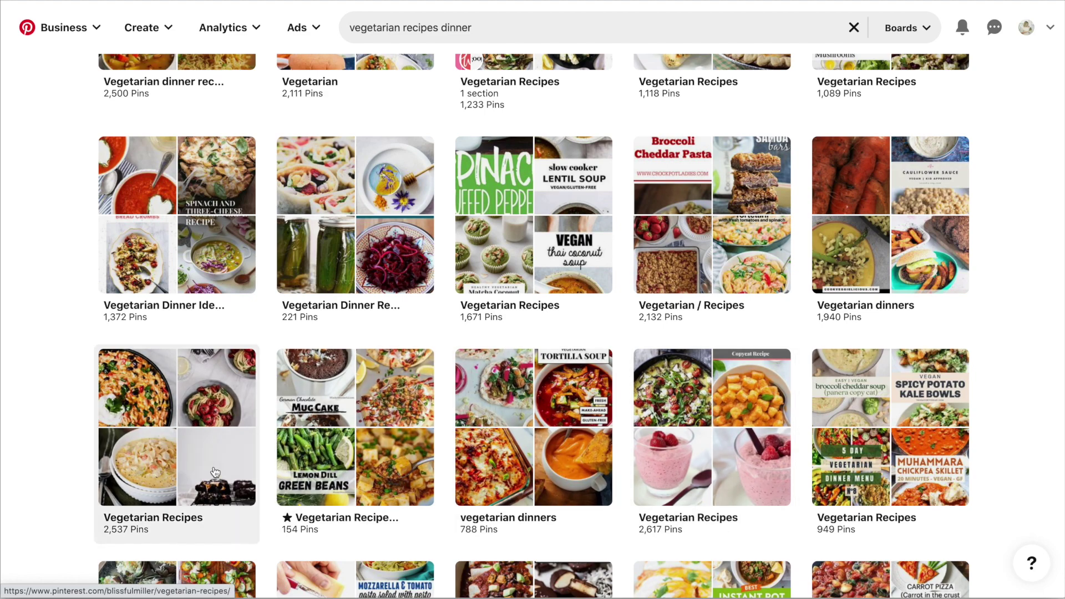
scroll(211, 470, up, 11)
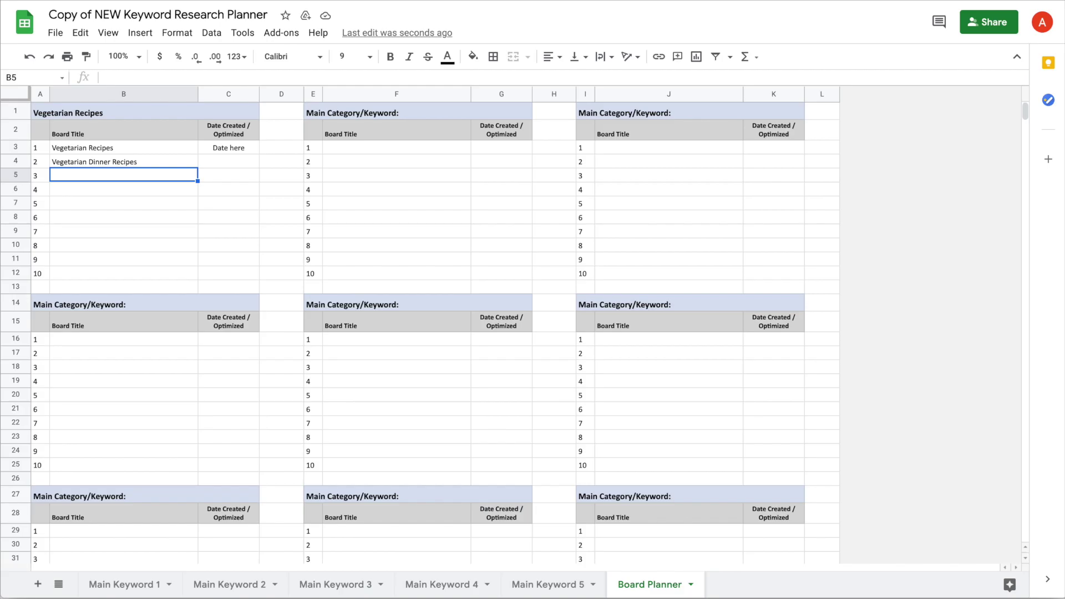
- Back in the Board Planner sheet, enter Healthy Vegetarian Recipes, Easy Vegetarian Recipes and Meatless Dinners as board titles 3 to 5
text(Healthy Vegetar)
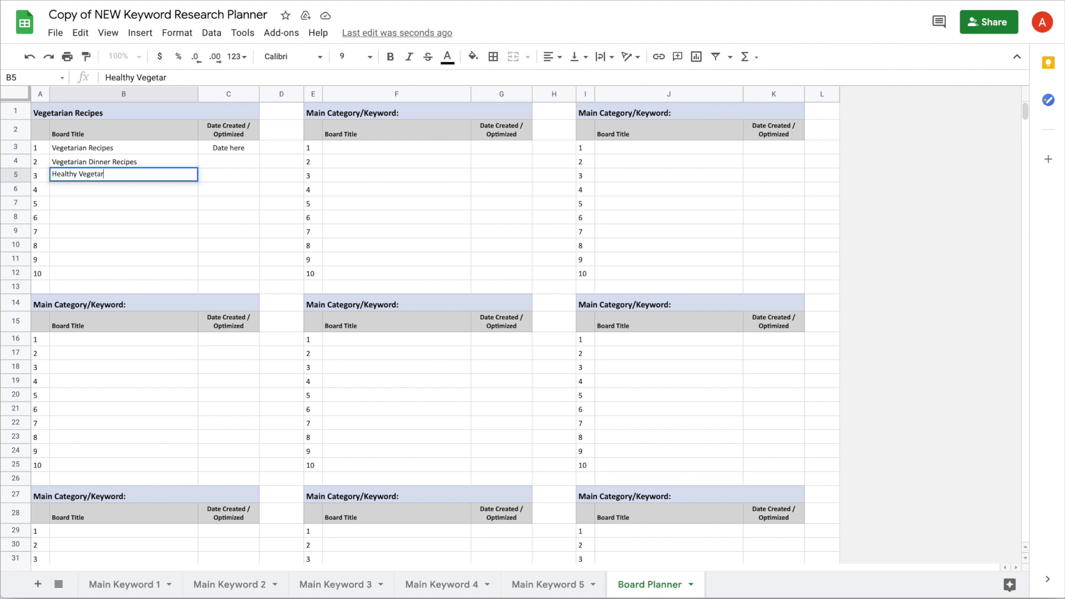
text(ian Recipes)
key(Return)
text(Easy Vegetarian Recipes)
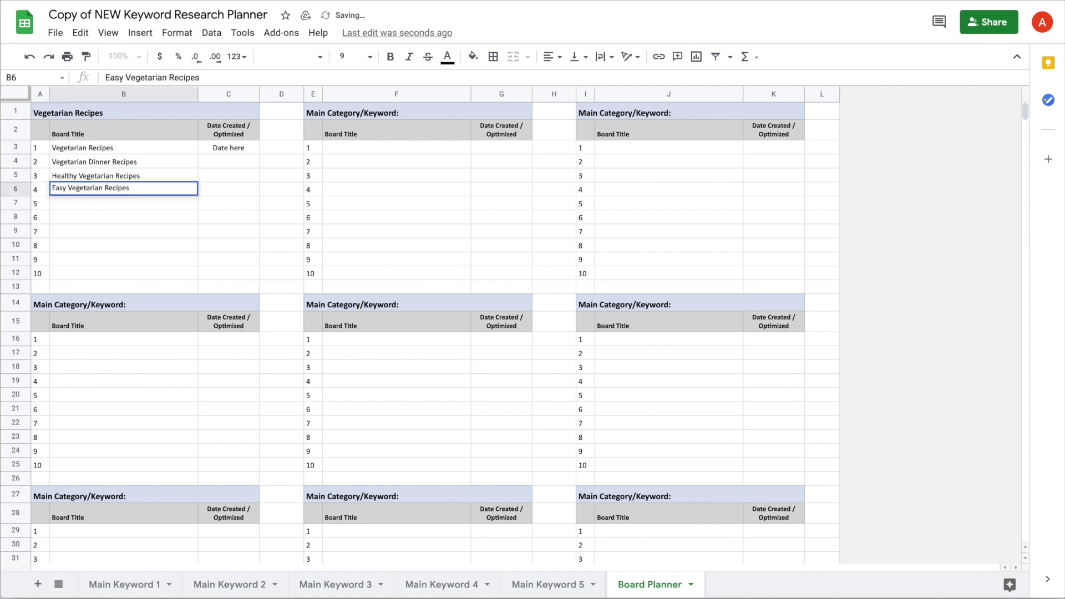
key(Return)
text(Meatless Dinners)
key(Return)
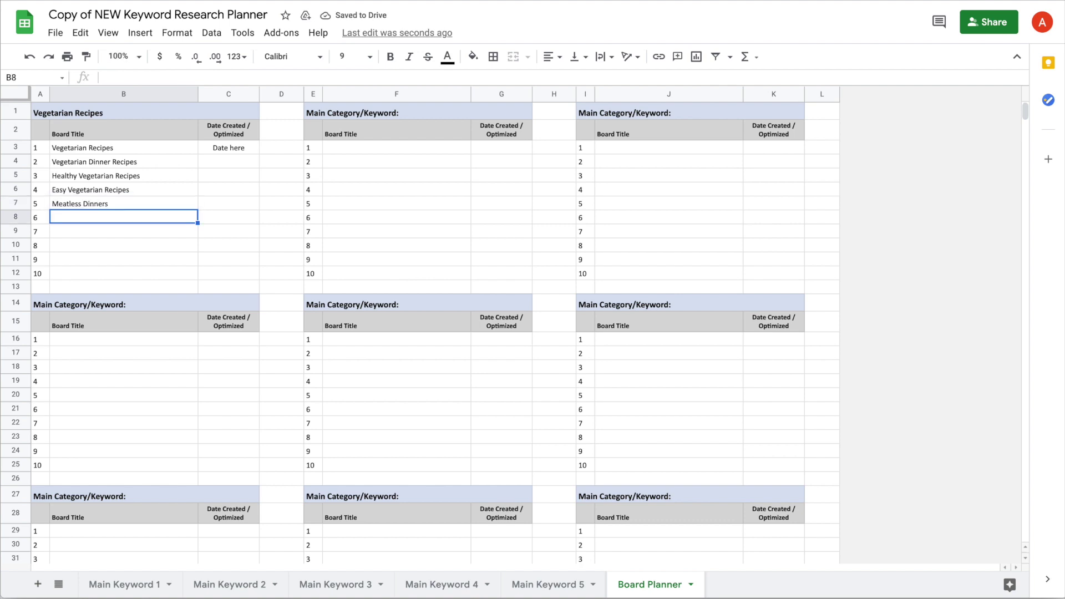
key(shift+Down)
key(shift+Down)
key(shift+Down)
key(shift+Down)
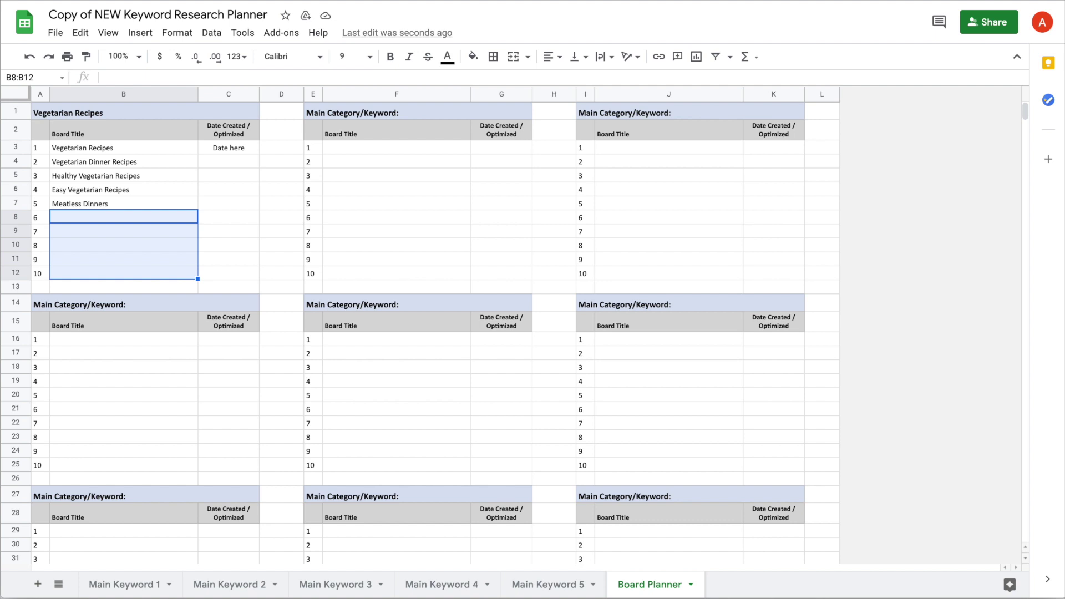
click(124, 230)
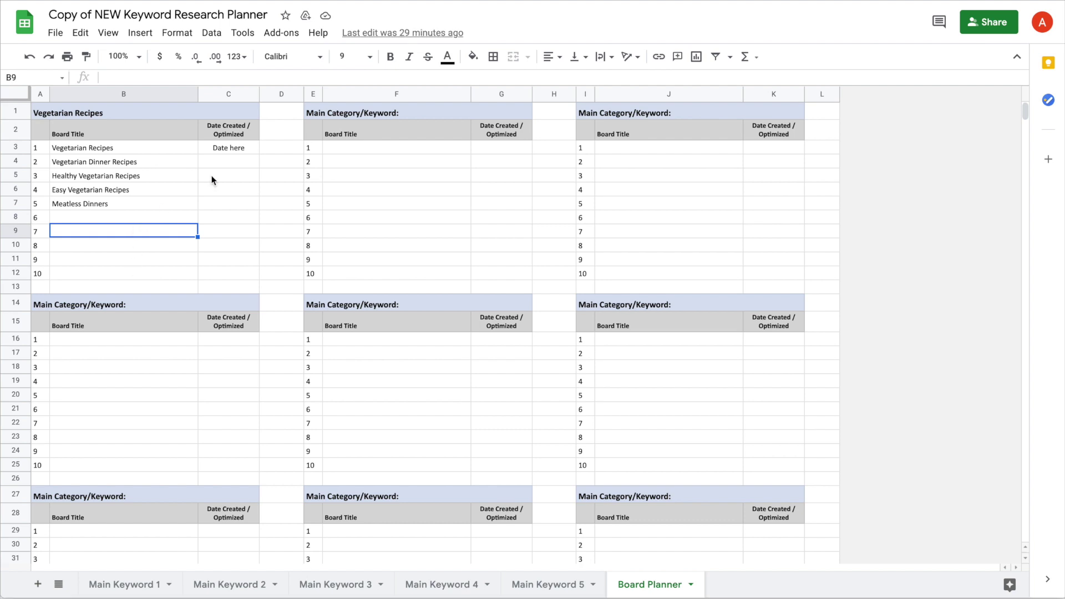
- Set the main category of the second block in row 1 to Homesteading
click(326, 115)
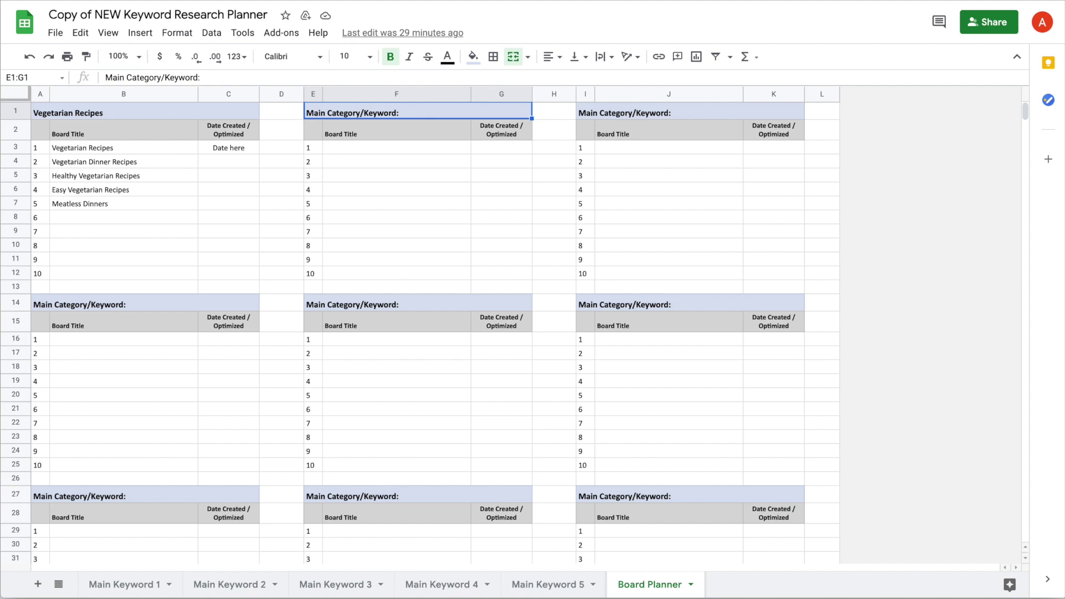
text(Homesteading)
key(Return)
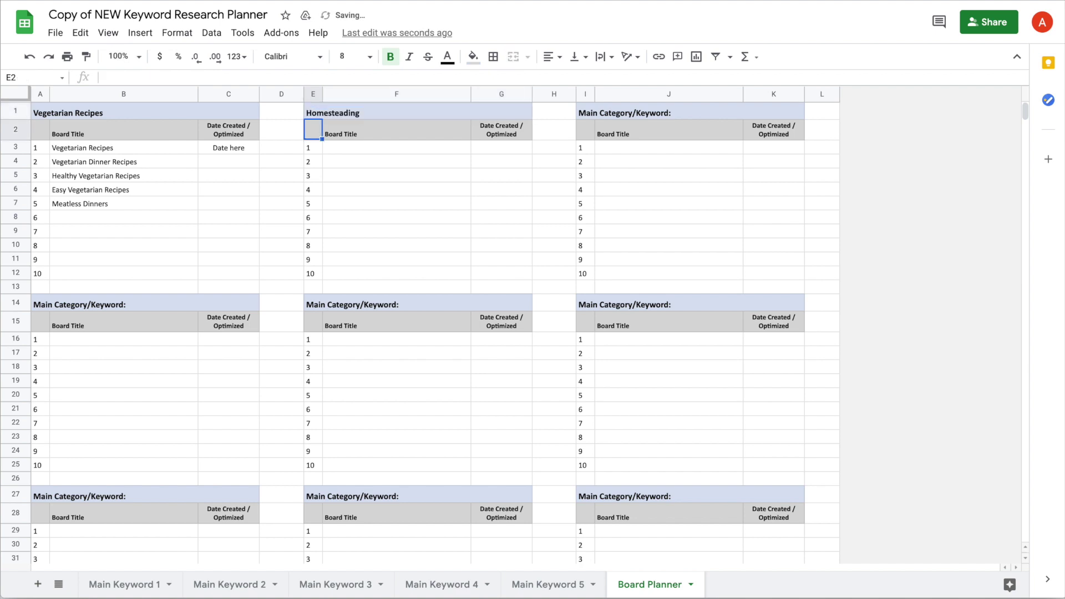
- Enter Homesteading and Homesteading for Beginners as the first two Homesteading board titles, and start the third with DIY Homest
click(396, 148)
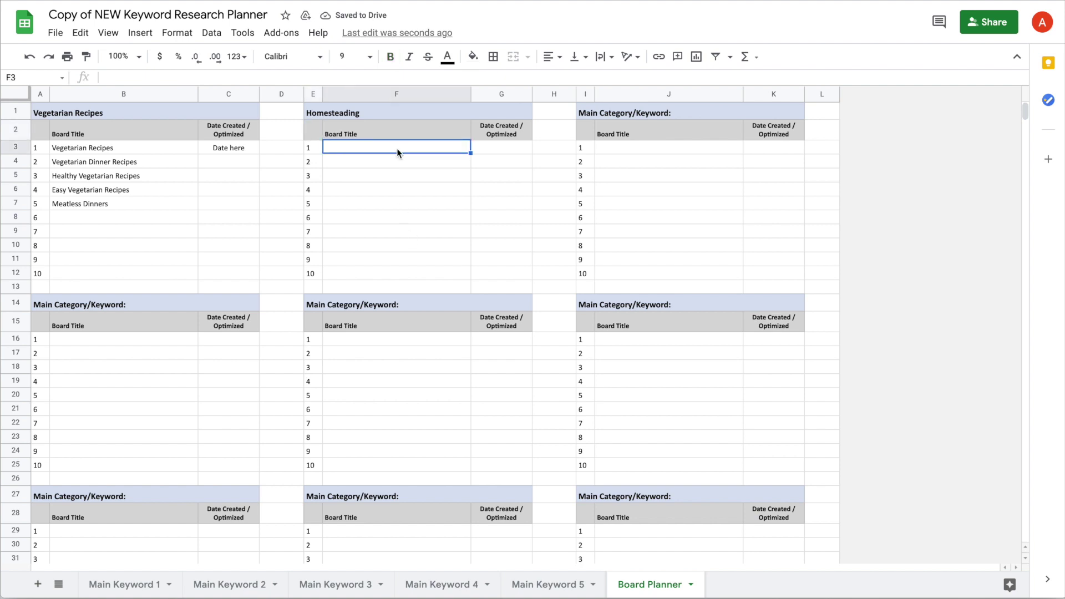
text(H)
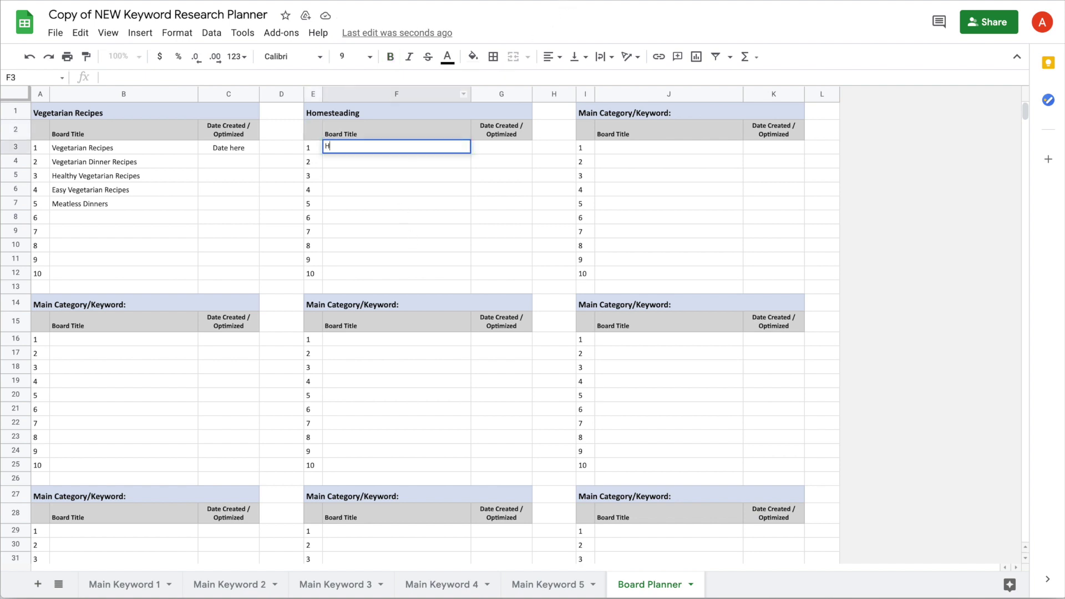
text(omesteading)
key(Return)
text(Homesteading for Begi)
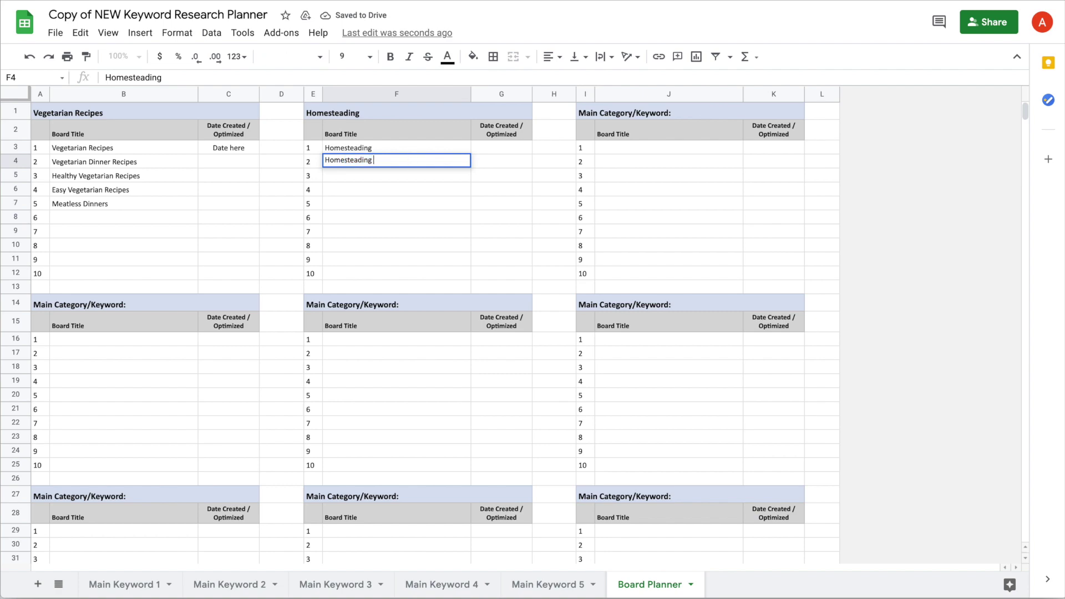
text(nners)
key(Return)
text(DIY Homest)
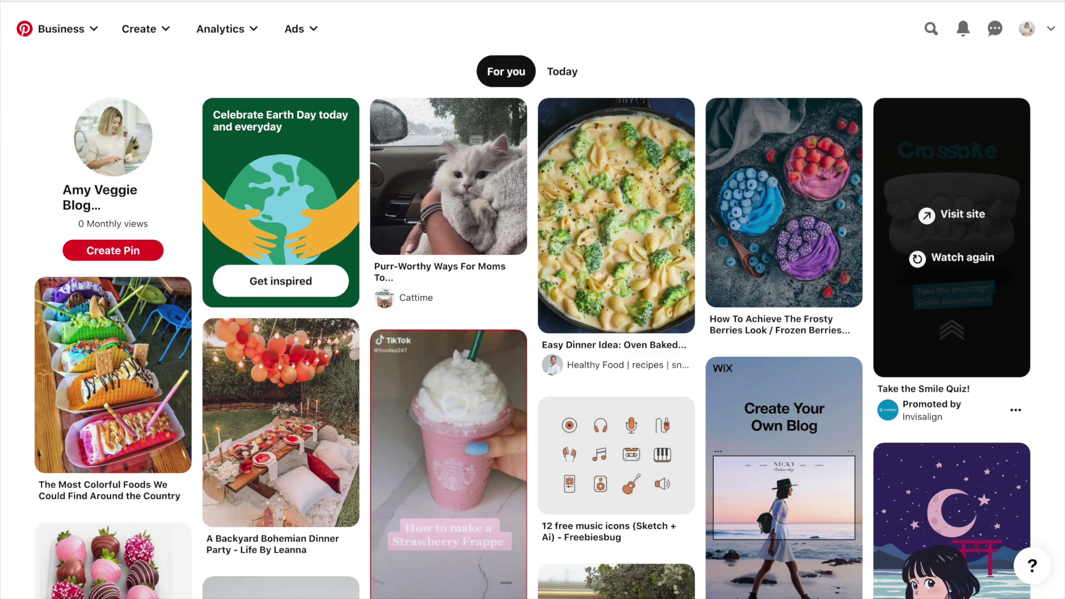
- Switch to Pinterest, open the business profile and create a secret board named Vegetarian Recipes
click(1027, 30)
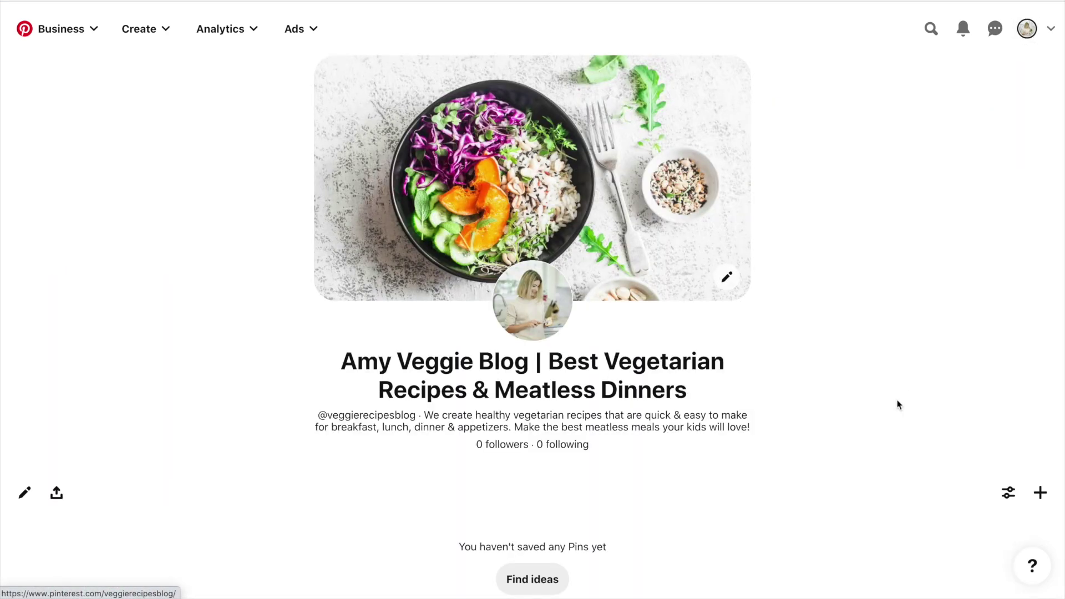
click(1049, 493)
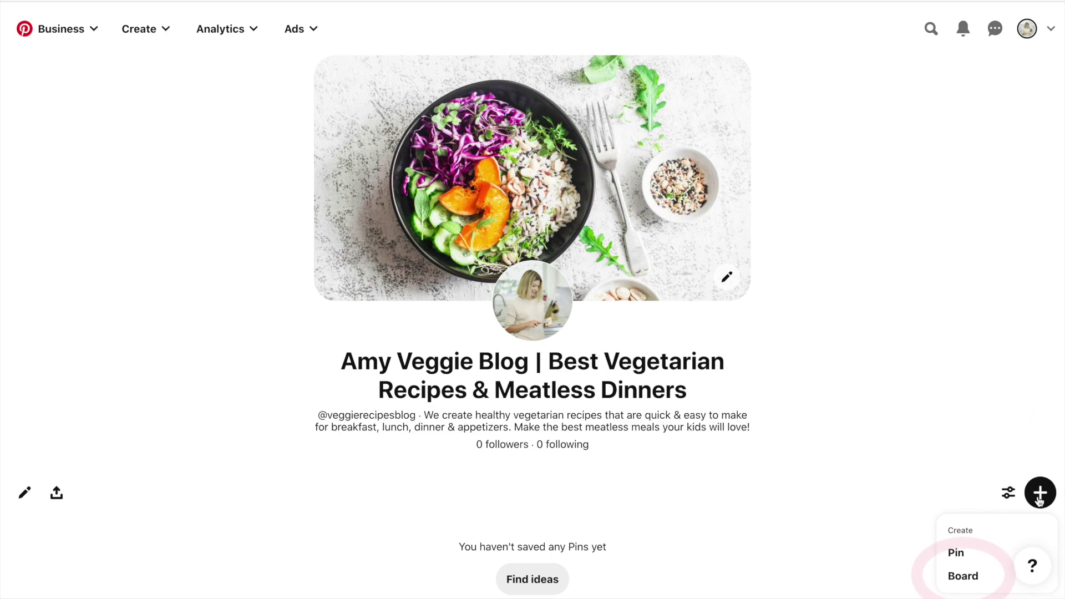
click(963, 576)
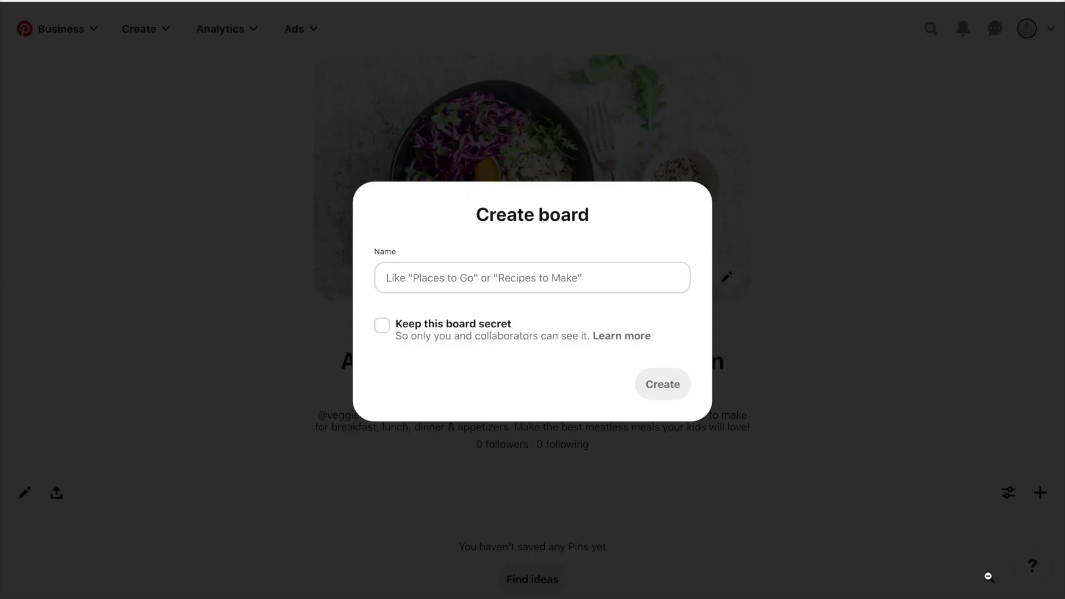
click(656, 278)
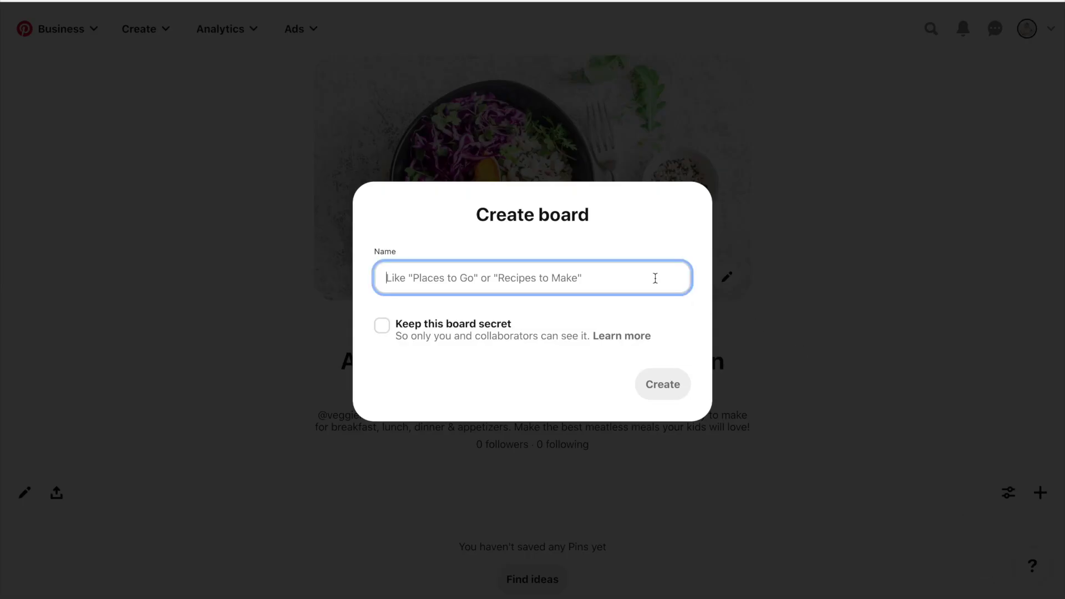
text(Vegetarian Recipes)
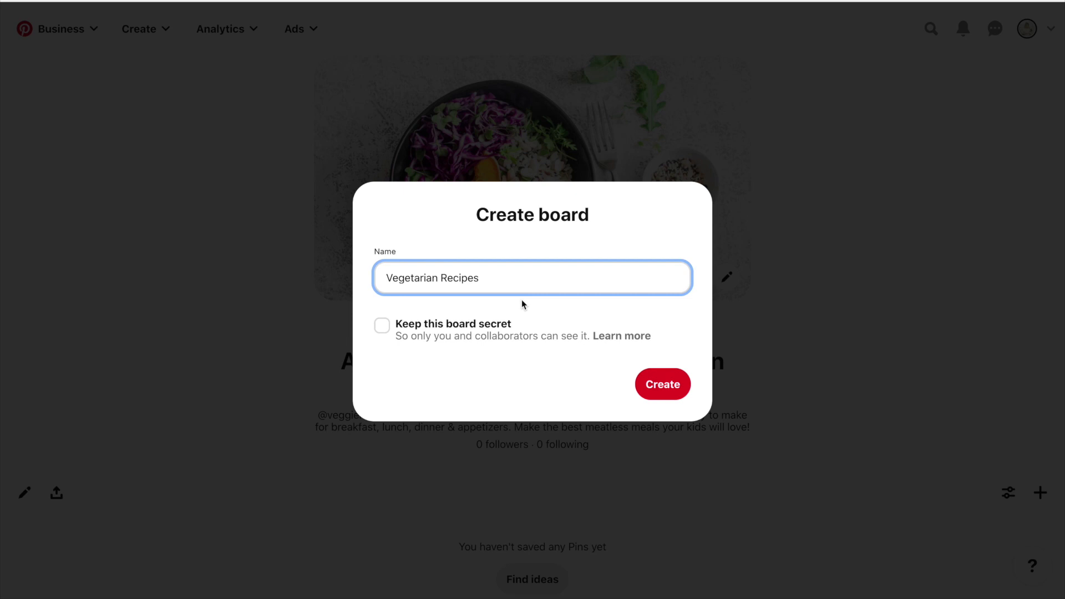
click(384, 327)
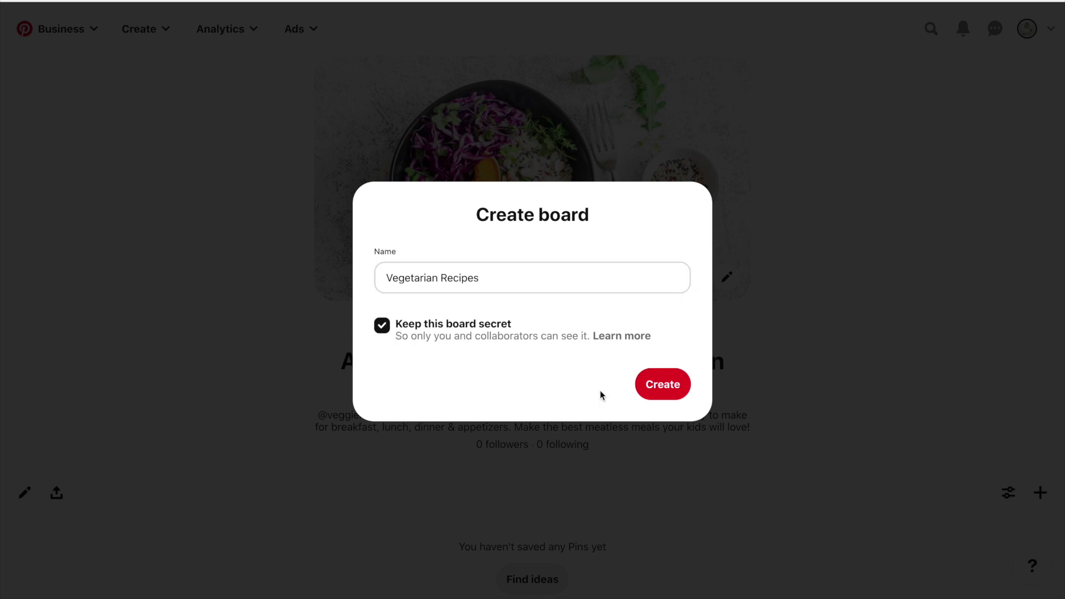
click(660, 395)
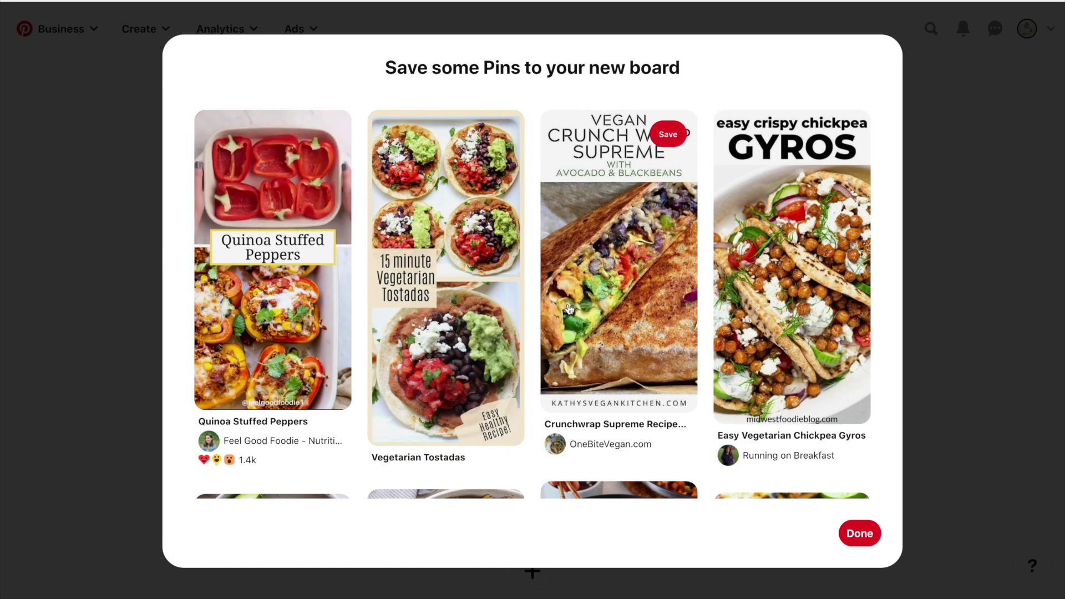
- Save the Quinoa Stuffed Peppers, Vegetarian Tostadas, Crunchwrap Supreme and Chickpea Gyros pins to the new board
click(322, 134)
click(495, 134)
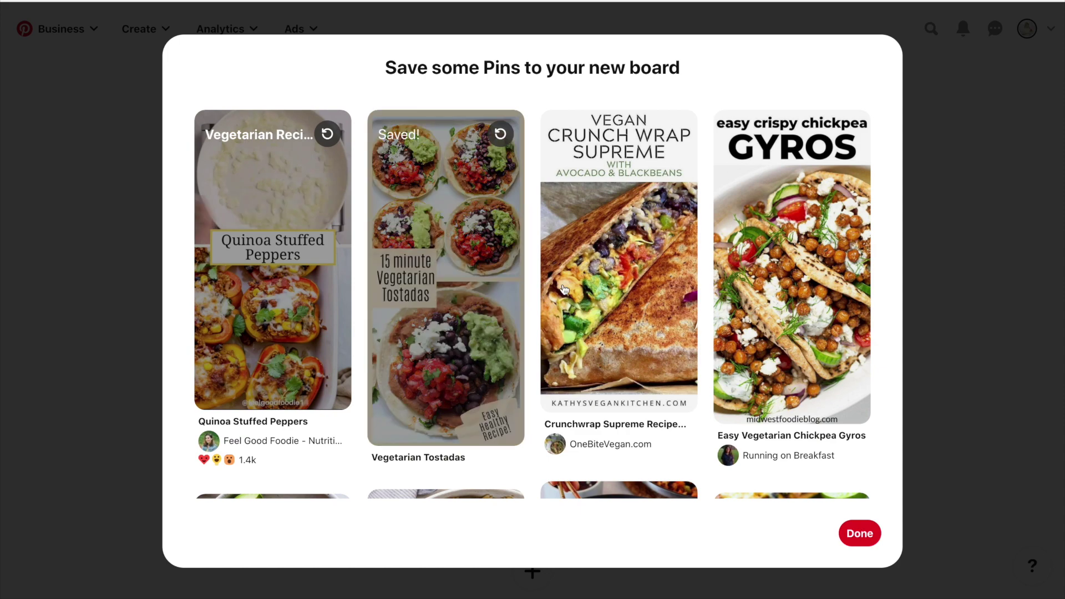
click(668, 134)
click(841, 134)
- Save the Vegan Sheet Pan Dinner, Parmesan Spinach Mushroom, Vegan Cabbage Rolls and Mexican Zucchini Boats pins to the board
scroll(773, 319, down, 3)
scroll(772, 319, down, 3)
click(322, 178)
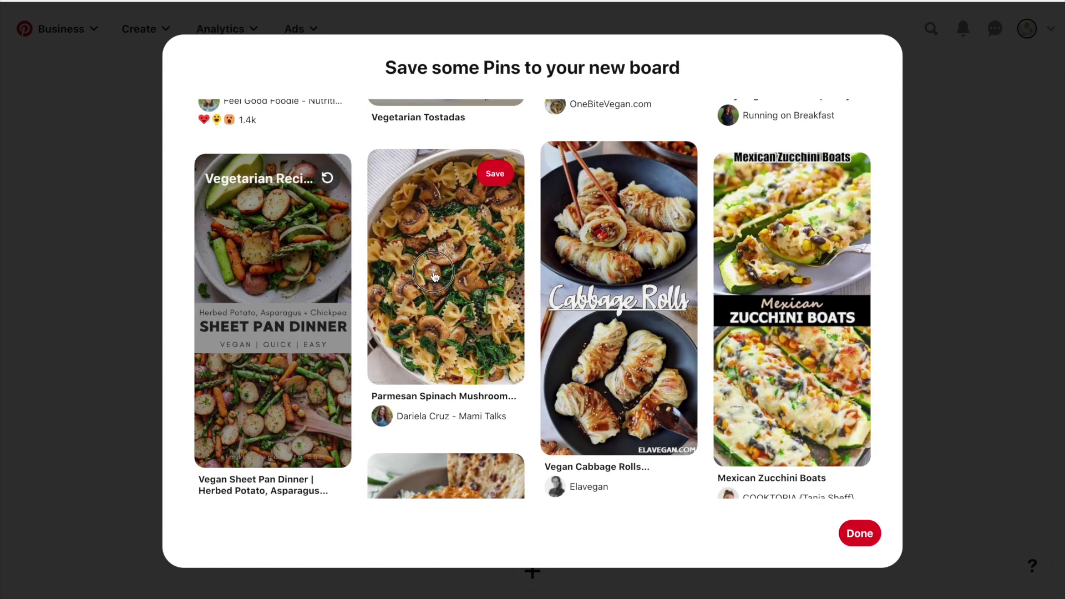
click(494, 173)
click(668, 166)
click(842, 174)
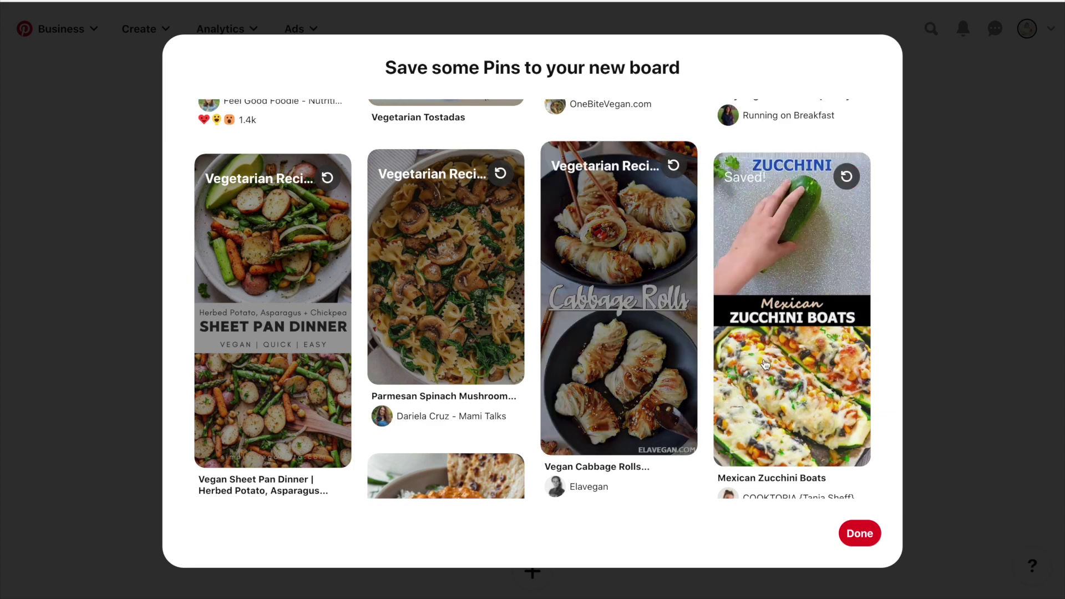
- Save the Sweet & Sour Tofu, Tofu Nuggets, Chickpea Tikka Masala and Lemon Pasta pins to the board
scroll(766, 366, down, 6)
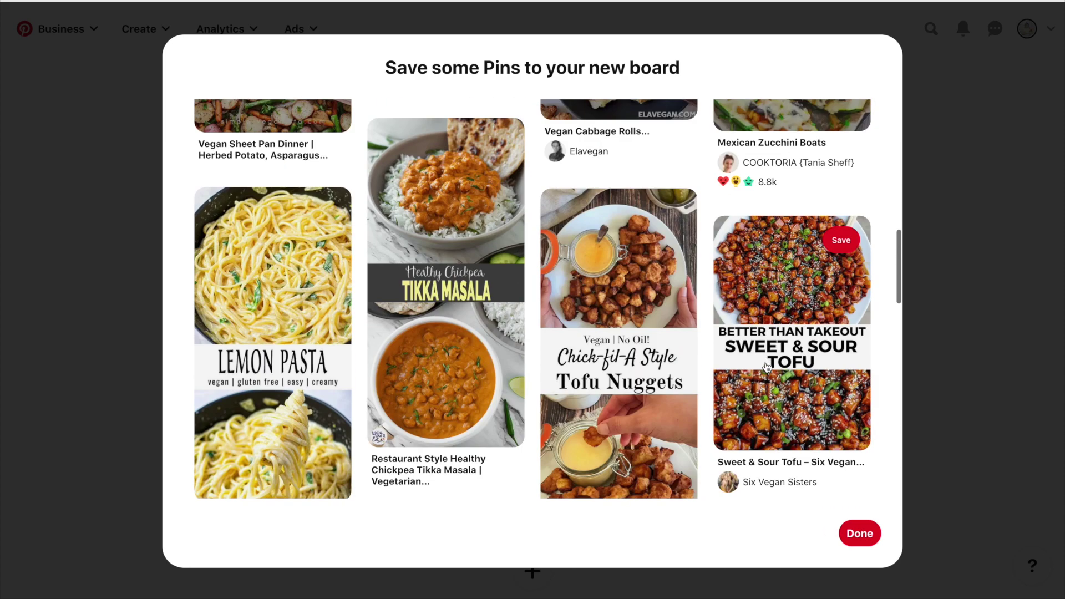
click(767, 367)
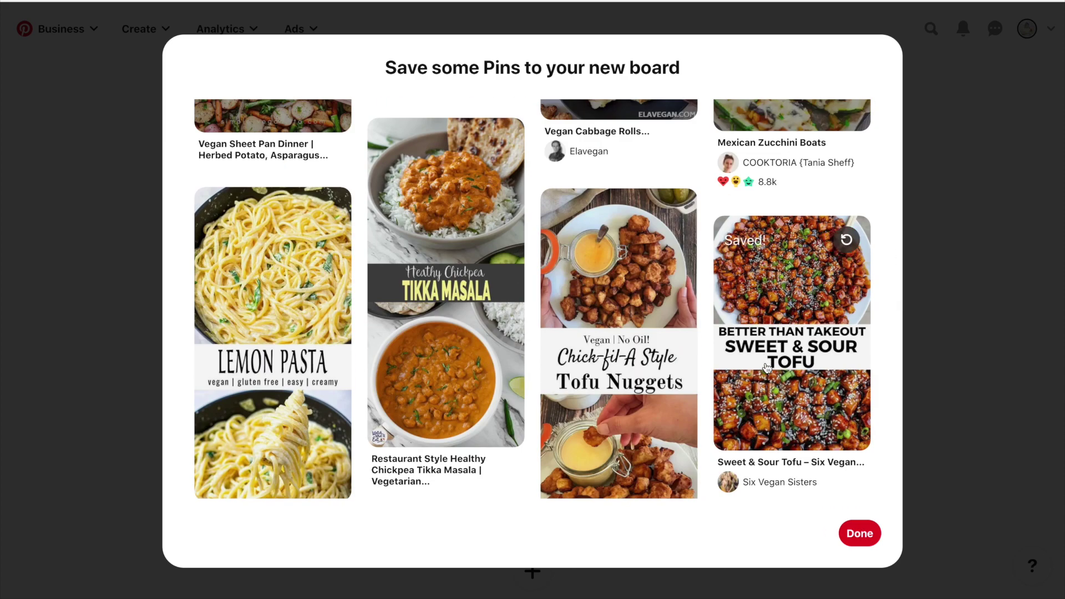
click(668, 212)
click(495, 142)
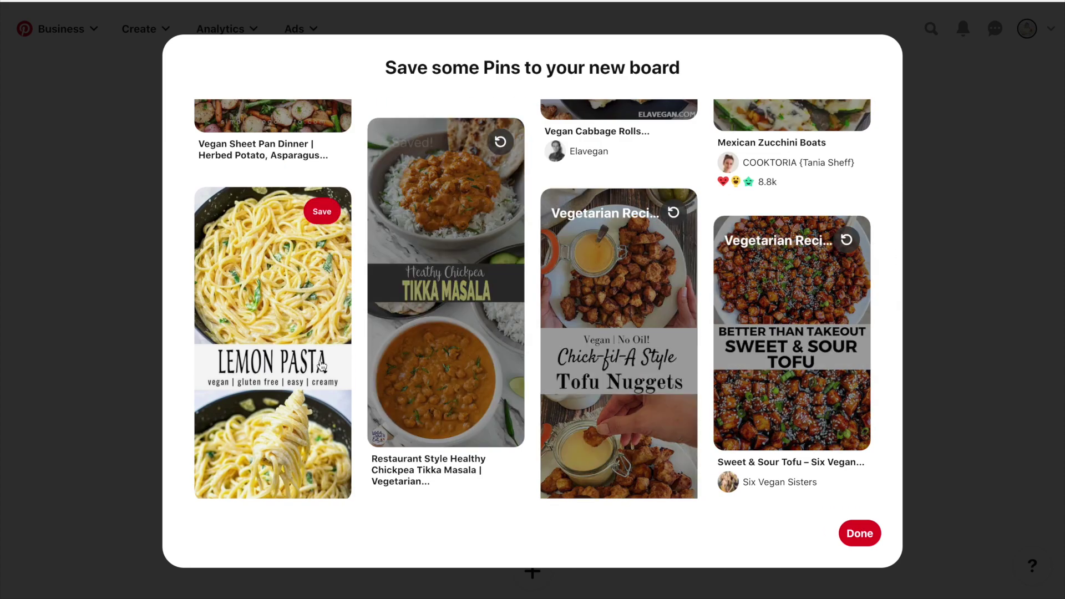
click(322, 364)
- Save the Baked Zucchini casserole, 30 Super Cheap Meatless Recipes, Lemon Garlic Orzo and Mushroom Risotto pins to the board
scroll(322, 365, down, 7)
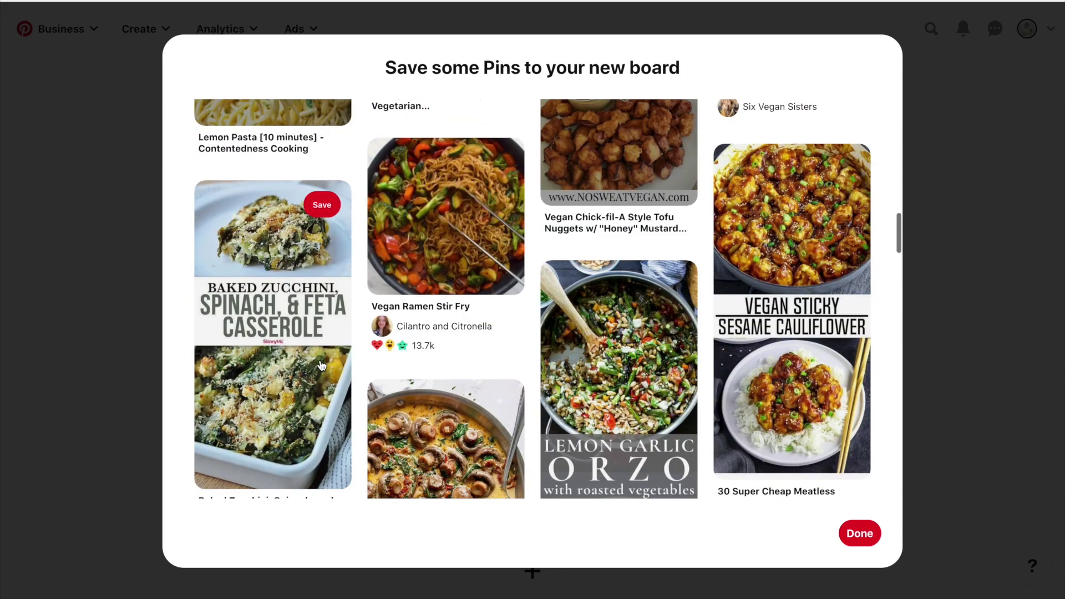
click(320, 365)
scroll(322, 366, down, 2)
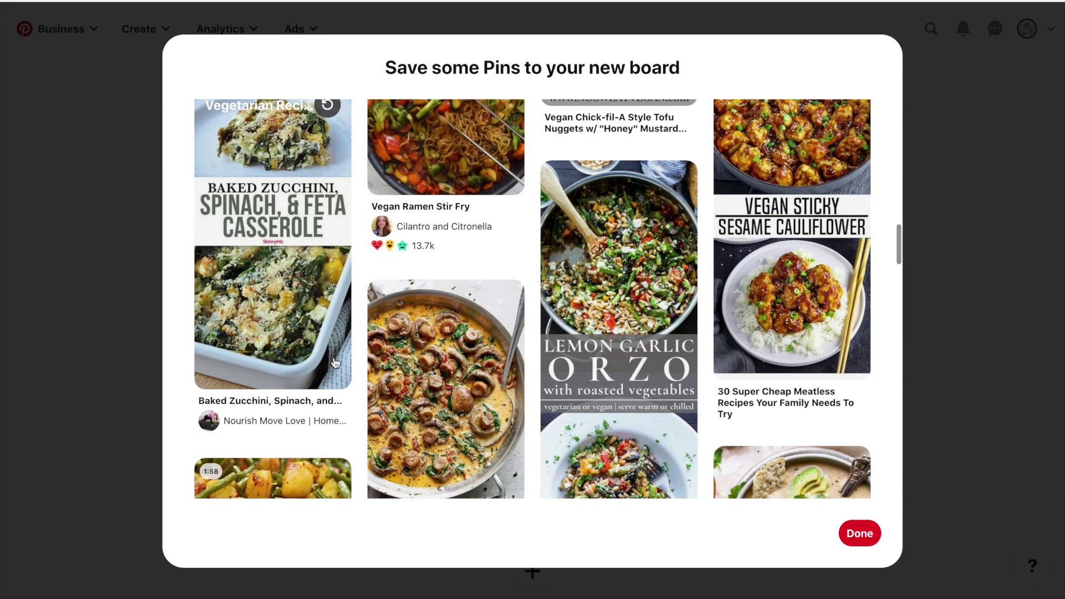
scroll(588, 377, down, 3)
click(588, 377)
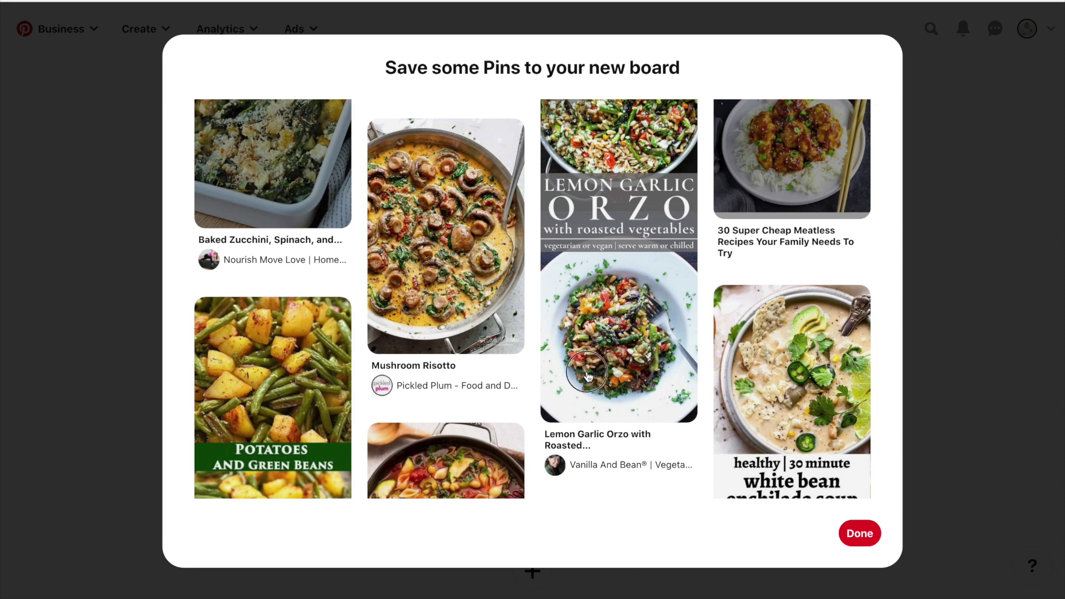
click(495, 144)
scroll(349, 342, down, 1)
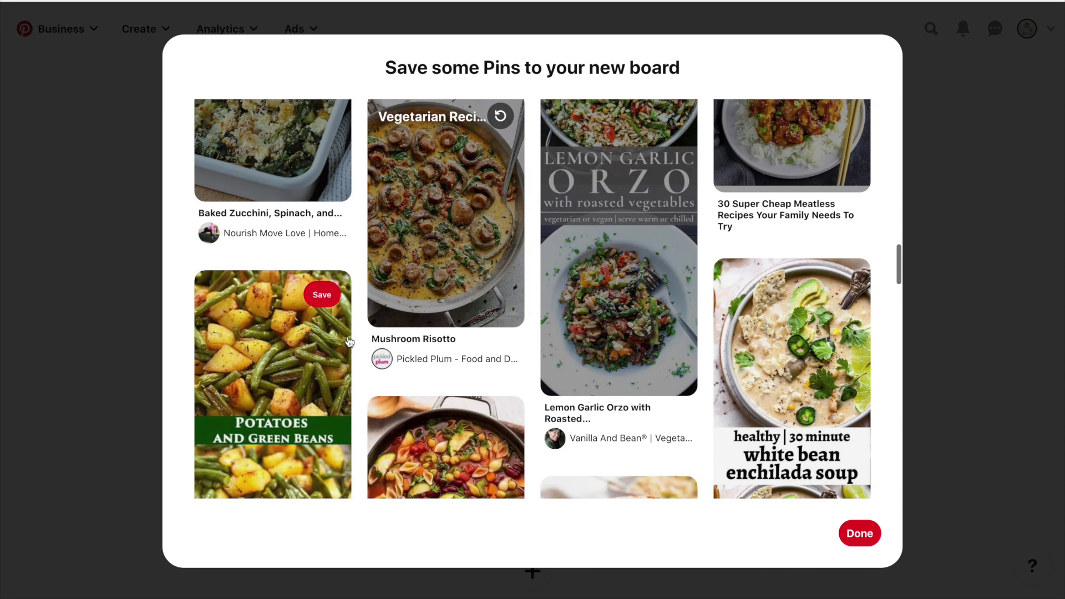
- Save the Easy Minestrone Soup, Chickpea Salad Sandwich and Creamy White Bean Enchilada soup pins to the board
scroll(350, 342, down, 2)
scroll(350, 342, down, 1)
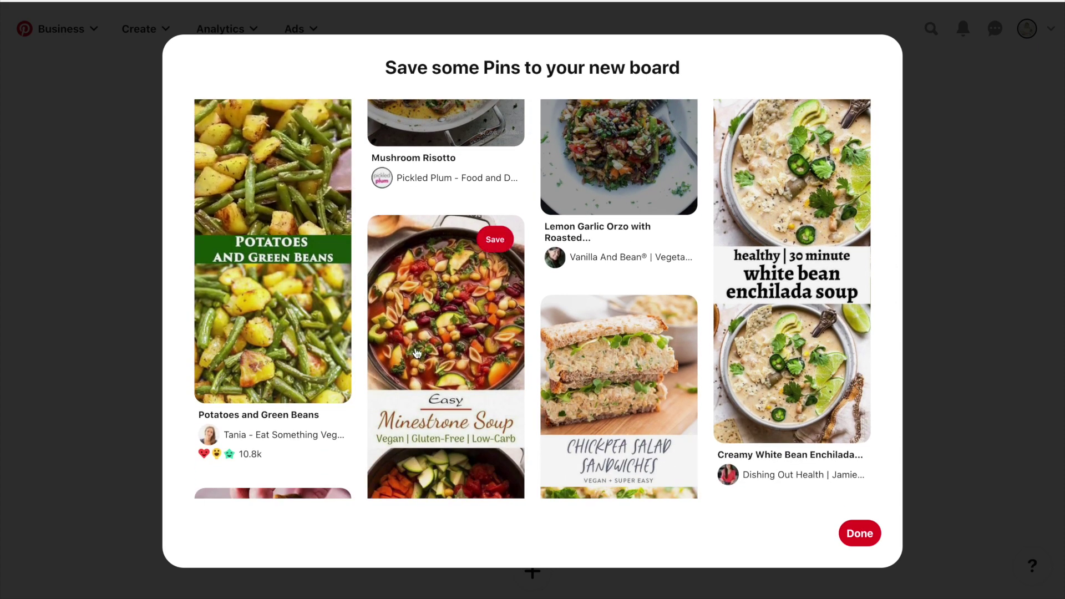
scroll(417, 352, down, 3)
click(668, 168)
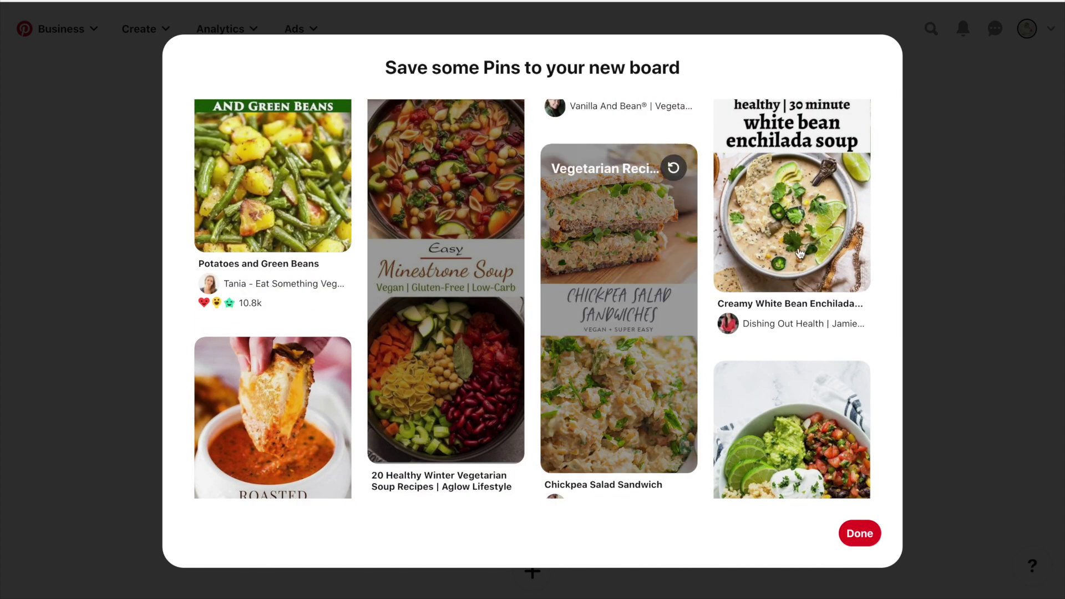
scroll(704, 304, down, 1)
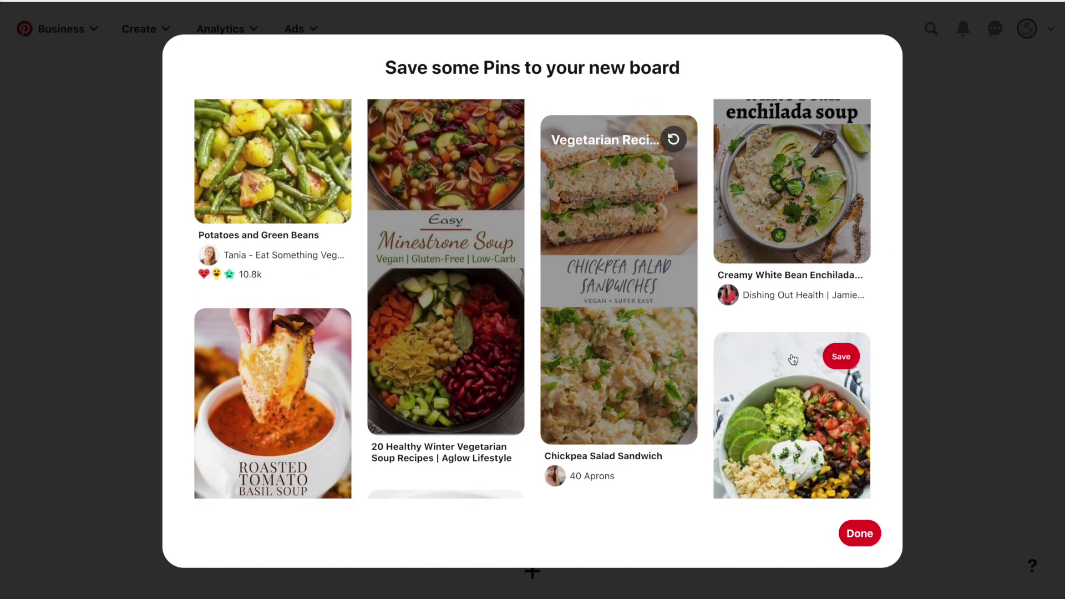
- Save the Easy Vegan Burrito Bowls, 15 Lazy Vegetarian Slow-Cooker Recipes and Crispy Cauliflower Tacos pins to the board
scroll(793, 359, down, 3)
scroll(794, 360, down, 3)
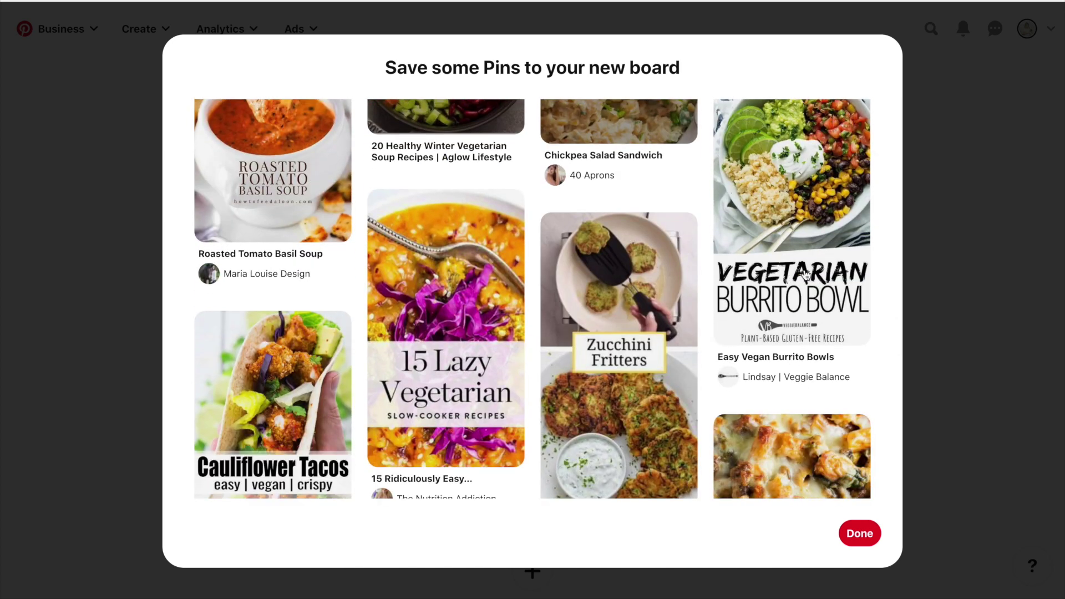
scroll(600, 341, down, 3)
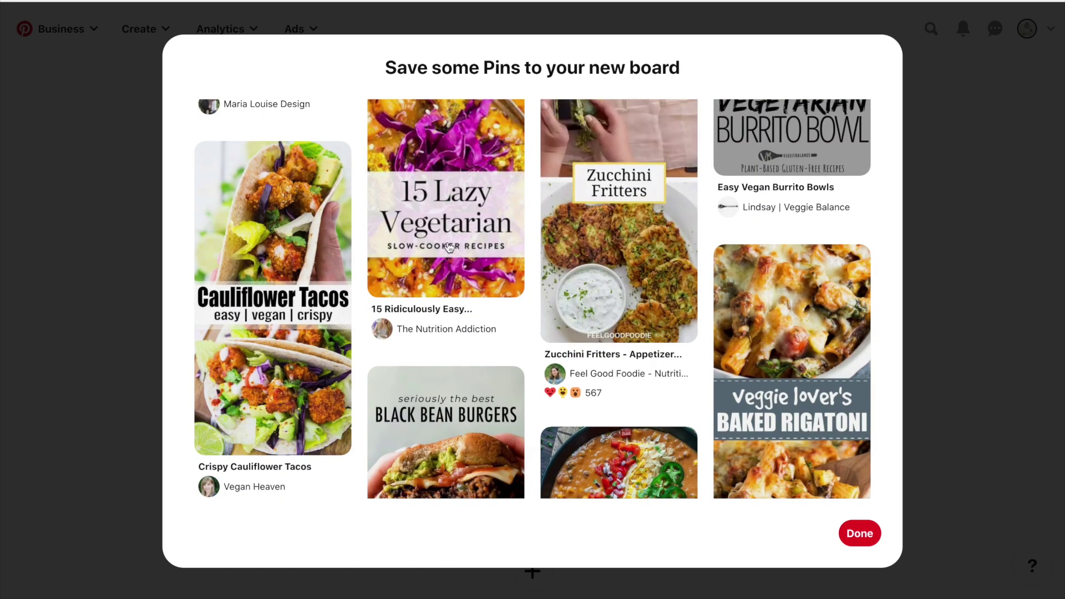
scroll(317, 388, down, 4)
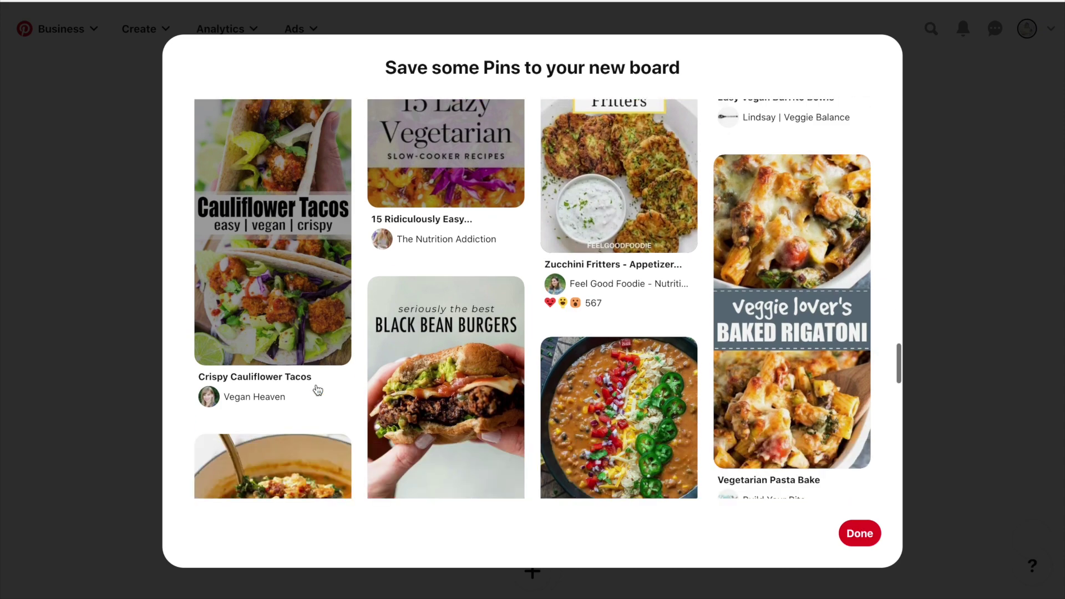
- Save the Black Bean Burgers, Vegetarian Tortilla Soup and Spinach Mac and Cheese pins to the board
click(495, 159)
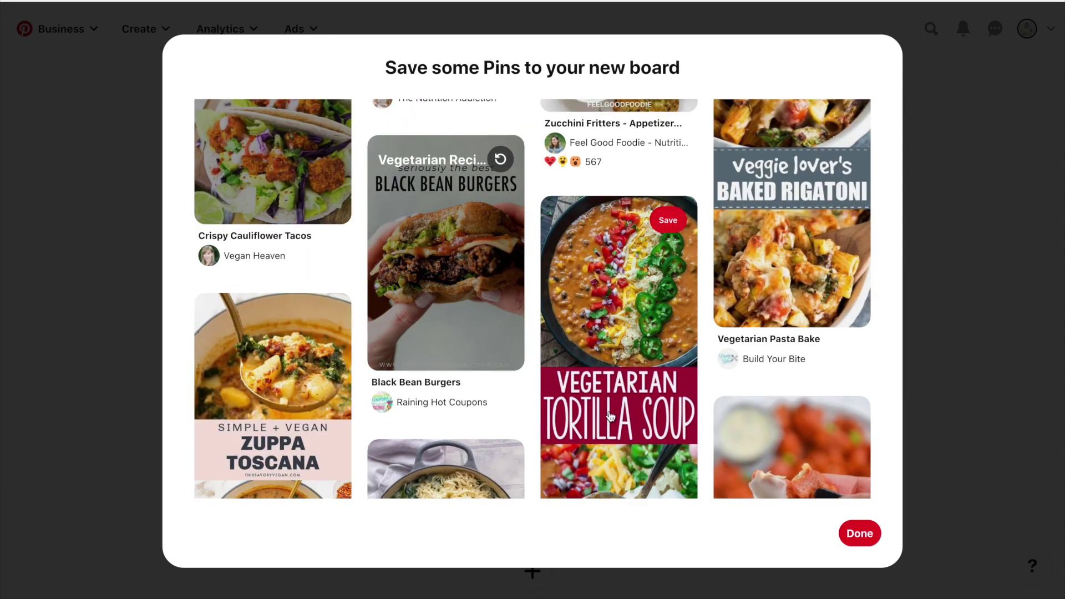
scroll(625, 427, down, 1)
click(668, 215)
scroll(816, 257, down, 2)
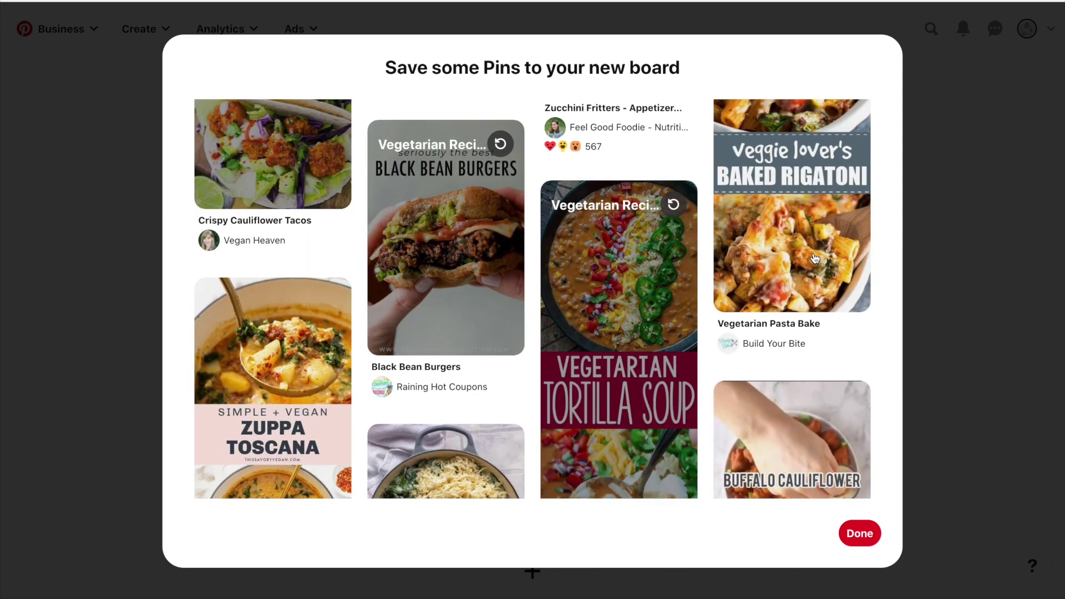
scroll(816, 257, down, 2)
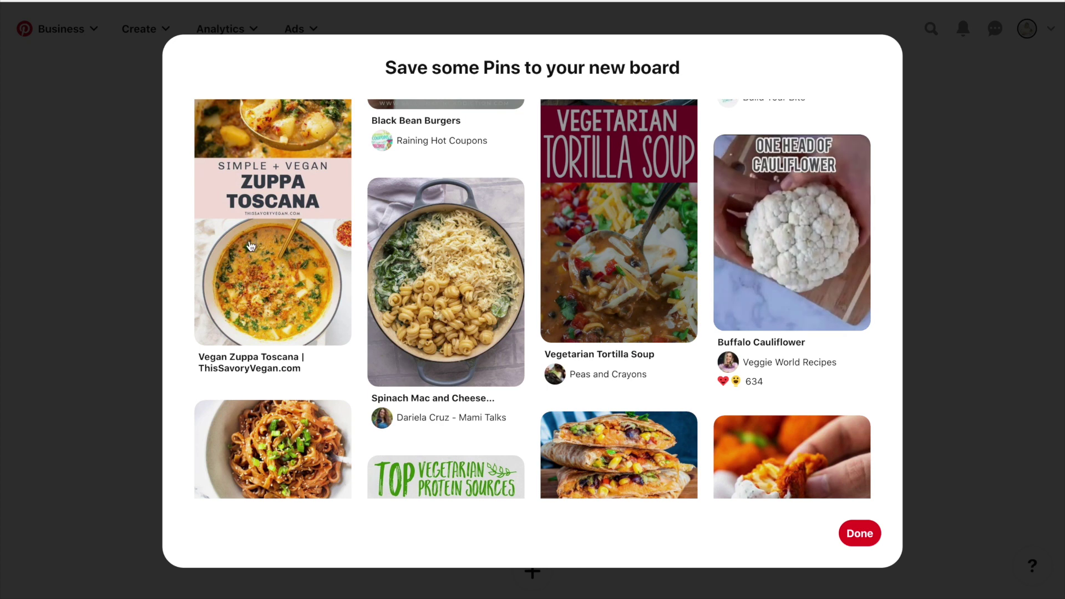
click(495, 202)
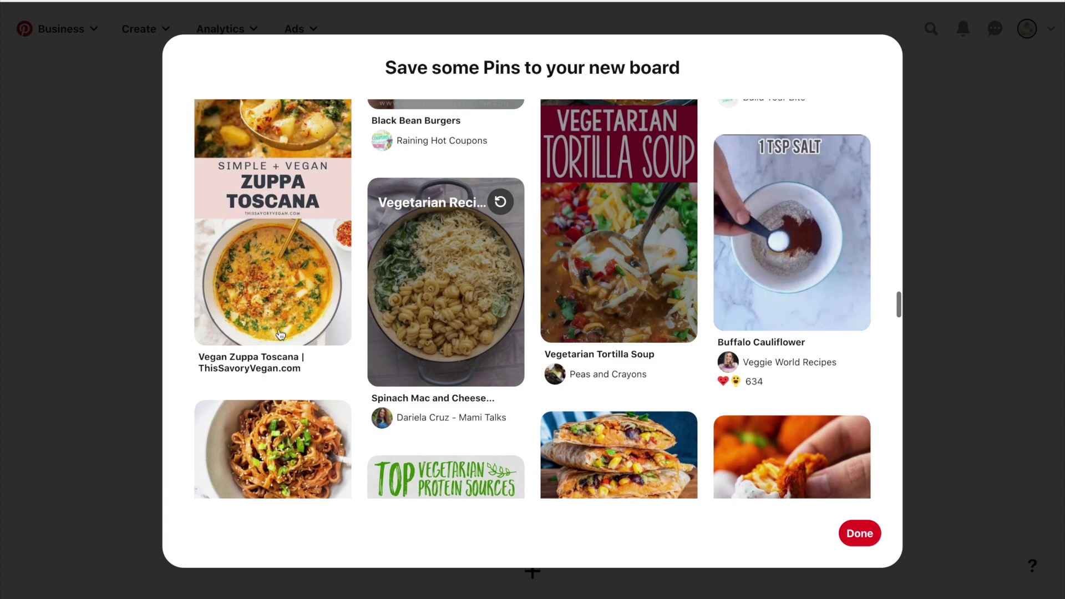
- Save the Veggie Quesadillas, 10 minute peanut sauce noodles, Firecracker Tofu and Easy Lentil Shepherd's Pie pins to the board
scroll(281, 335, down, 5)
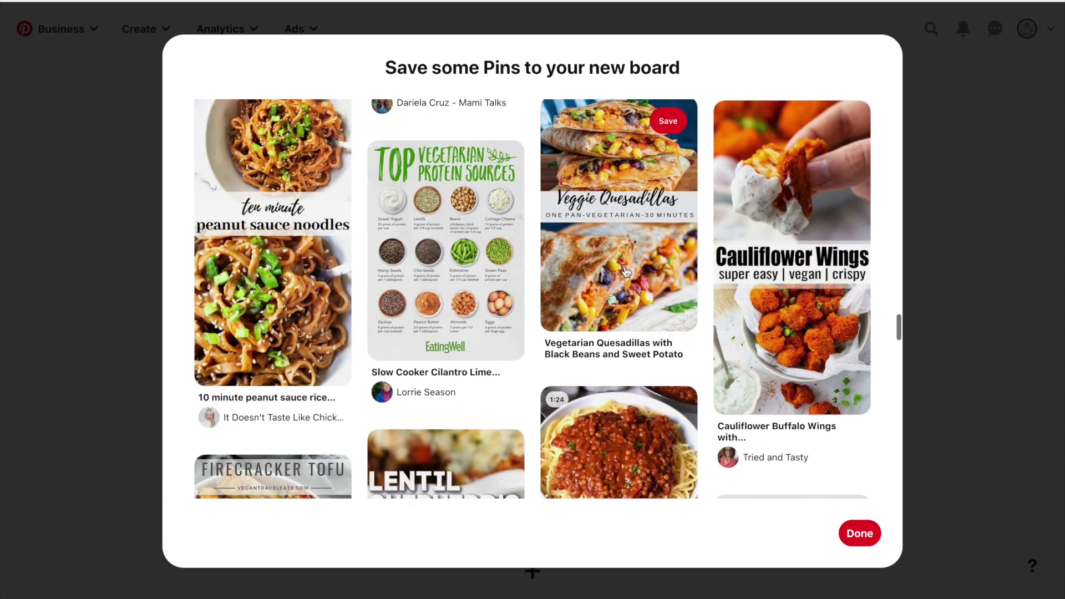
click(633, 283)
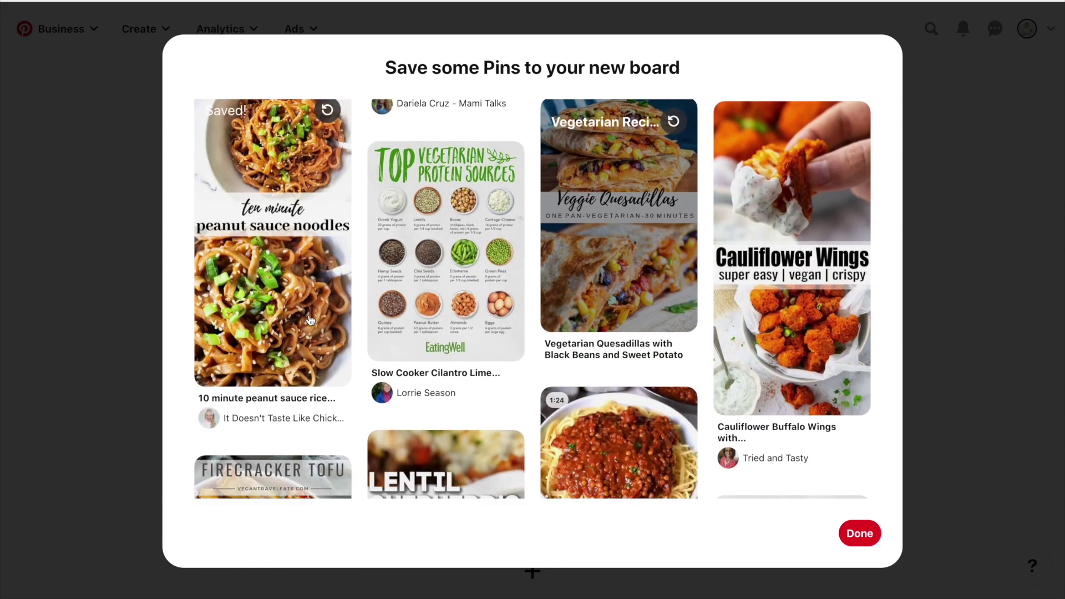
scroll(309, 320, down, 4)
scroll(311, 321, down, 1)
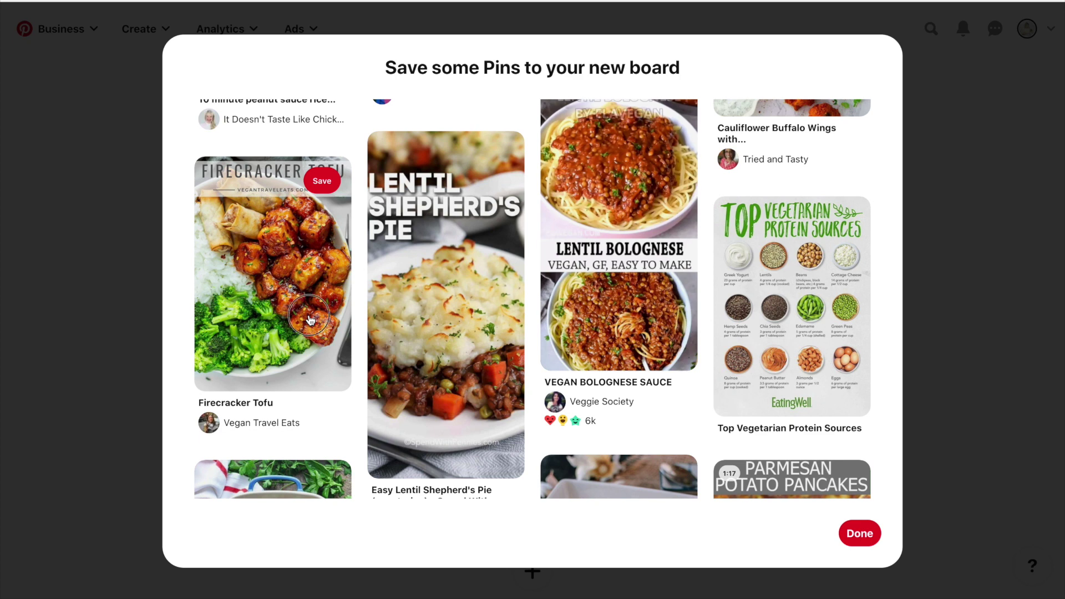
click(322, 181)
click(492, 155)
scroll(492, 167, down, 1)
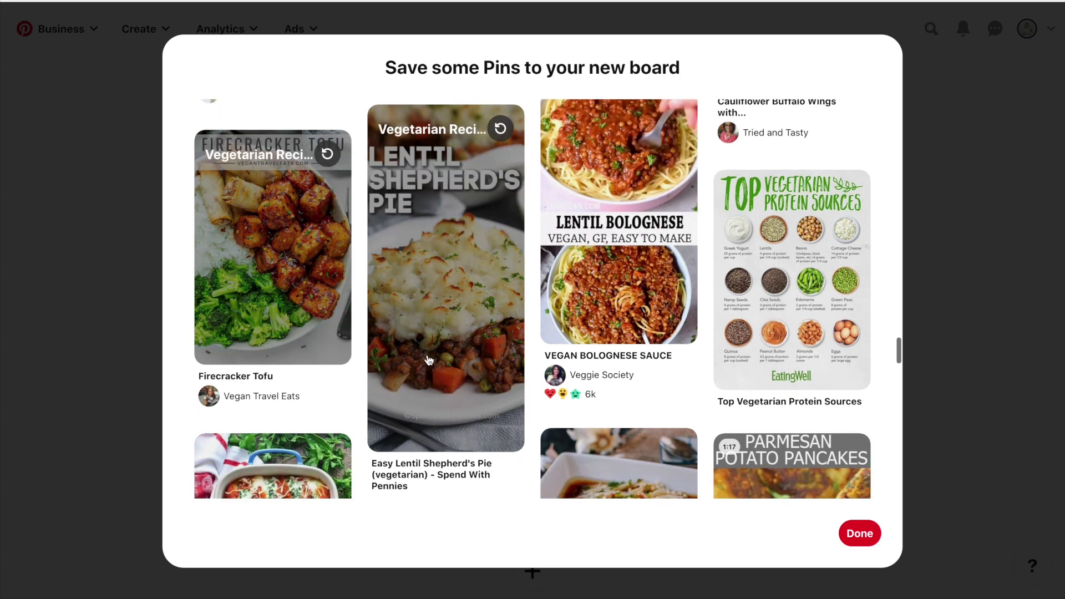
- Save the Enoki Mushrooms, Vegan Broccoli Cheddar Soup and Spinach Stuffed Shells pins, and finish adding pins to the board
scroll(808, 264, down, 3)
click(669, 236)
scroll(277, 288, down, 1)
click(455, 375)
click(327, 158)
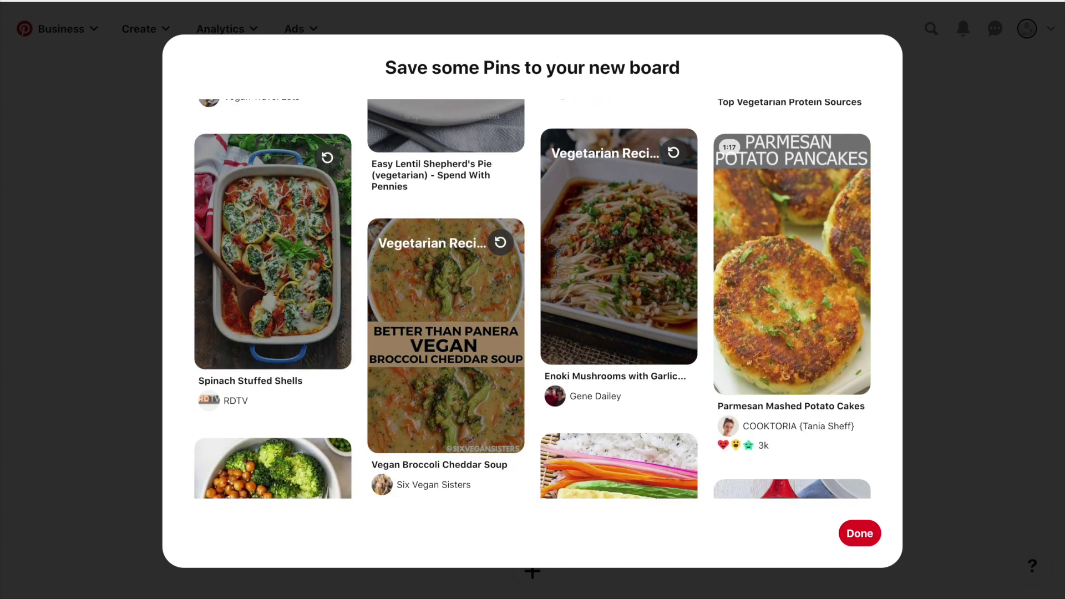
click(860, 534)
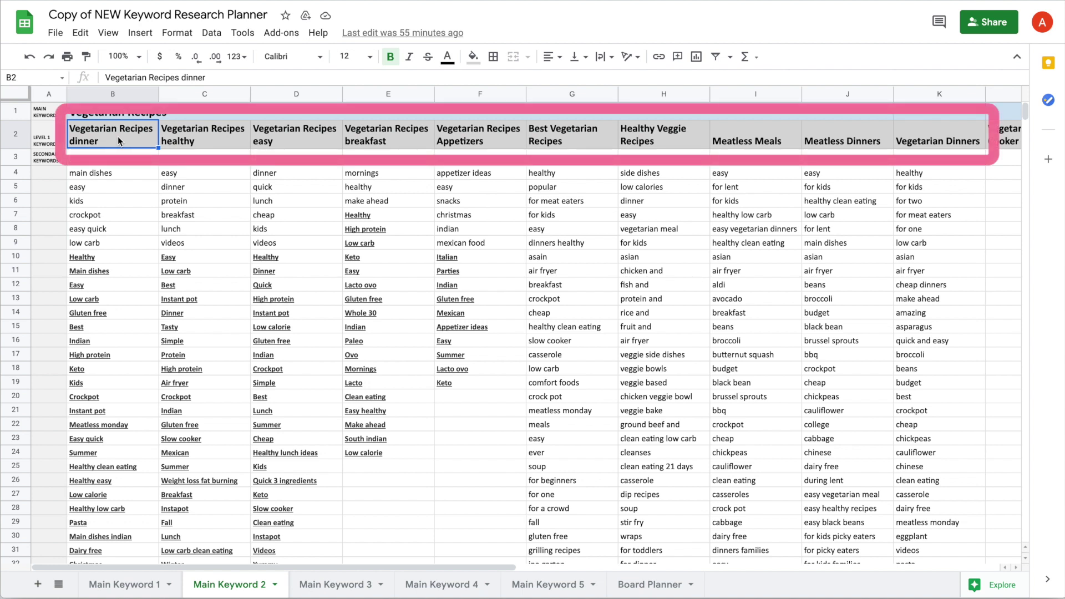
- Back in the Keyword Research Planner's Main Keyword 2 sheet, select the secondary keywords B3:B34 under Vegetarian Recipes dinner for review
drag(121, 154, 118, 549)
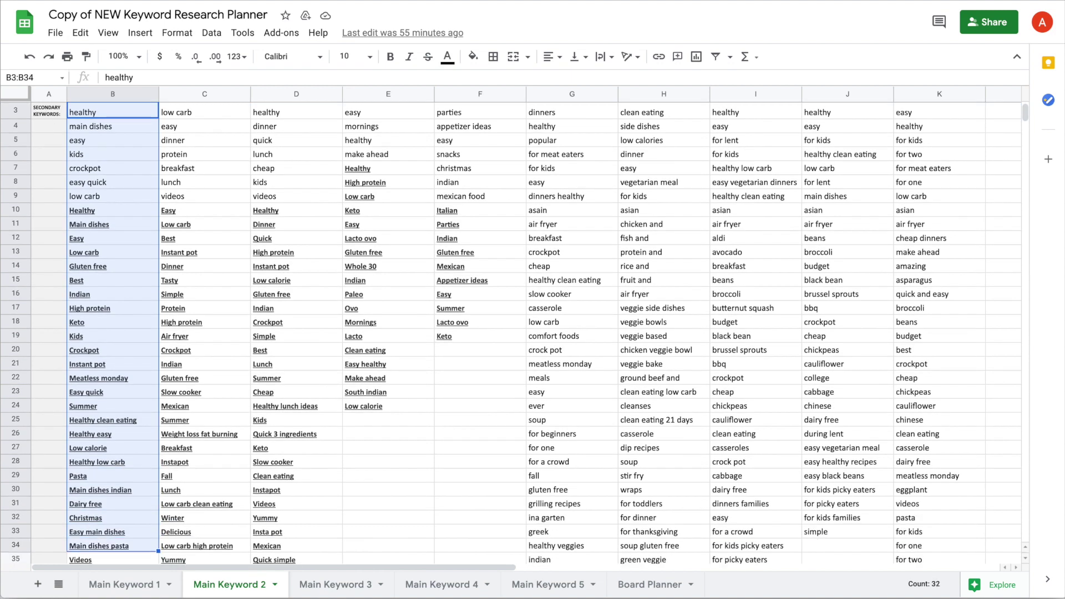
scroll(515, 333, up, 1)
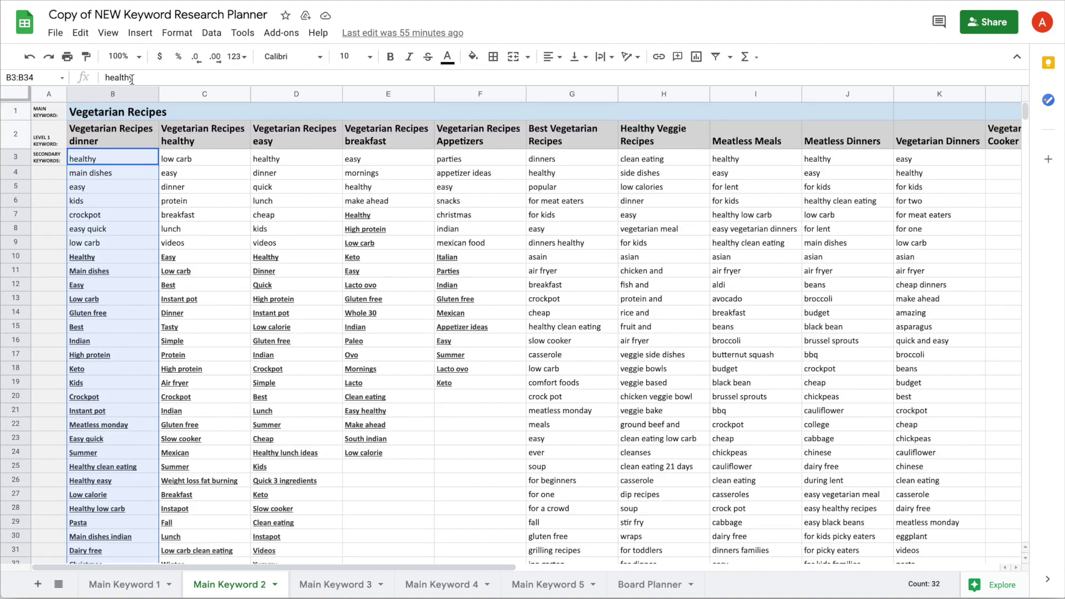
- Select the level 1 and secondary keywords in B2:K9 under Vegetarian Recipes as reference for the board description
click(113, 109)
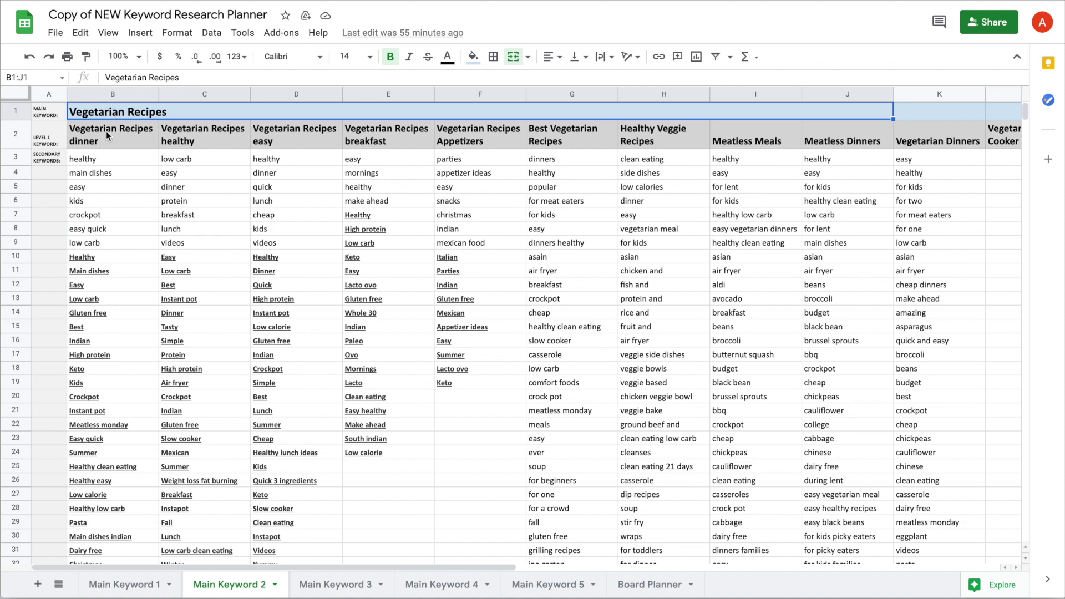
click(109, 136)
drag(109, 136, 940, 243)
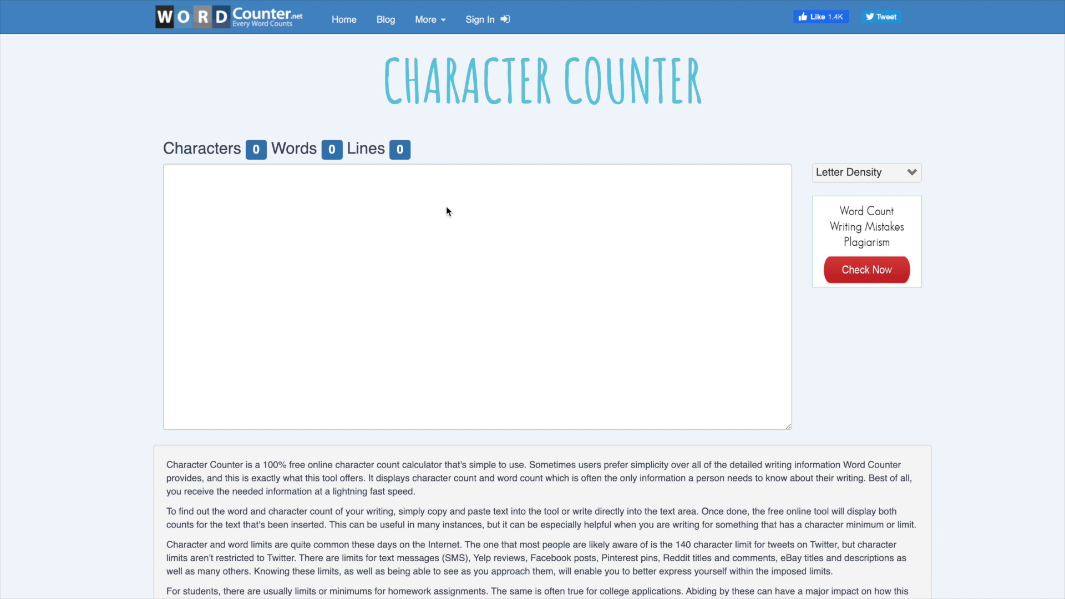
- In WordCounter's Character Counter, enter the fill-in board description template and replace its board title placeholder with "vegetarian recipes"
click(448, 212)
text(This board is all about ___(board title)___ and ___(related keywords)___. Here, we gather the best ideas about ___(more related keywords)___ and ___(more related keywords)___ to help you ___(more related keywords)___. Learn more about ___(board title + keywords)___ at ___(your website URL)___.)
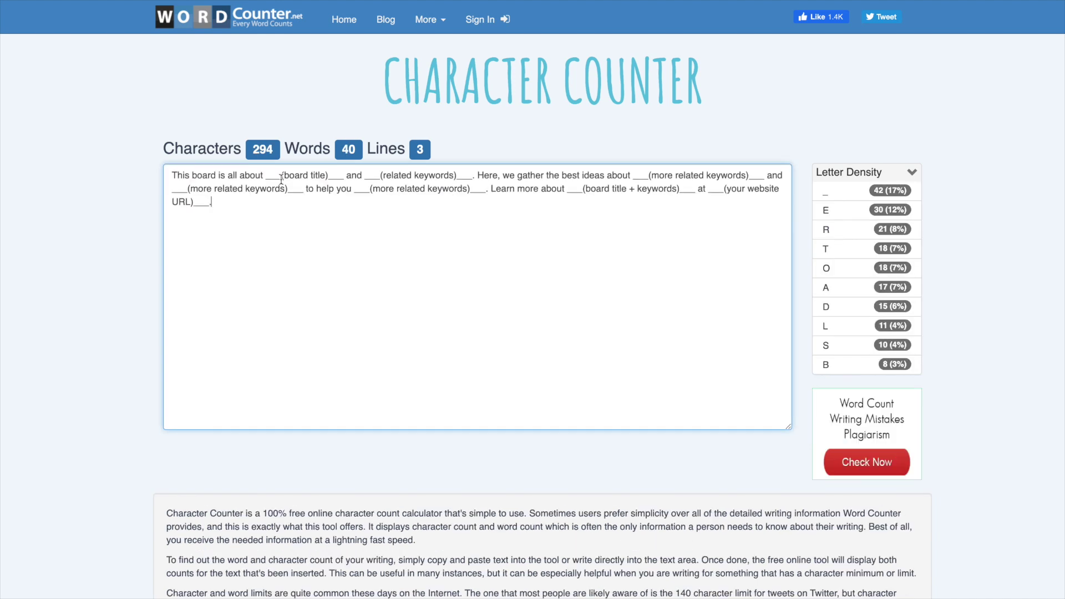
drag(268, 175, 342, 175)
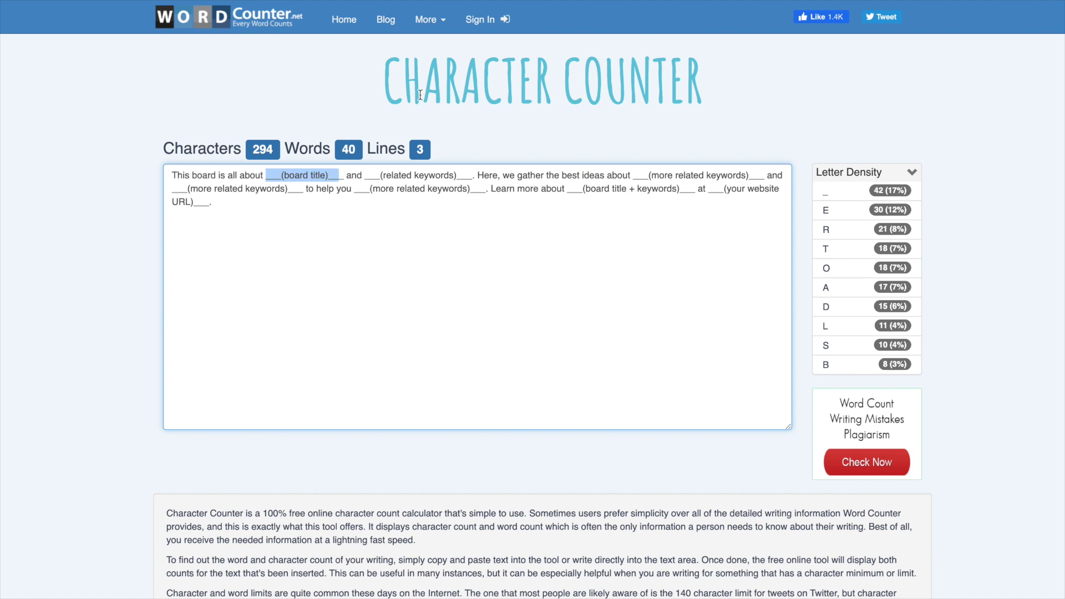
text(vegetarian recipes)
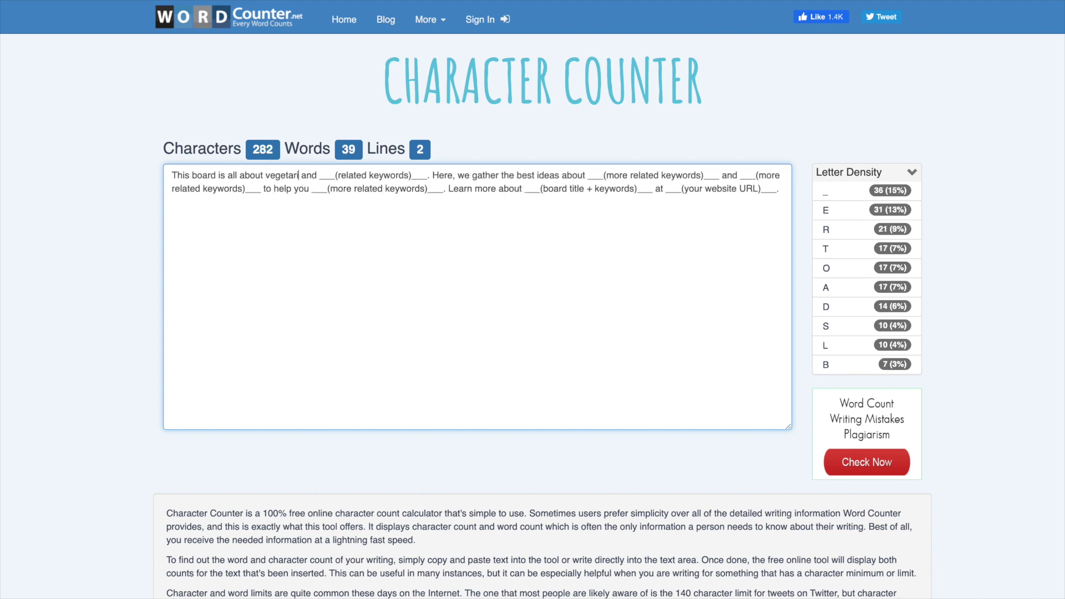
- Replace the first related keywords placeholder in the description with "meatless dinners that are easy to make"
drag(363, 175, 472, 175)
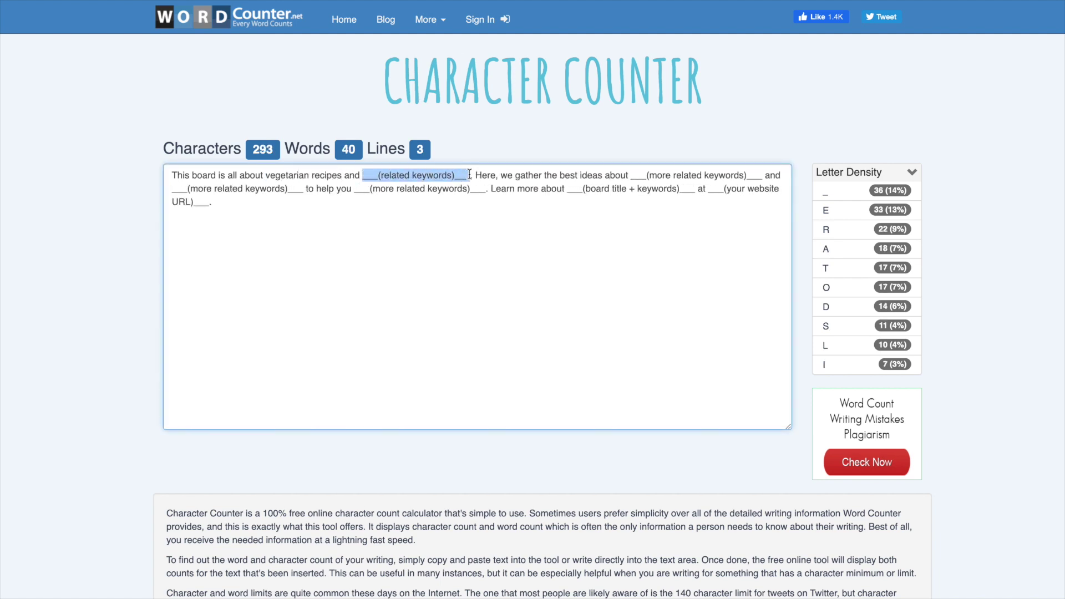
text(meatless dinners)
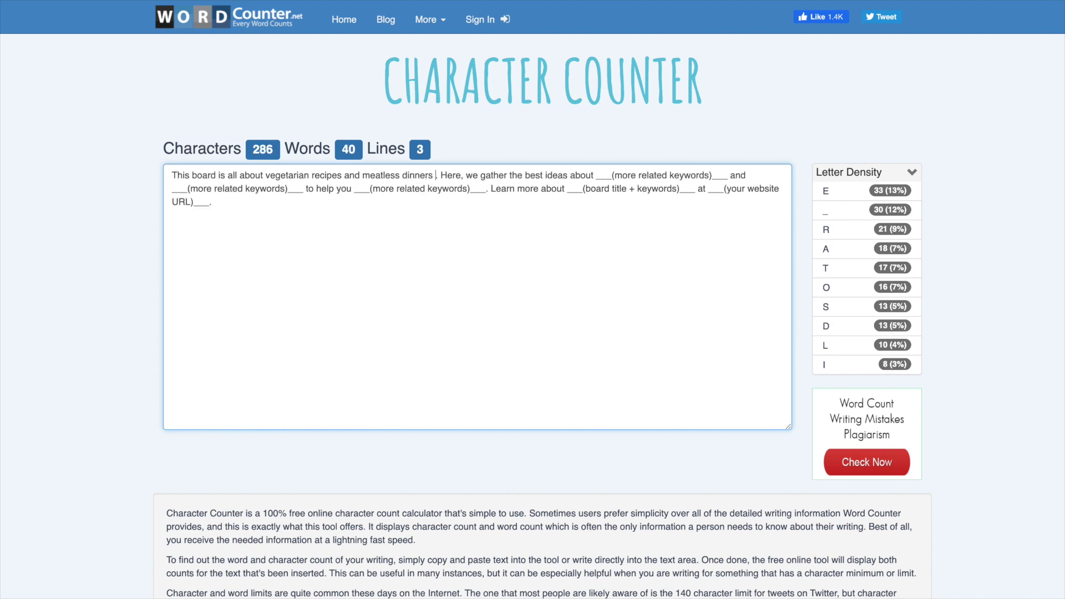
click(435, 175)
text(that are easy to make ahead)
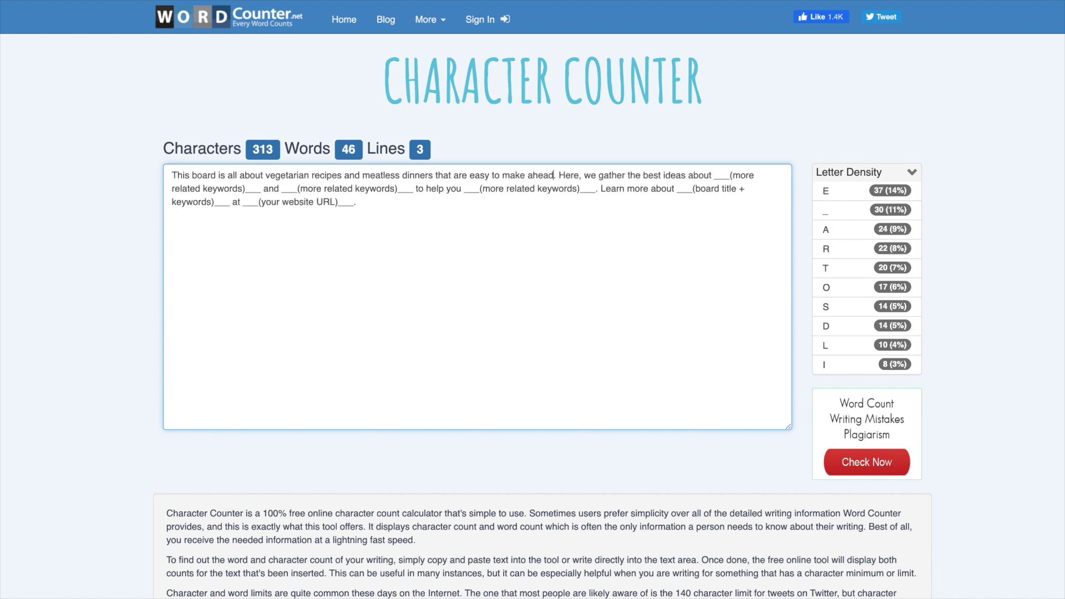
key(BackSpace)
key(BackSpace)
key(BackSpace)
key(BackSpace)
key(BackSpace)
key(BackSpace)
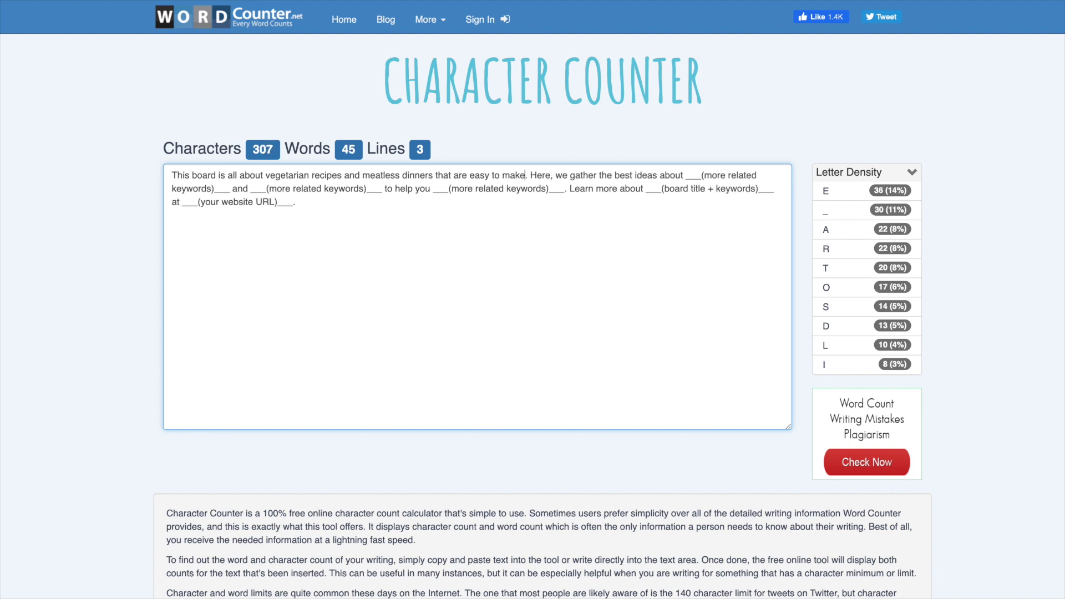
- Replace "ideas about" and its keyword placeholder in the second sentence with "healthy veggie recipes"
drag(687, 174, 229, 187)
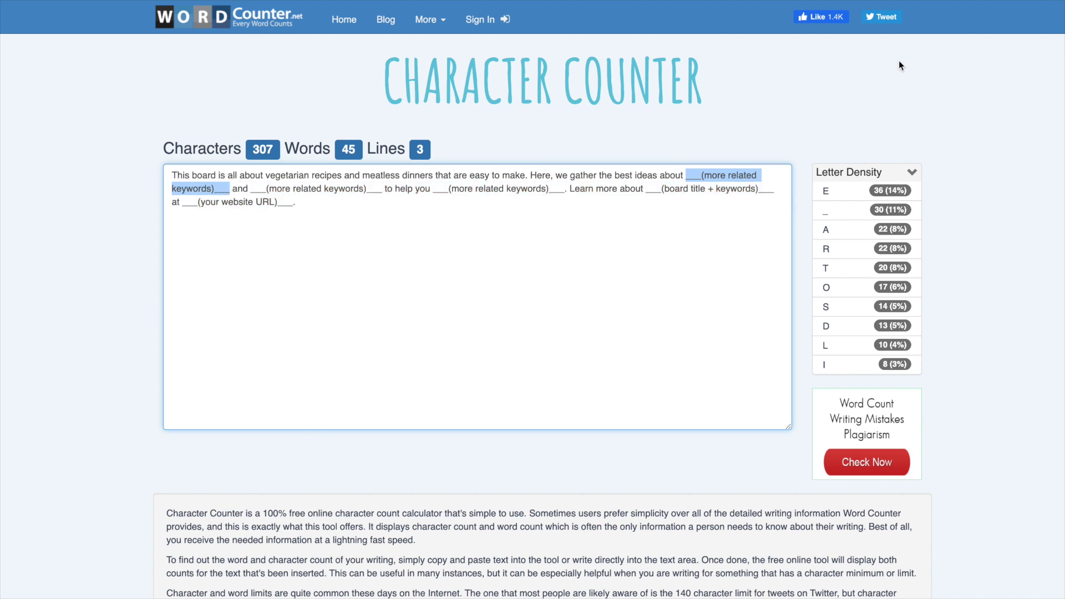
key(BackSpace)
key(BackSpace)
key(BackSpace)
key(BackSpace)
key(BackSpace)
key(BackSpace)
key(BackSpace)
key(BackSpace)
key(BackSpace)
key(BackSpace)
key(BackSpace)
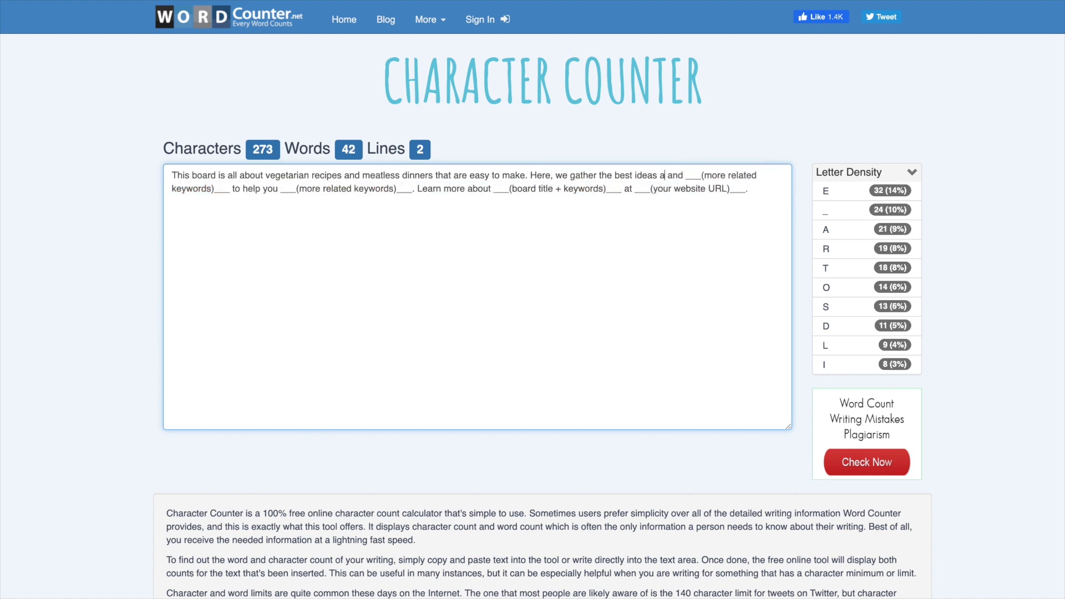
text(vegetarian)
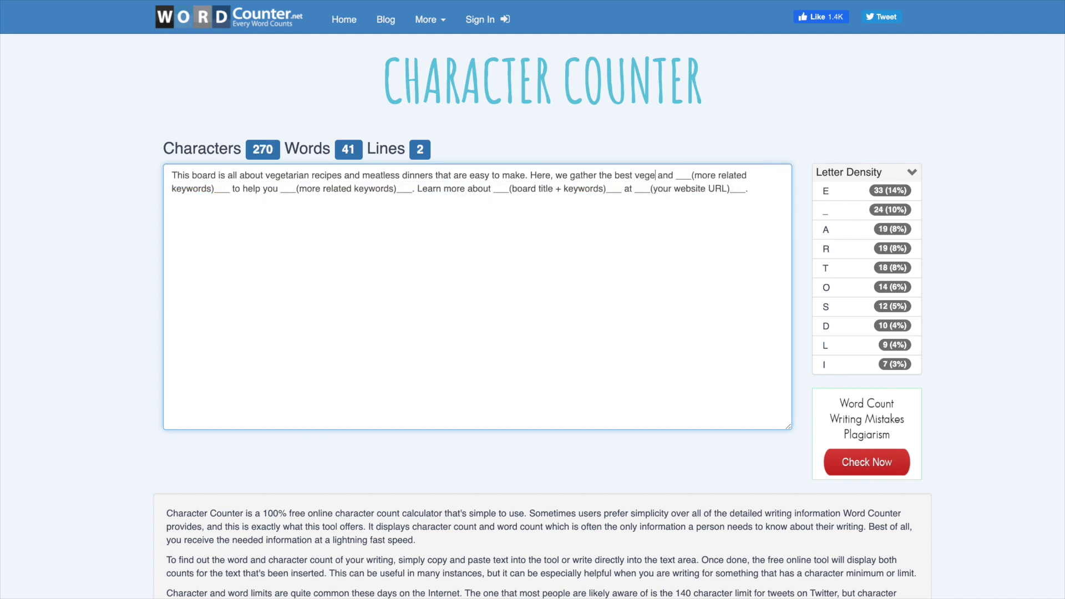
key(BackSpace)
key(BackSpace)
key(BackSpace)
key(BackSpace)
key(BackSpace)
key(BackSpace)
key(BackSpace)
key(BackSpace)
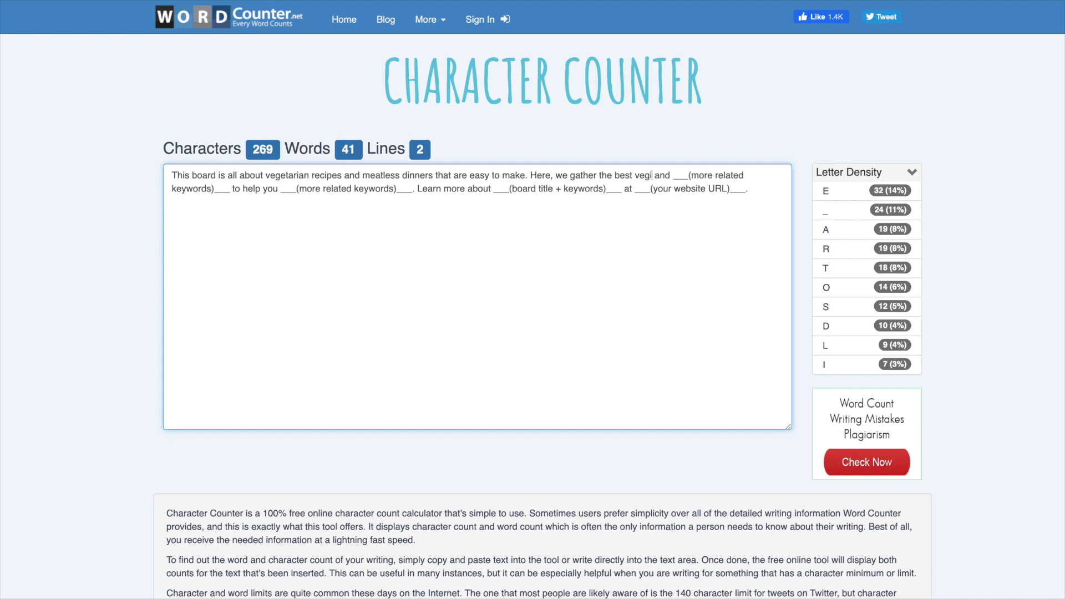
text(gie recipes)
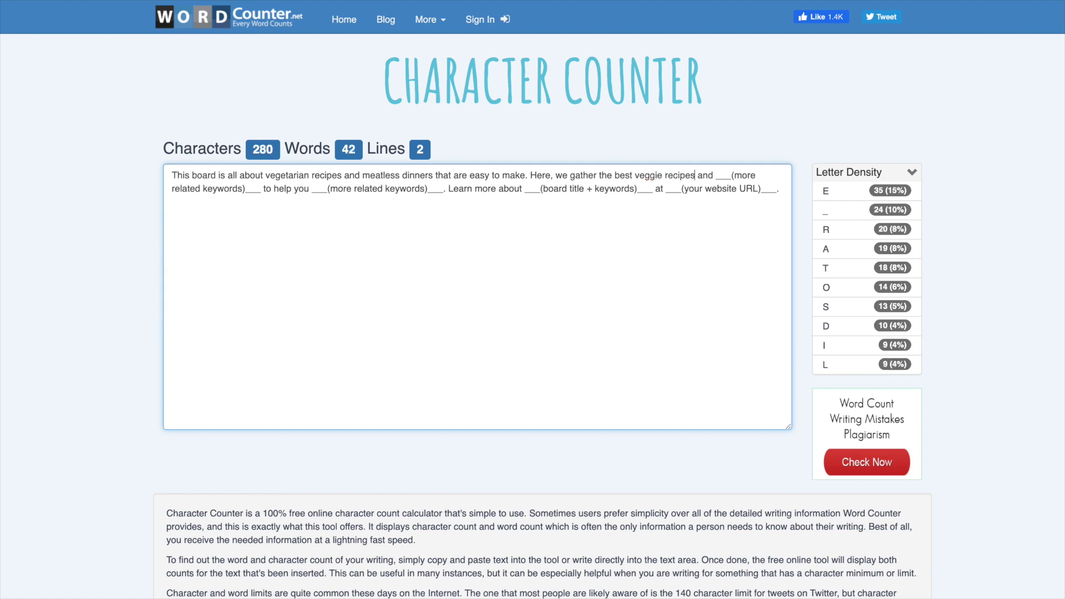
click(636, 175)
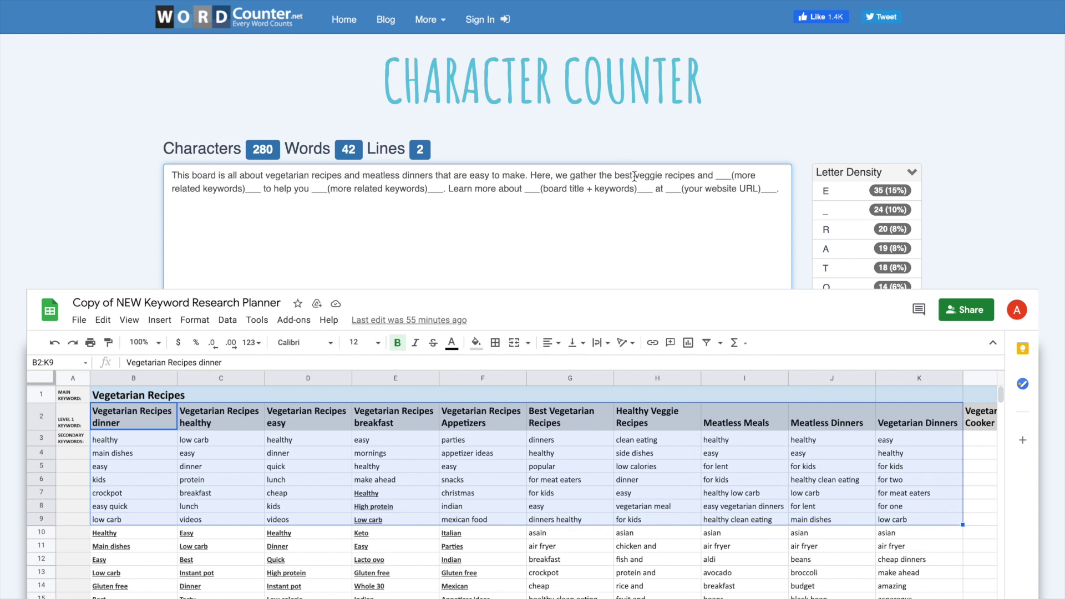
text(healthy)
key(BackSpace)
- Replace "and" after "healthy veggie recipes" with "for breakfast, lunch, dinner and appetizers for parties."
click(730, 176)
text(for breakfast, lunch, dinner and)
text( appetizers for parties. )
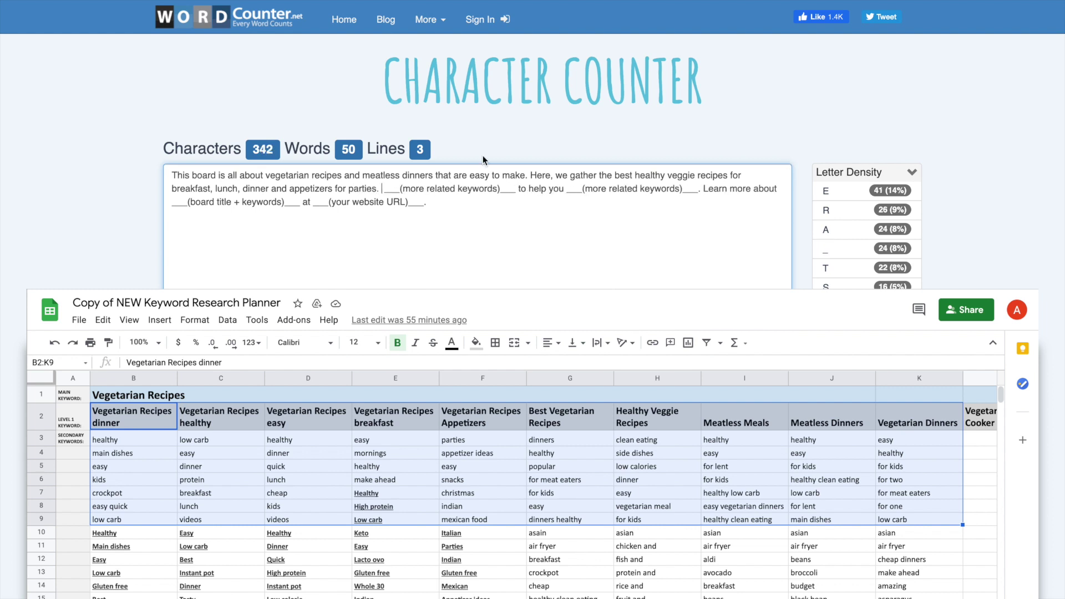
- Start a new sentence before the next placeholder reading "Learn how to make crockpot and Instapot main dishes,"
text(Learn how to make)
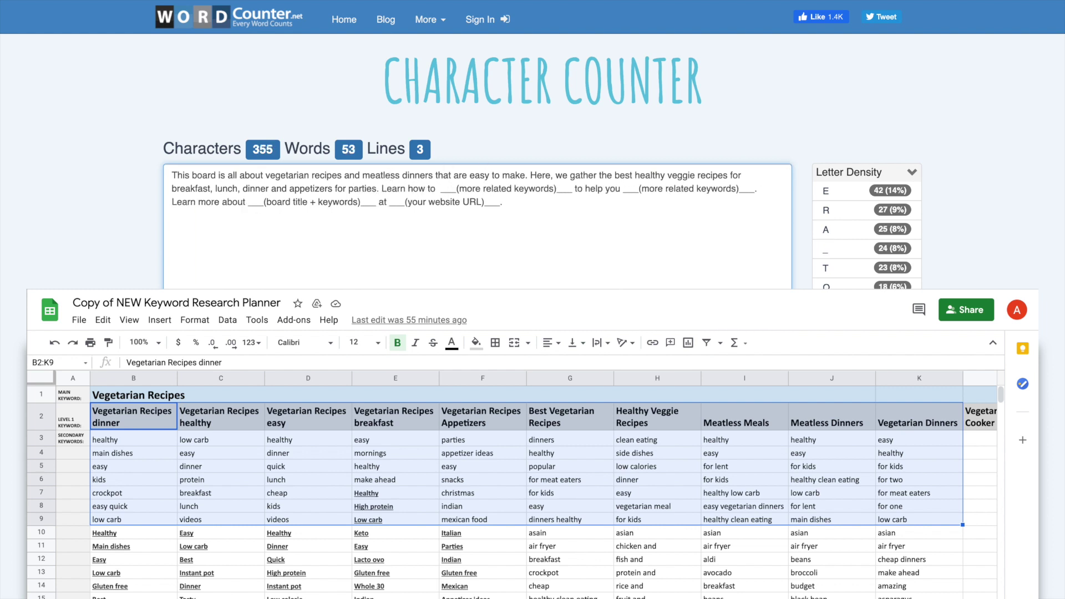
text( crockpot and Insta)
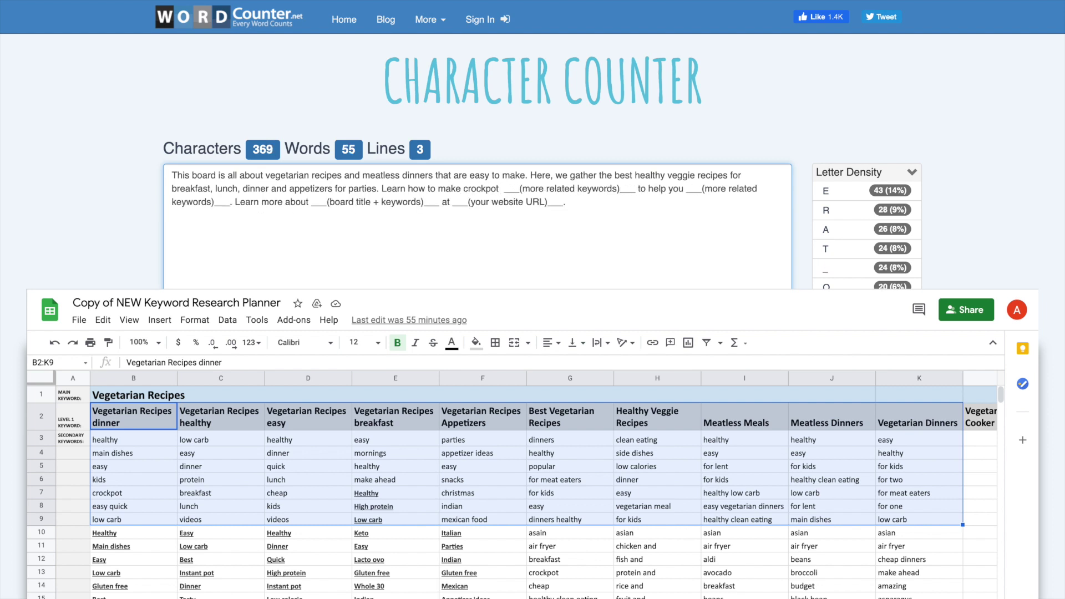
text(pot maindishes,)
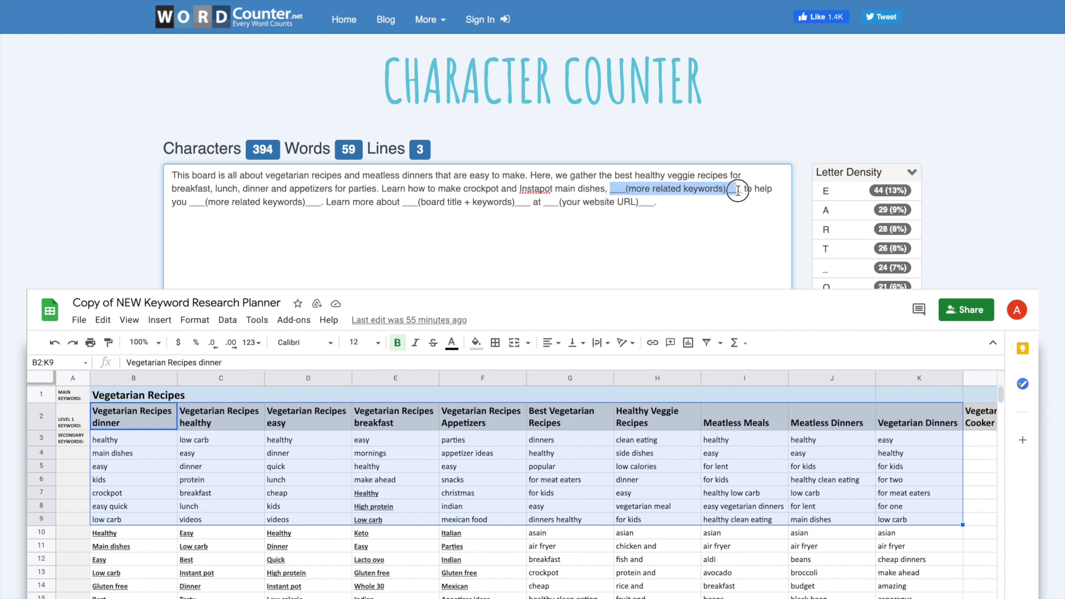
- Replace the placeholder after "main dishes," with "low carb morning snacks, quick and easy make ahead dinners and healthy protein options for kids"
key(BackSpace)
text(low carb morning snac)
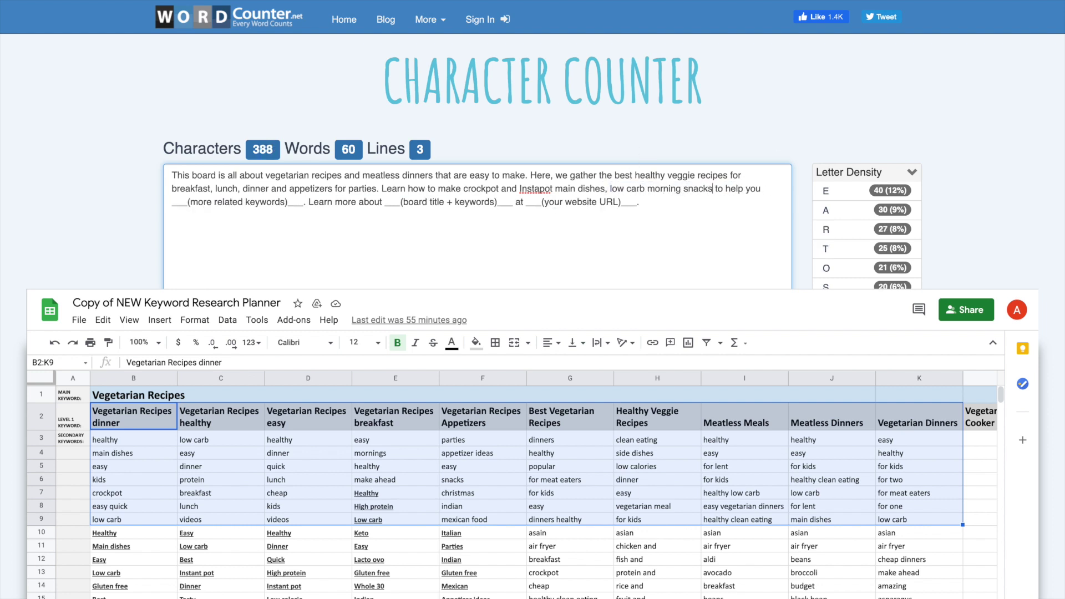
text(ks, quick and easy make ahead dinners and heal)
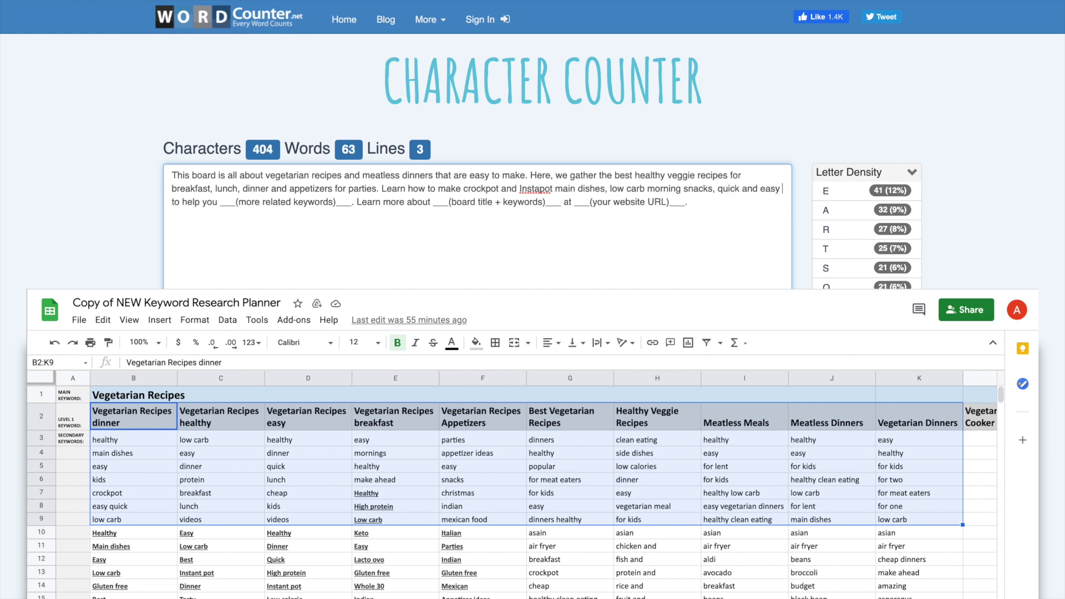
text(thy protein options for kids to help you ___(more related keywords)___. Learn more about ___(board title +)
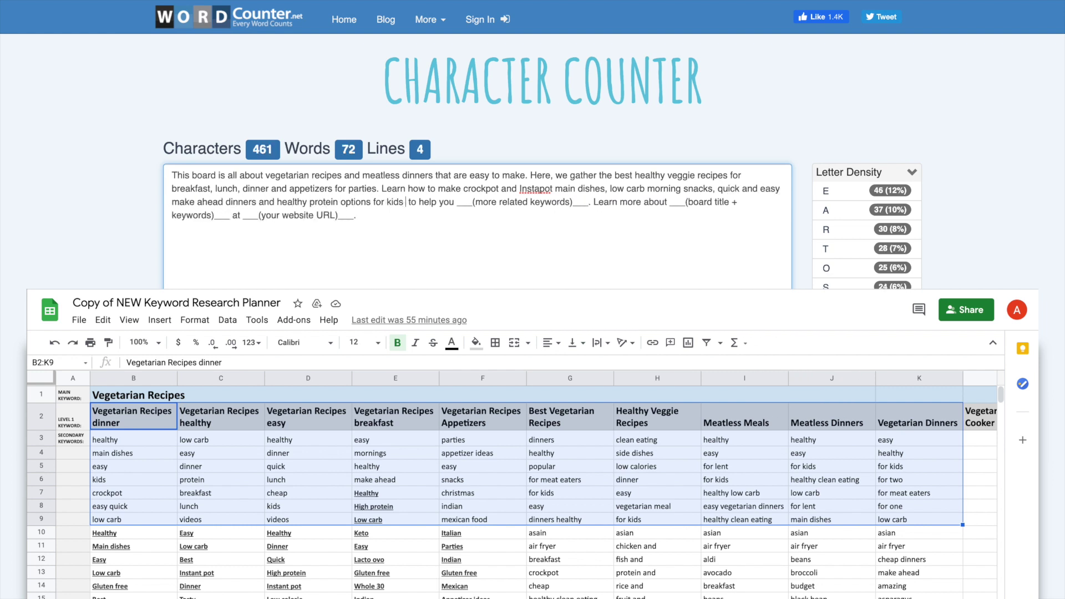
key(BackSpace)
- Replace the placeholder after "to help you" with "explore meatless meals and slow cooker recipes kids will love"
drag(454, 202, 584, 198)
text(e)
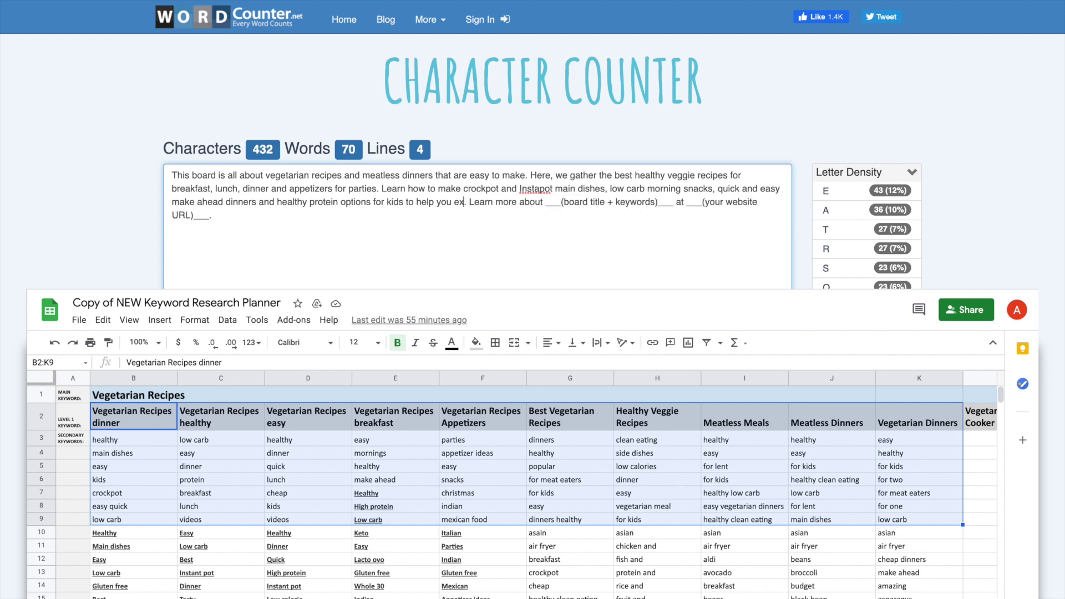
text(xplore meatless meals and slowcook)
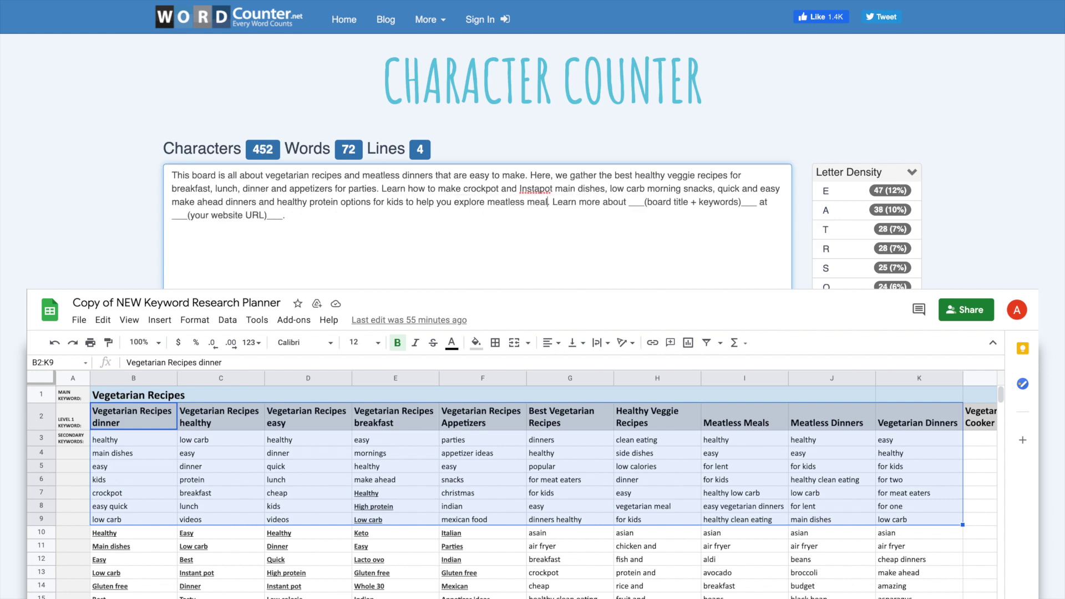
text(er)
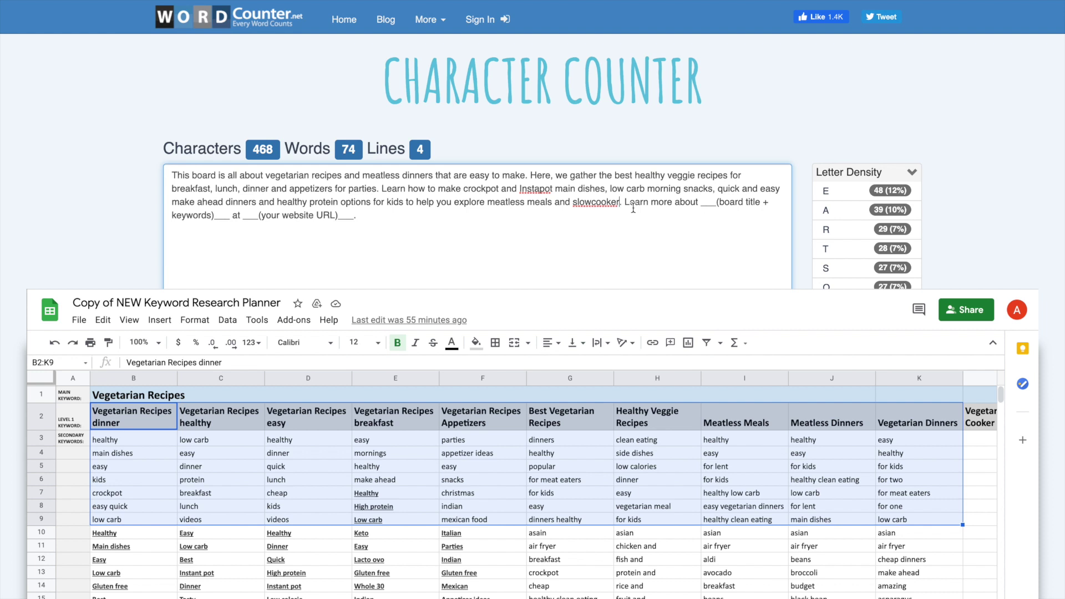
click(592, 202)
text(cooker recipes kids will love)
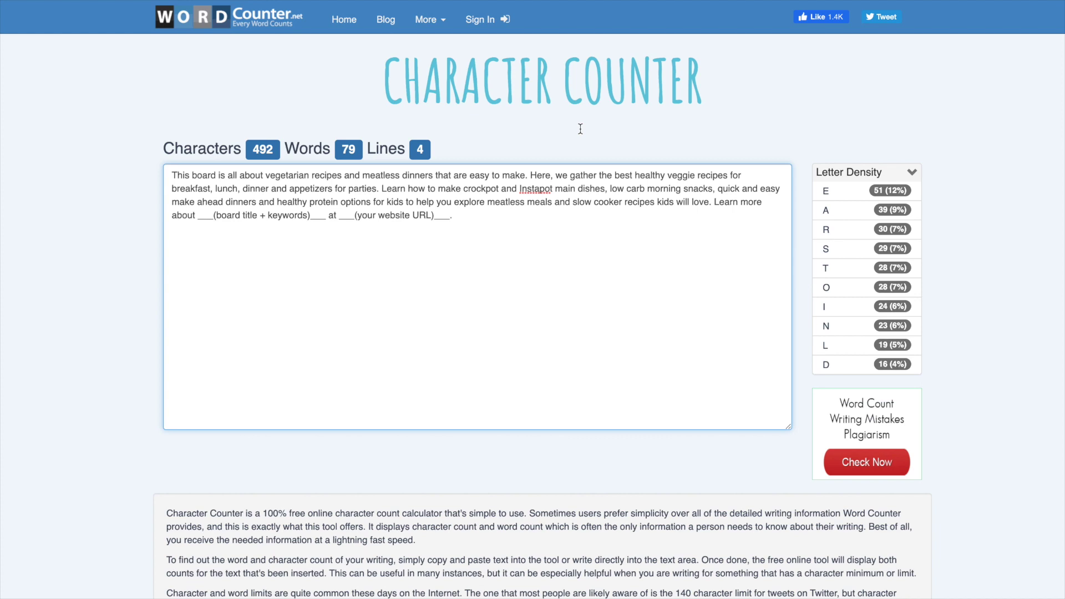
- Fill the last sentence's keyword placeholder with "healthy vegetarian recipes" and its website placeholder with "randomveggieblog.com"
drag(199, 216, 324, 215)
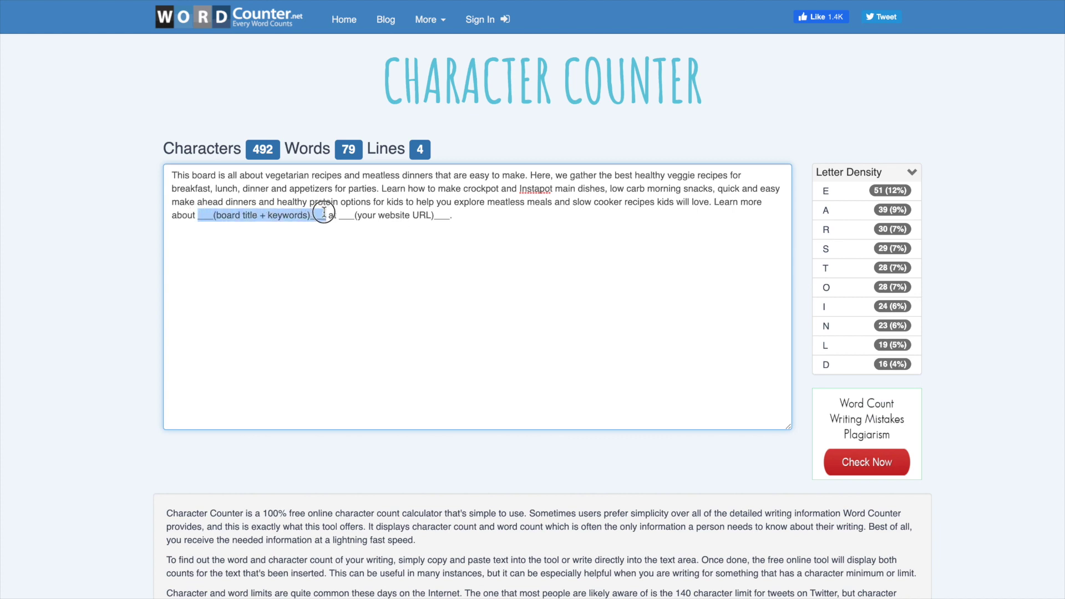
text(healthy vegetarian reci)
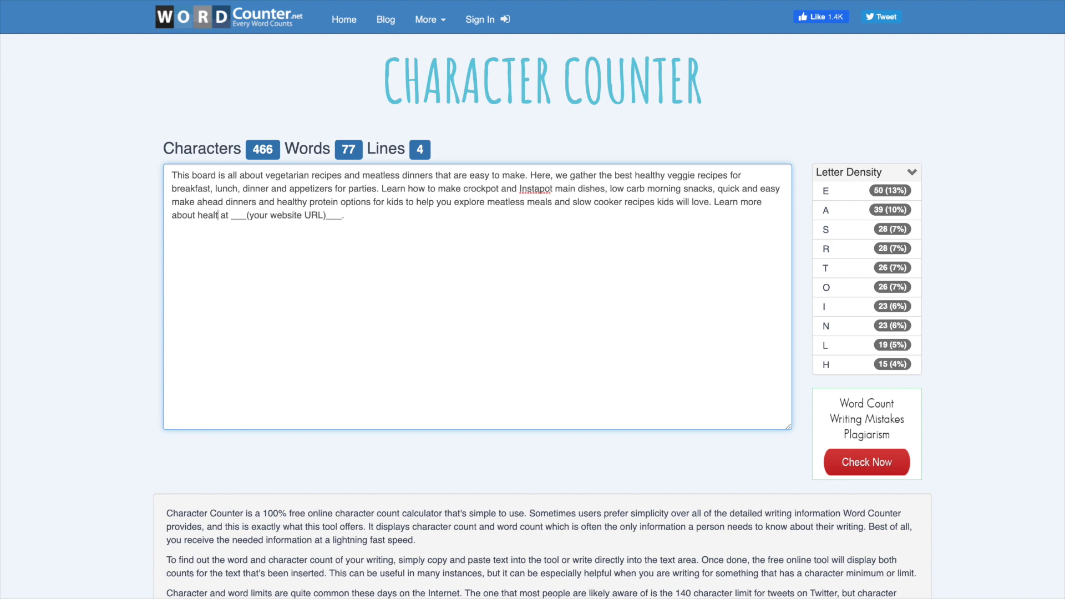
text(pes)
drag(320, 215, 430, 215)
text(randomveggieblog.com.)
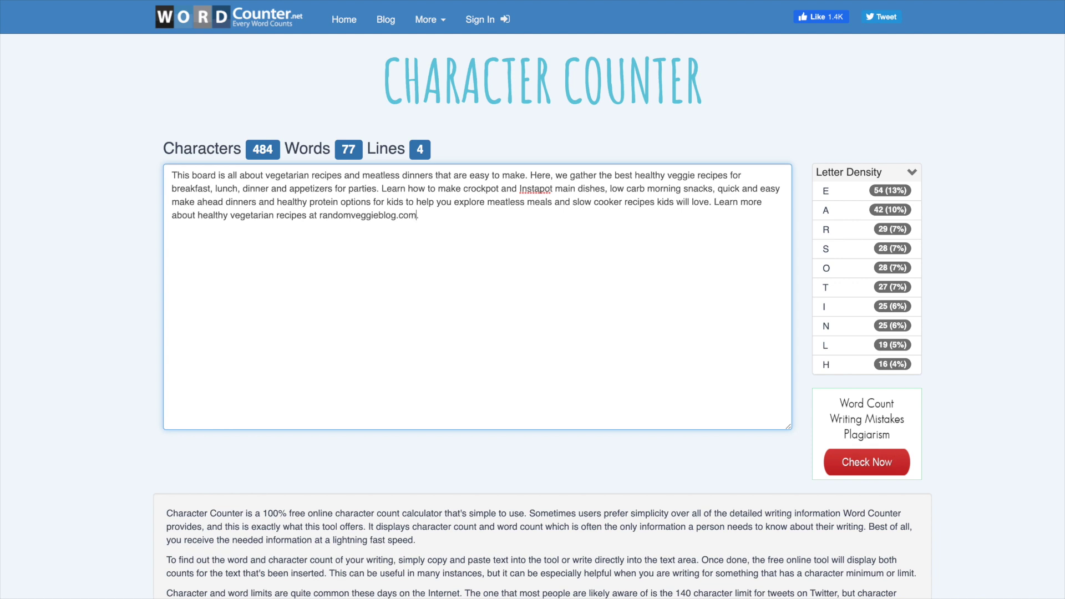
- Insert "Mexican" after "slow cooker" and copy the entire board description
click(625, 203)
text(Mexican)
key(super+a)
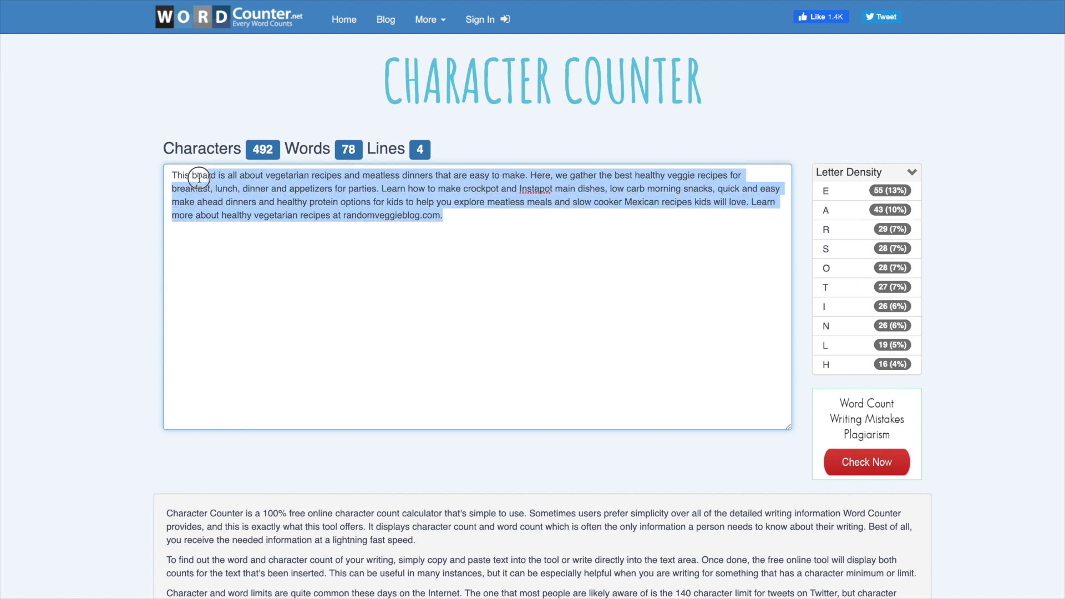
right_click(288, 214)
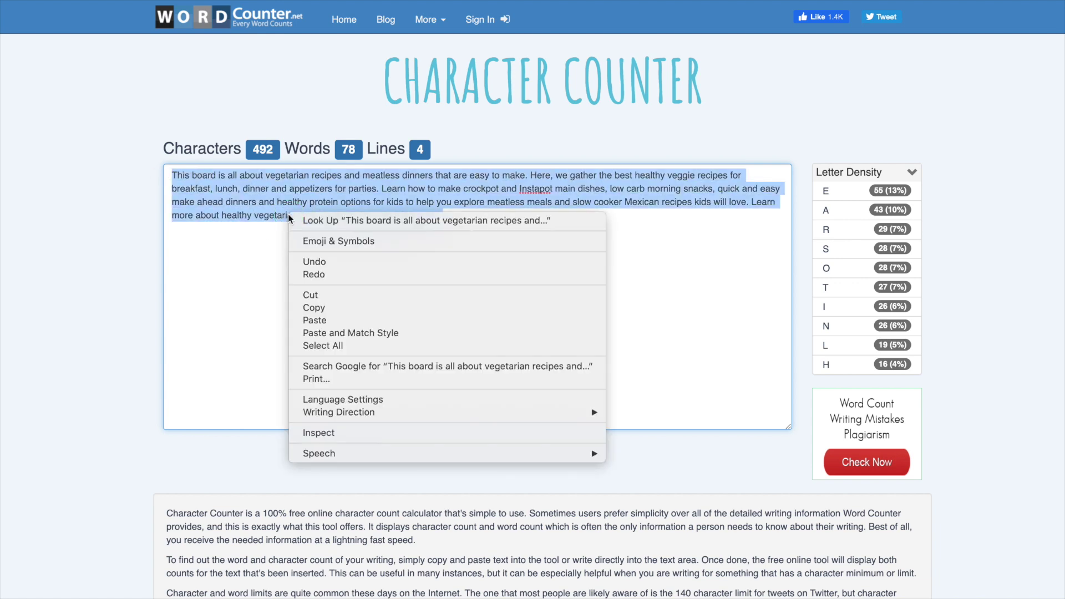
click(351, 308)
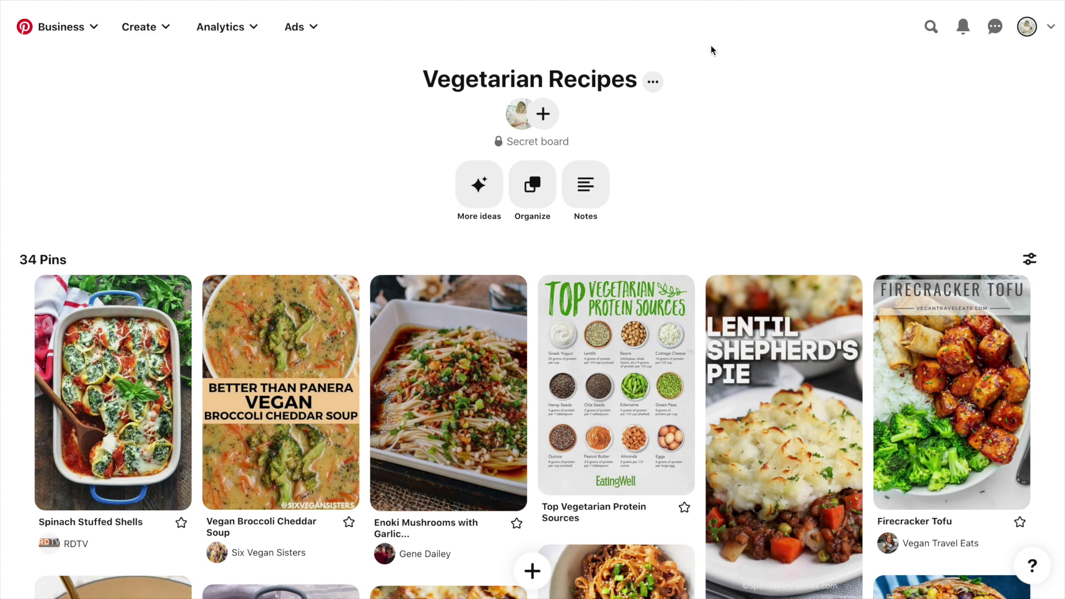
- On Pinterest, open the Vegetarian Recipes board for editing and paste the copied text as its description
click(654, 83)
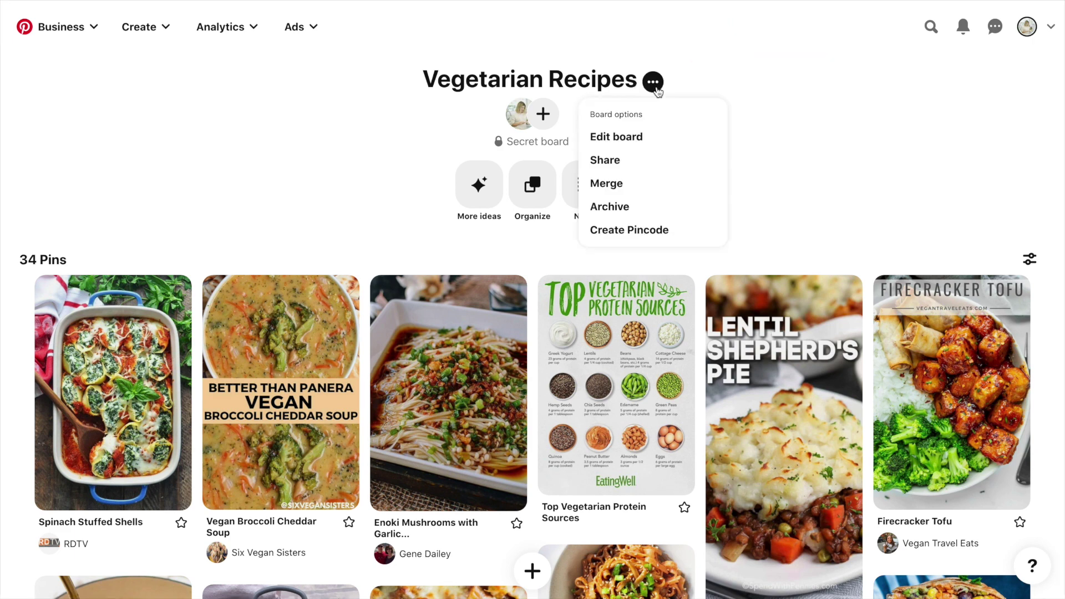
click(631, 136)
right_click(510, 319)
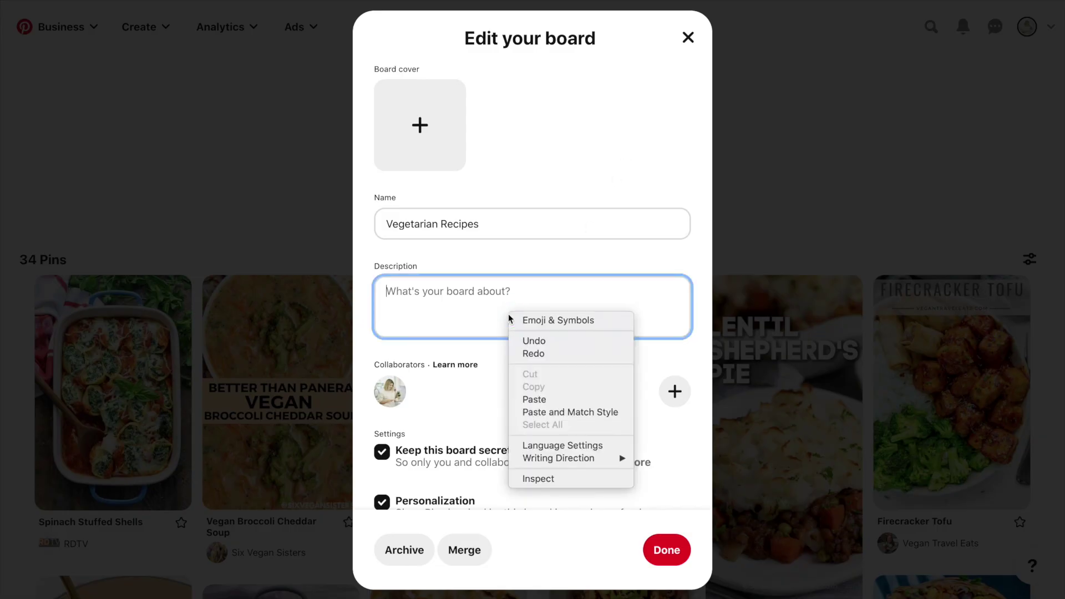
click(554, 399)
scroll(625, 313, up, 3)
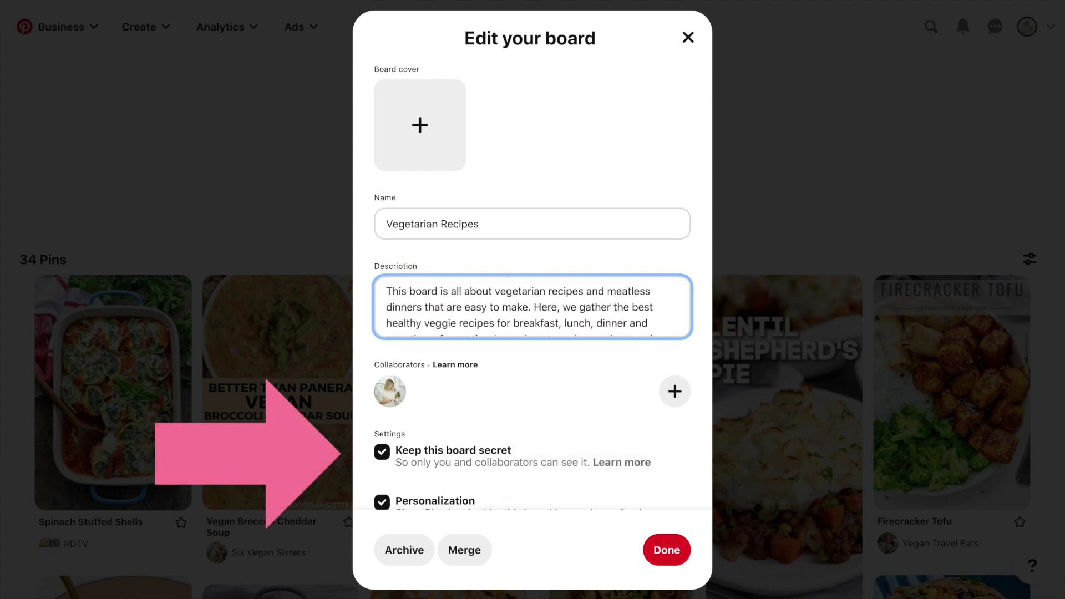
- Turn off the secret setting for the Vegetarian Recipes board and save the board edits
click(383, 461)
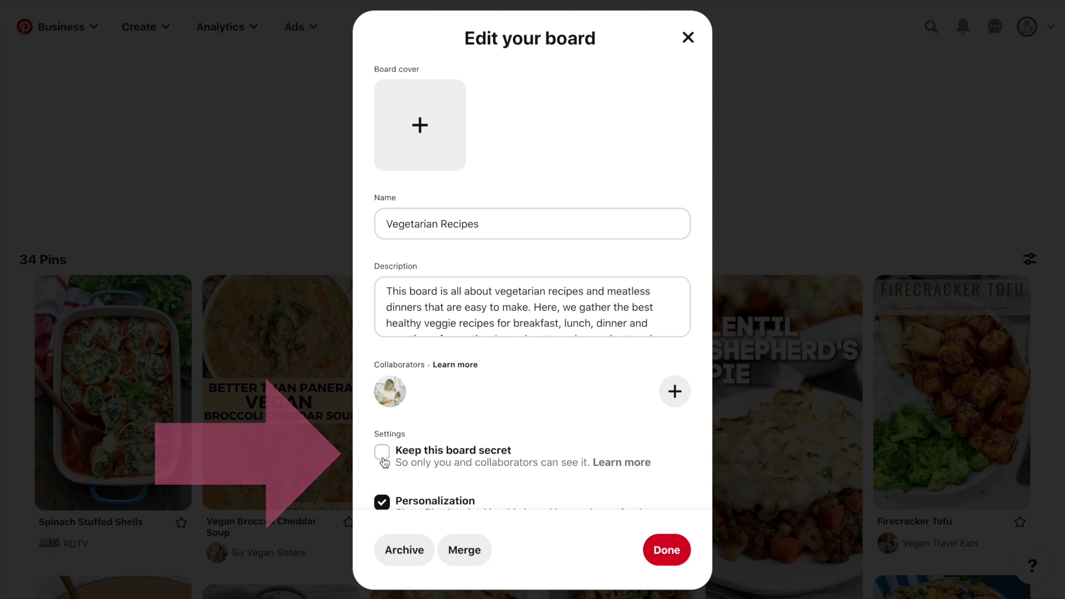
click(663, 551)
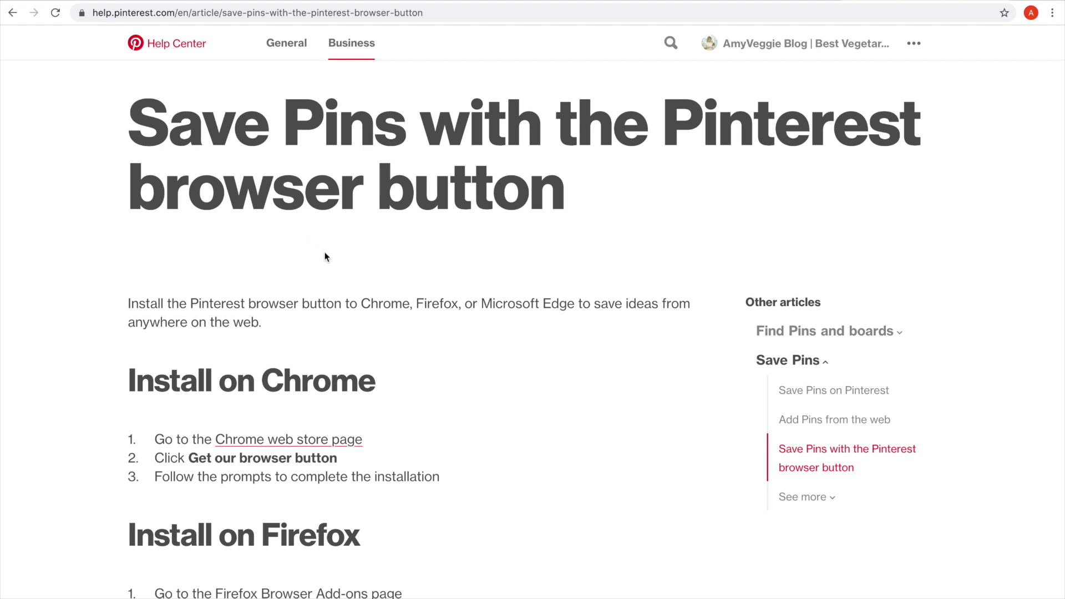
- From the Help Center article on the browser button, add the Pinterest Save Button extension to Chrome and pin it for quick access
scroll(498, 425, down, 4)
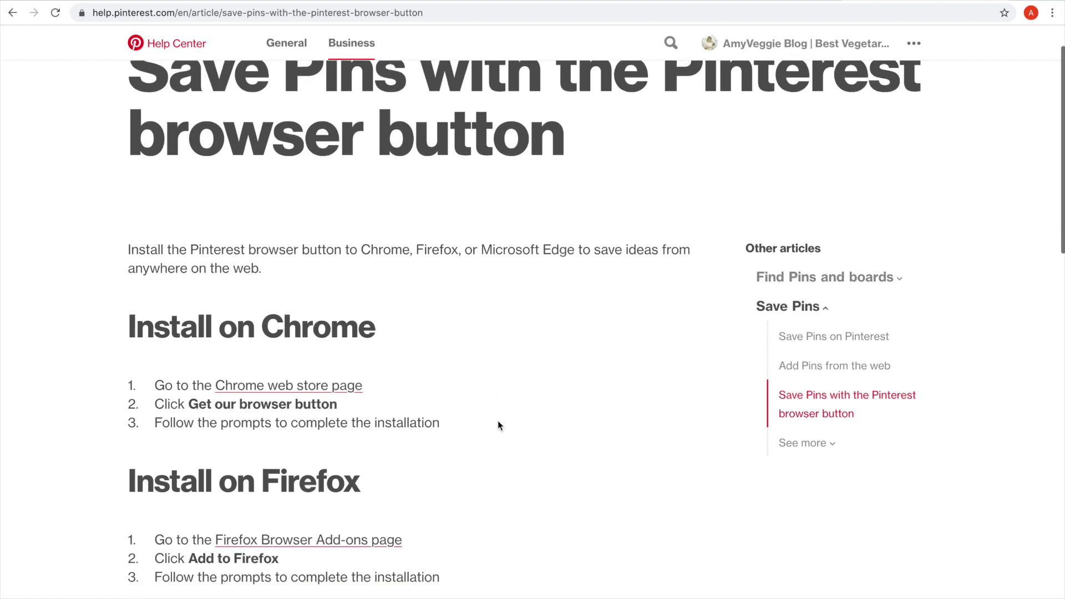
scroll(498, 425, down, 1)
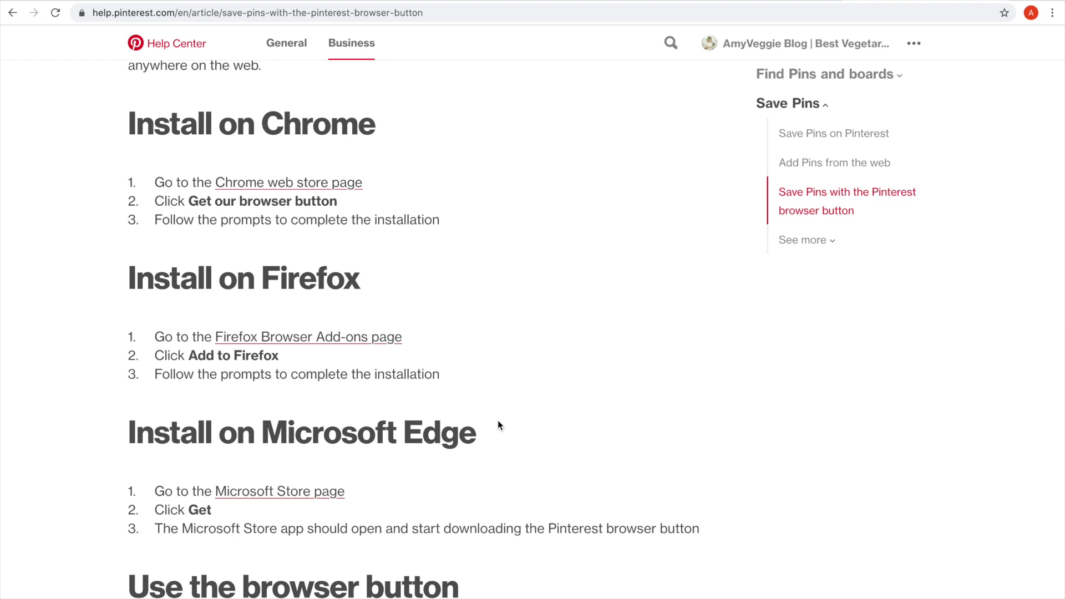
click(336, 181)
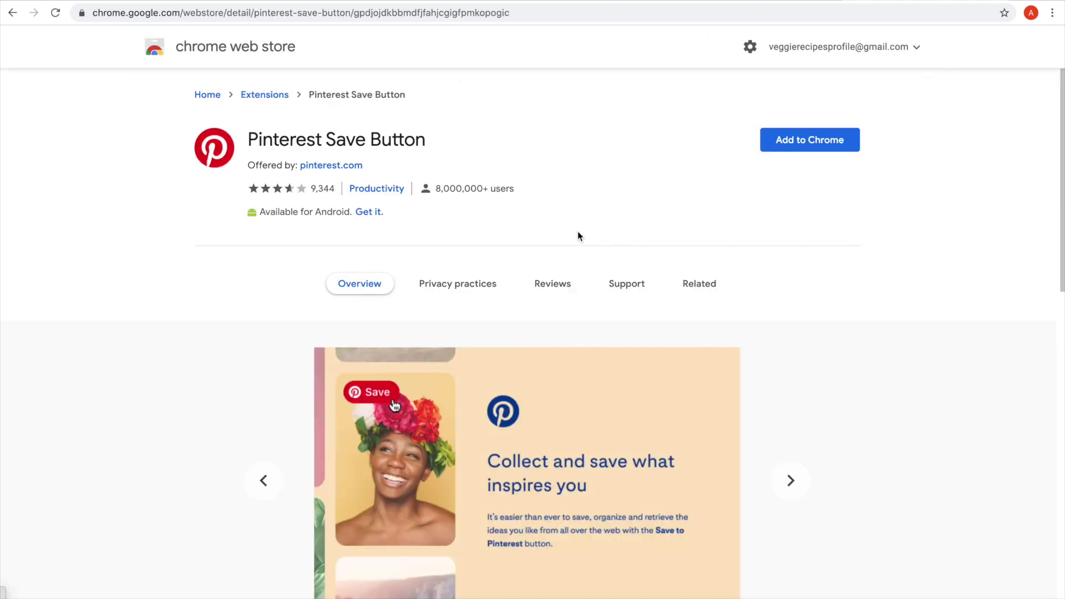
click(855, 146)
click(651, 126)
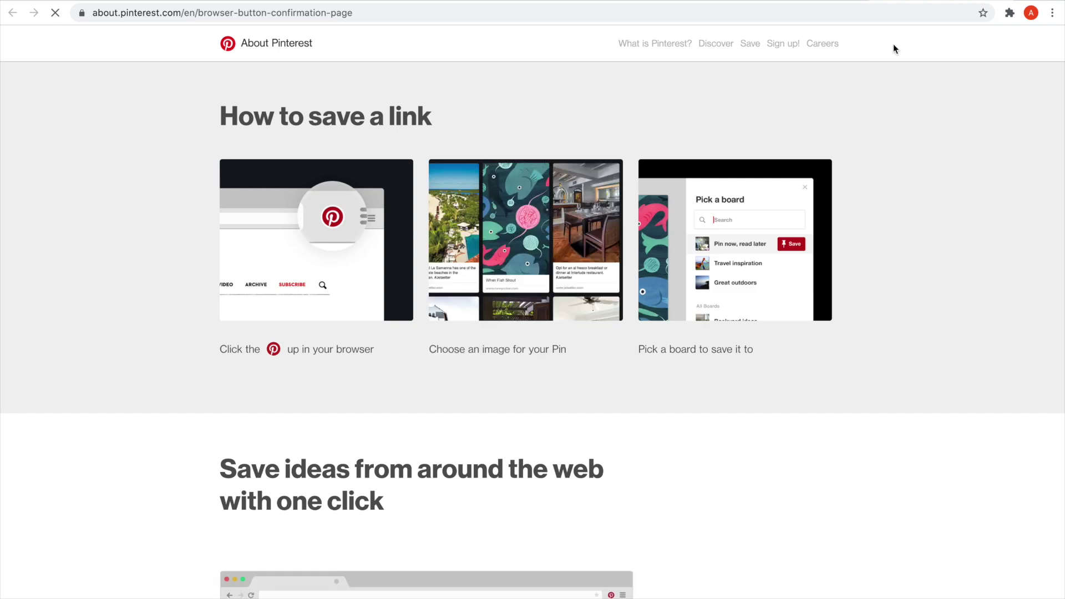
click(1010, 16)
click(979, 108)
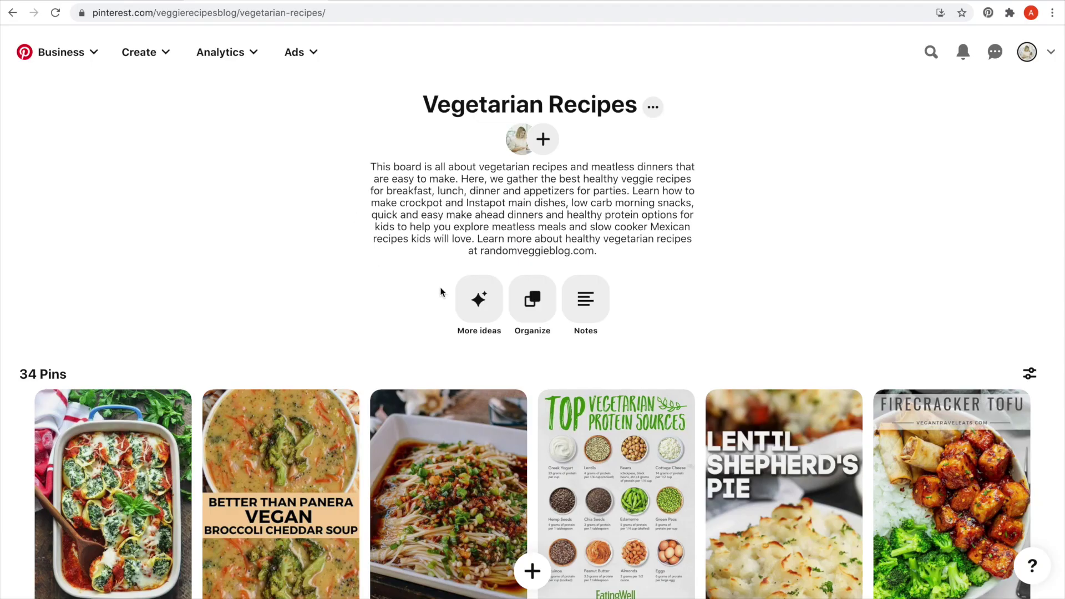
- Open more ideas for the Vegetarian Recipes board and visit the darebee.com source page of the Top Vegetarian Protein Sources pin
click(477, 302)
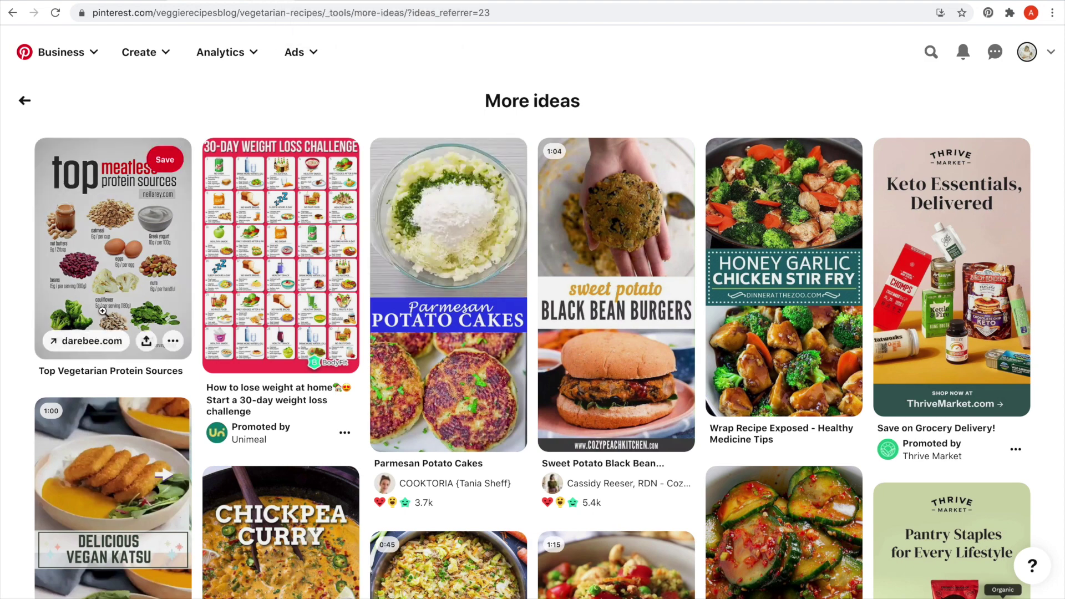
click(101, 343)
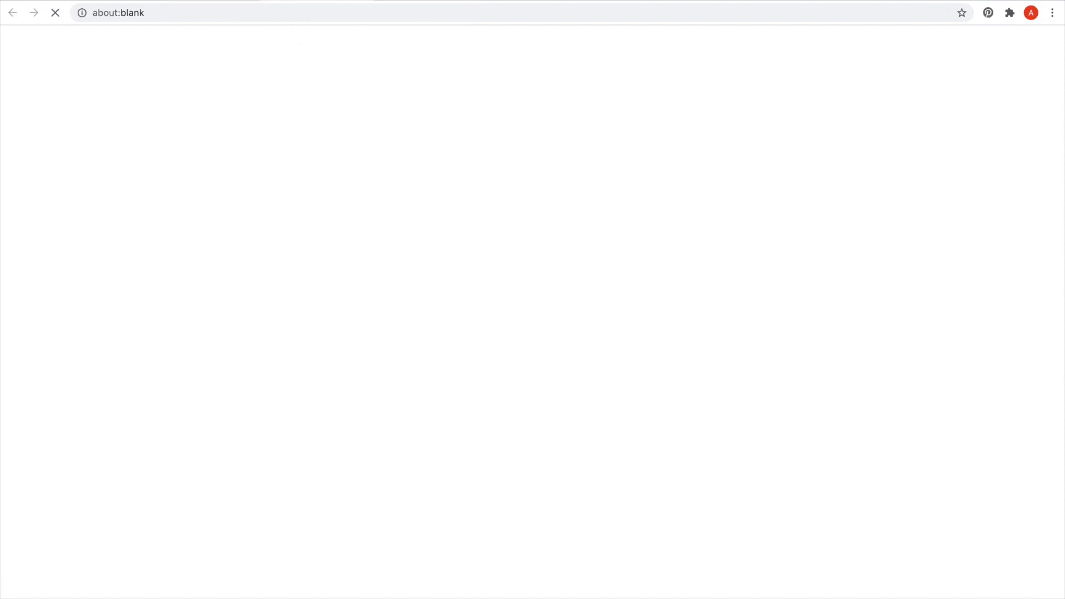
scroll(298, 313, down, 6)
scroll(298, 313, down, 15)
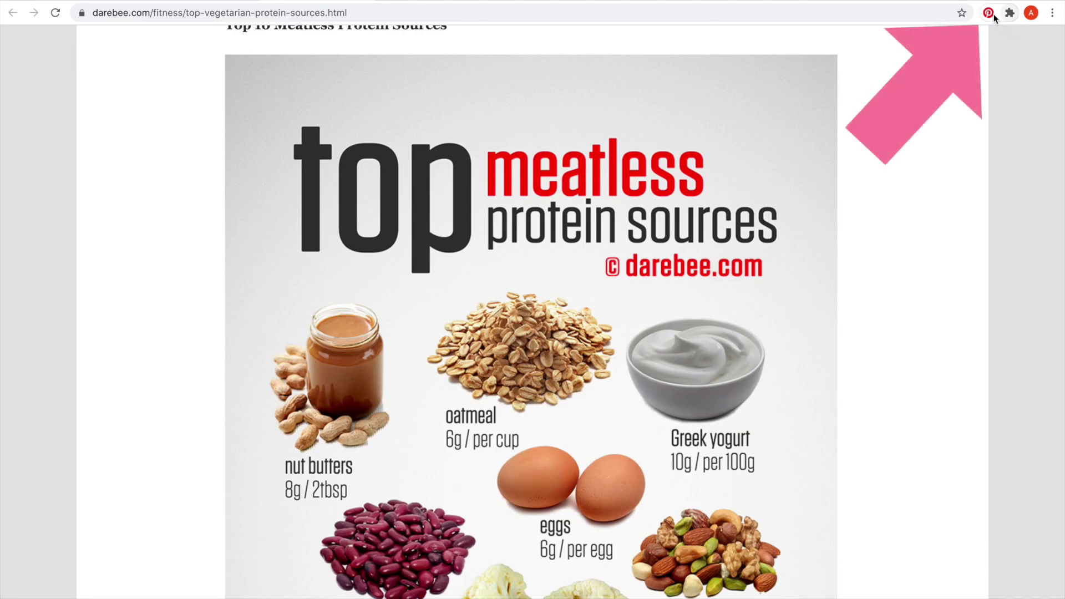
click(989, 13)
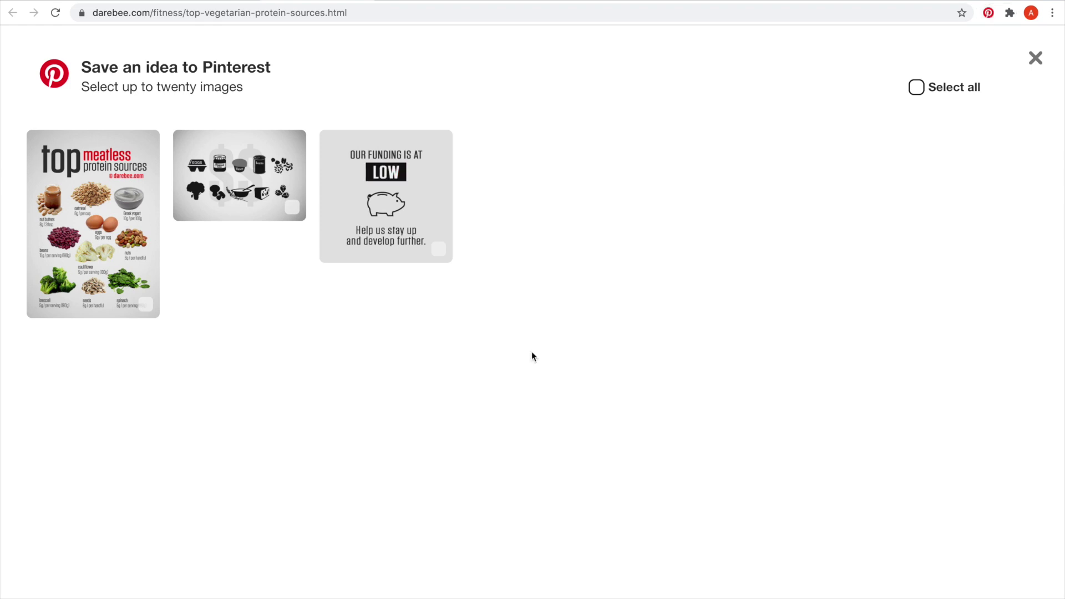
click(95, 205)
click(1007, 575)
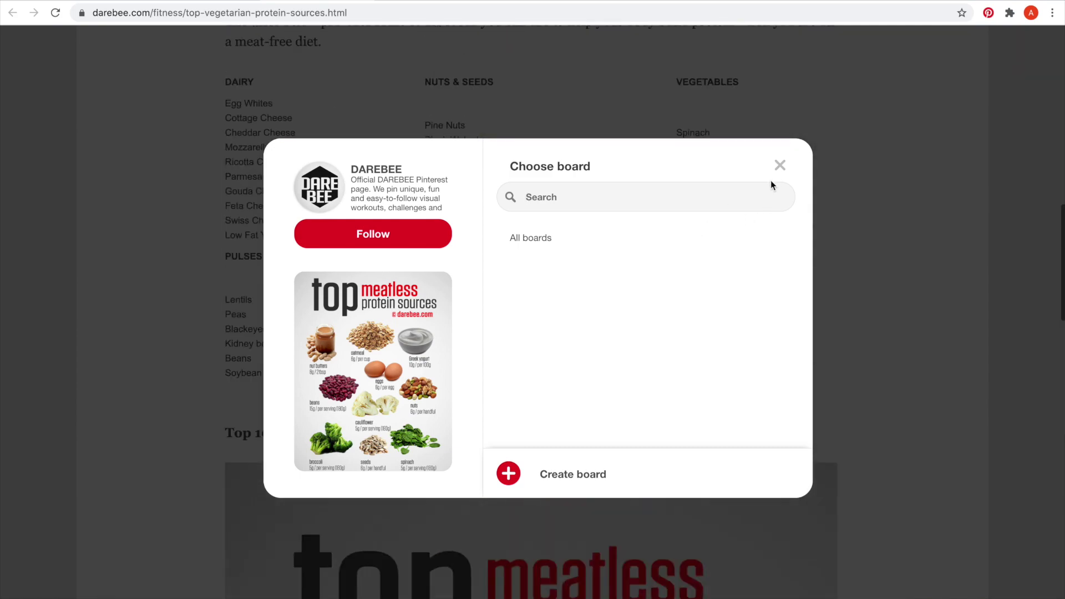
click(782, 166)
- Save the top meatless protein sources image on the darebee.com page to the Vegetarian Recipes board
scroll(337, 112, up, 2)
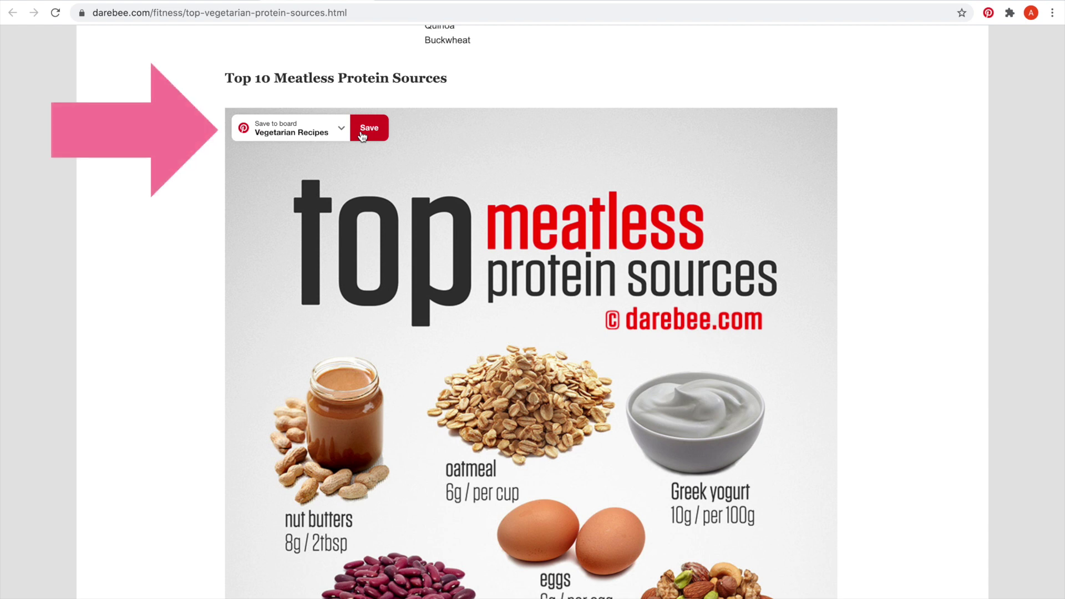
click(362, 135)
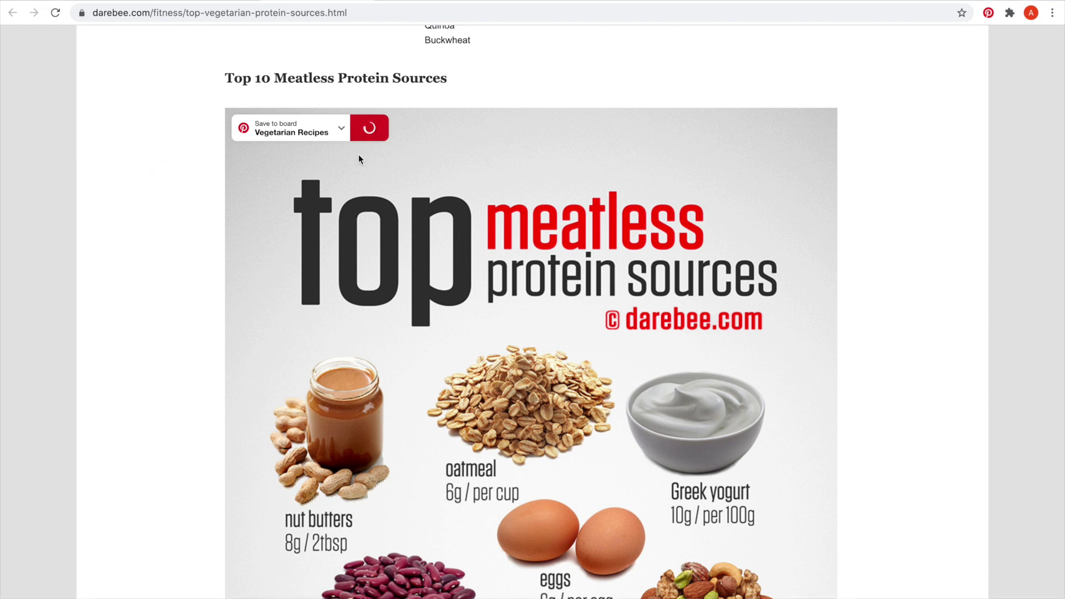
click(377, 129)
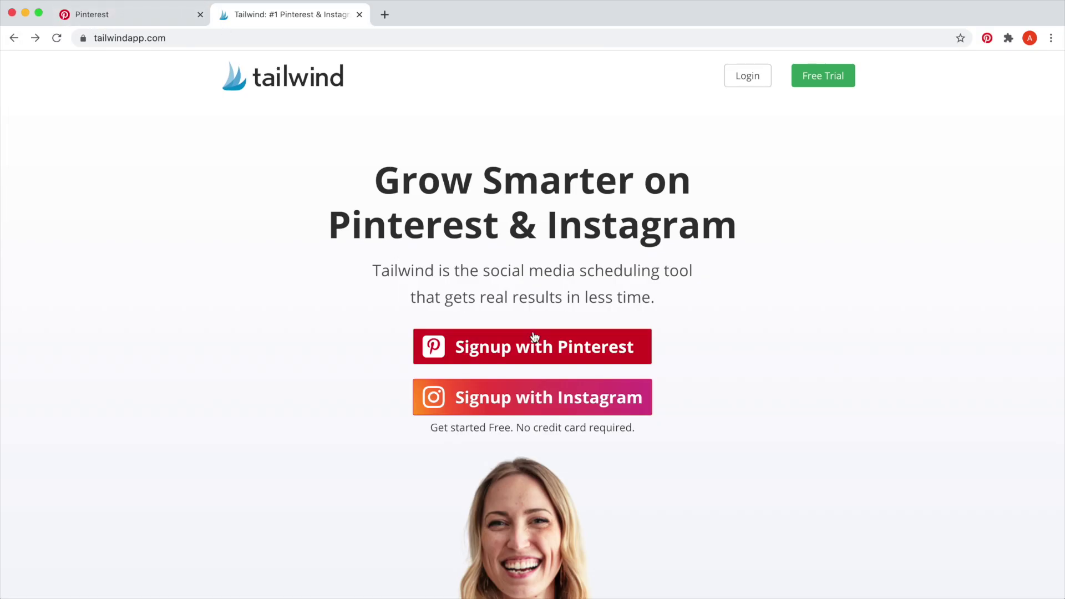
- On the Tailwind website, sign up with Pinterest and give Tailwind access to the logged-in Pinterest account
click(539, 350)
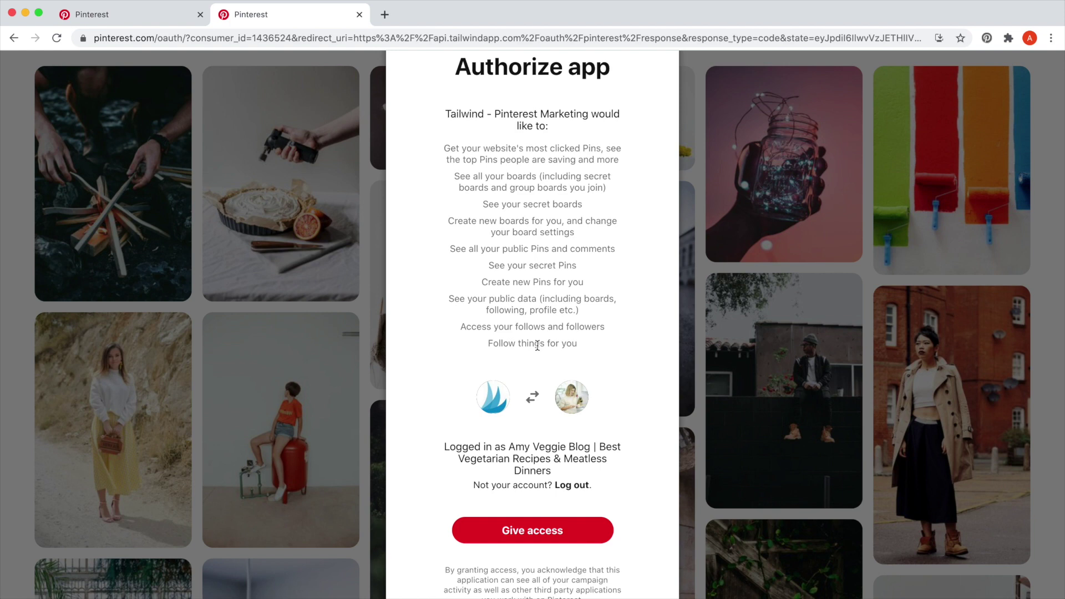
scroll(644, 519, down, 2)
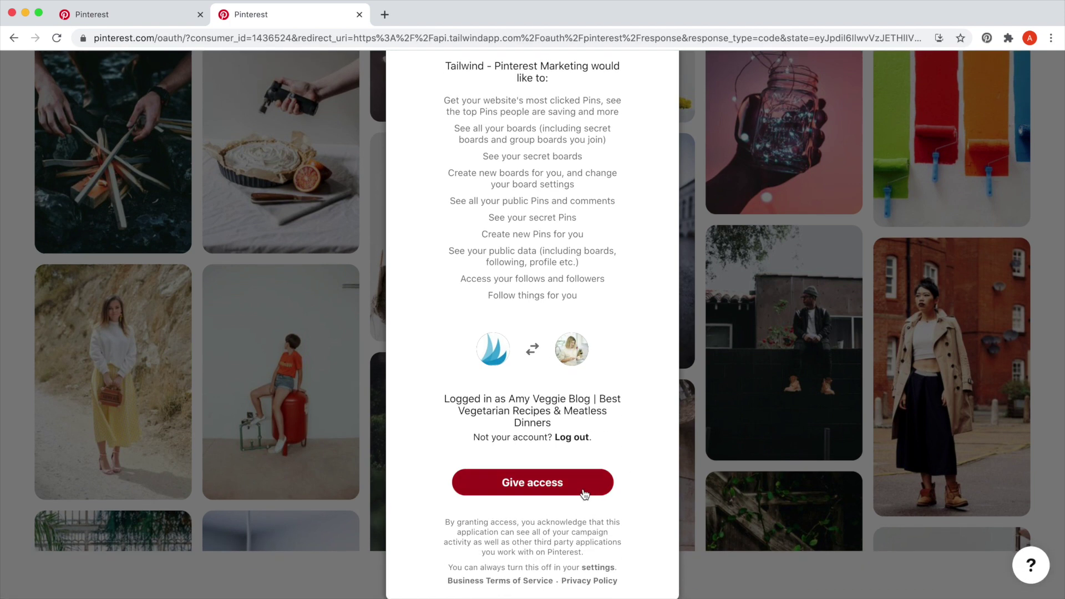
click(584, 494)
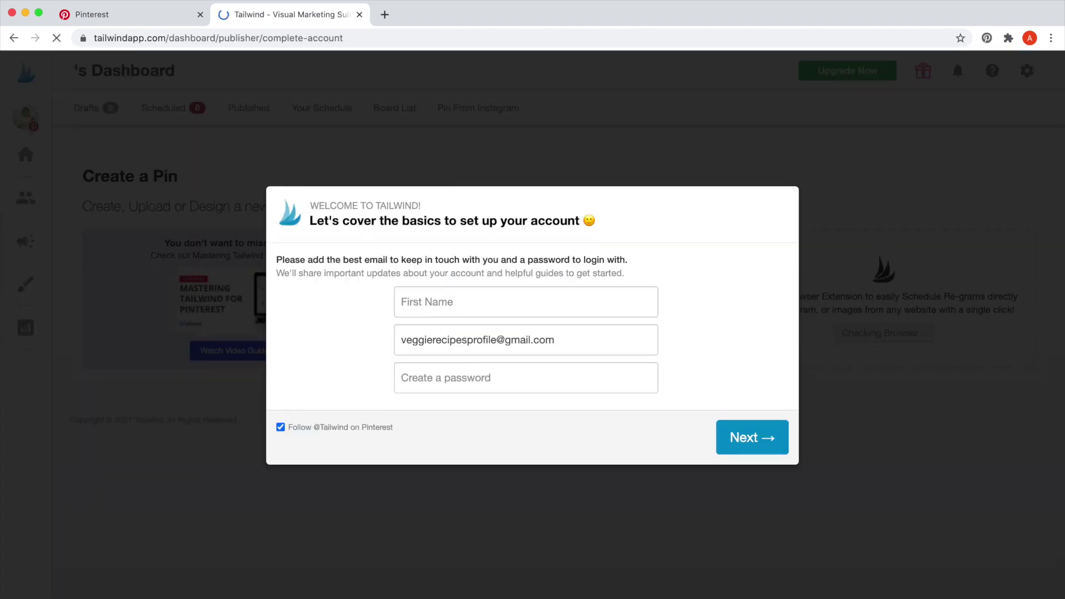
- Complete the account setup with the first name and account password, opting out of following Tailwind on Pinterest and choosing Blogger as the marketing need
click(538, 301)
text(Amy)
key(Tab)
key(Tab)
text(*********)
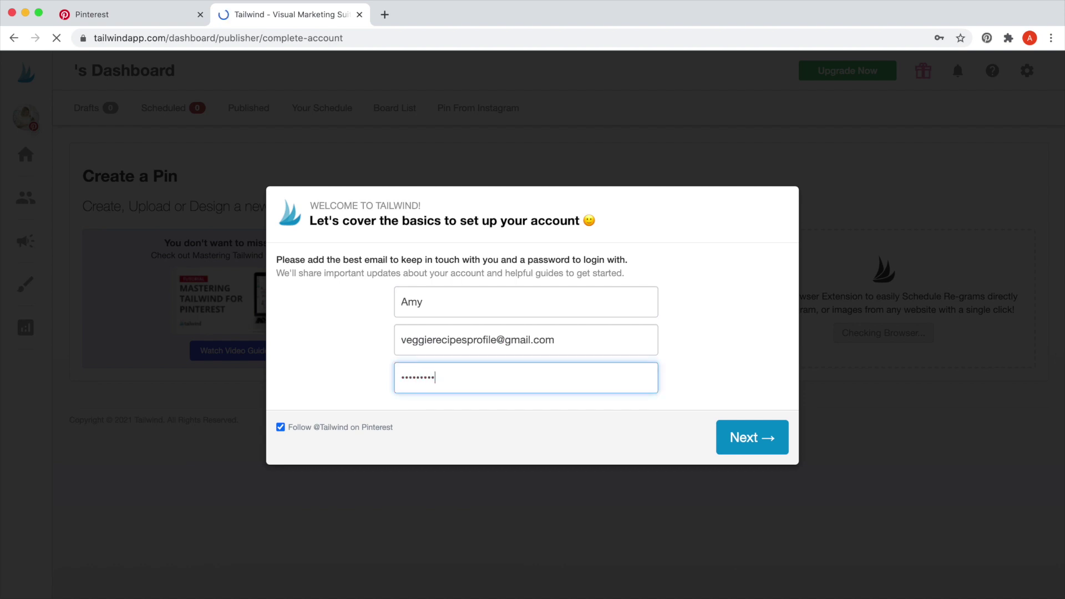
click(350, 431)
click(749, 436)
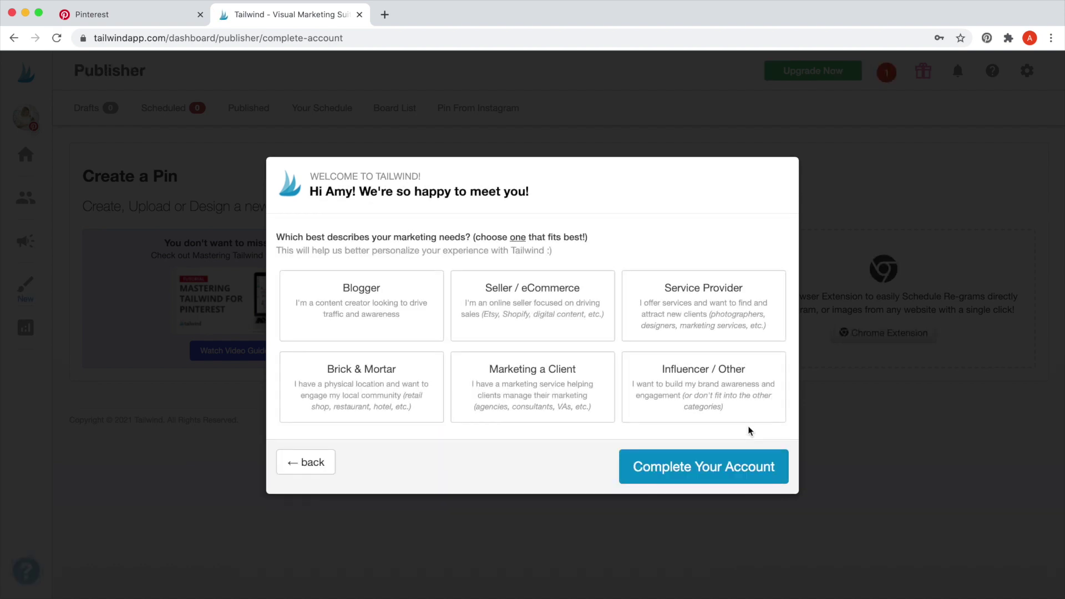
click(326, 277)
click(649, 469)
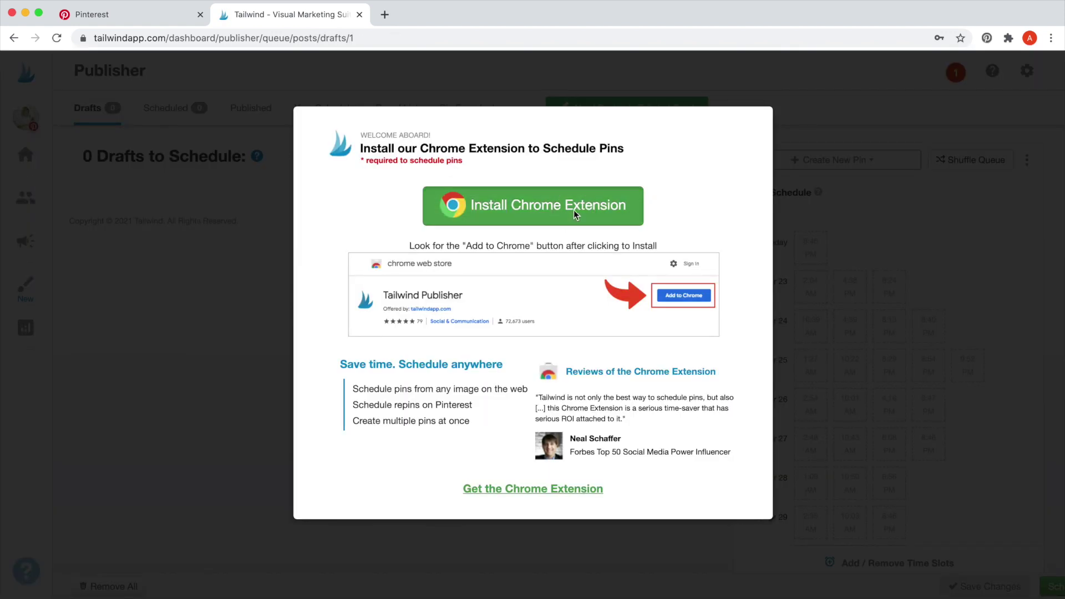
- Install the Tailwind Publisher extension from the Chrome Web Store
click(574, 210)
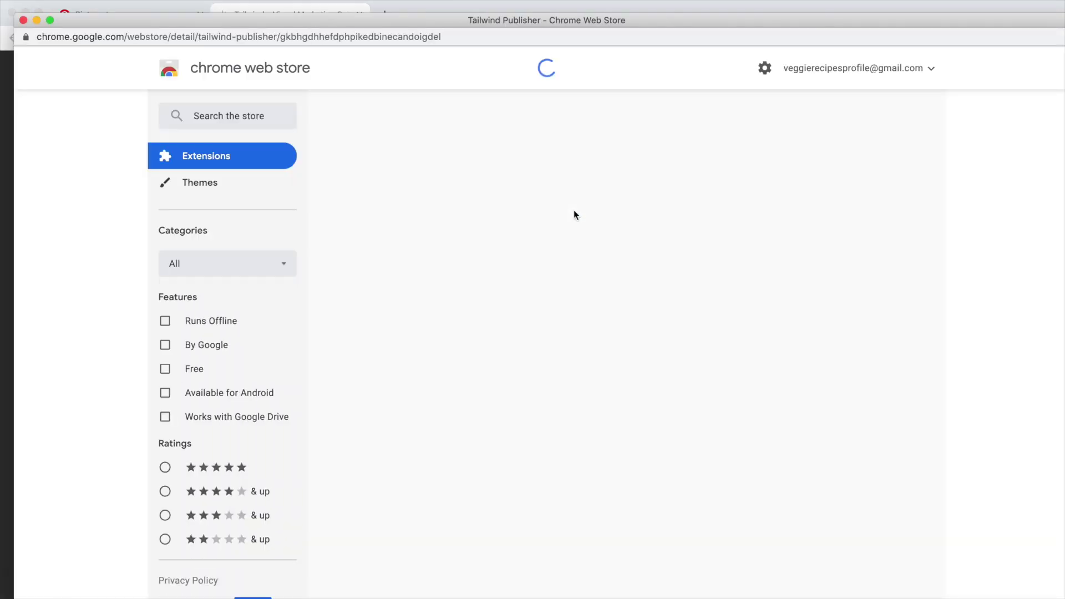
click(834, 163)
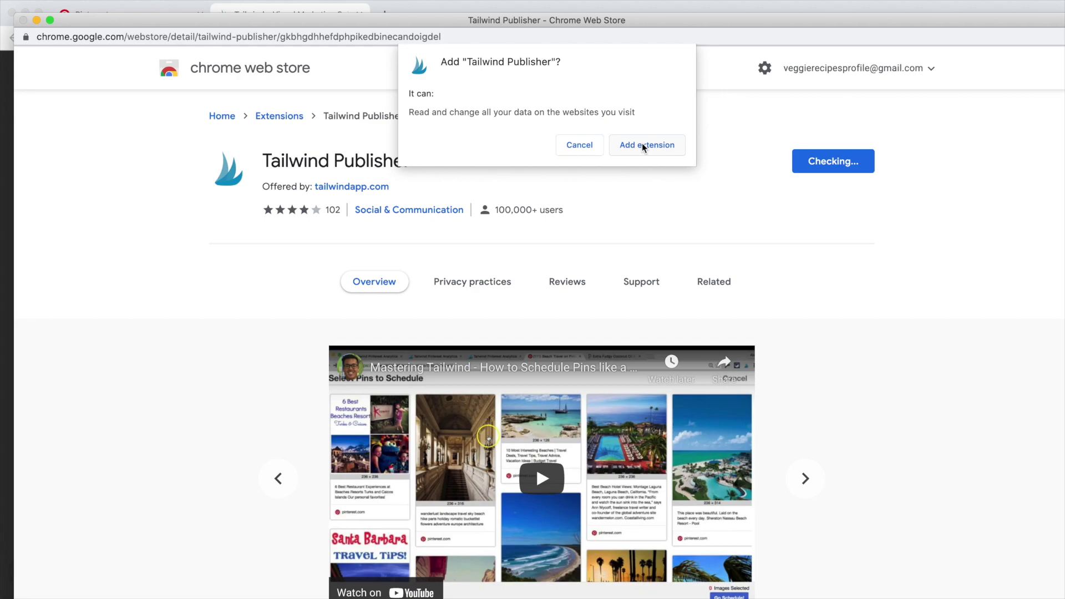
click(643, 145)
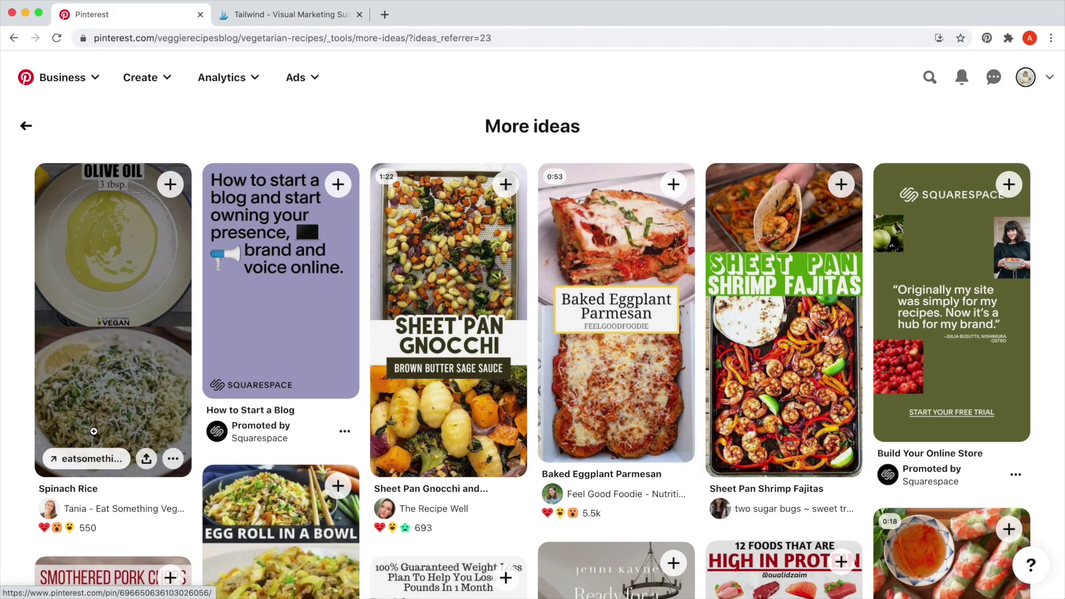
- From Pinterest's more ideas, open the Spinach Rice source page, send its recipe photo to Tailwind for scheduling, and close the page
click(91, 458)
scroll(106, 466, down, 4)
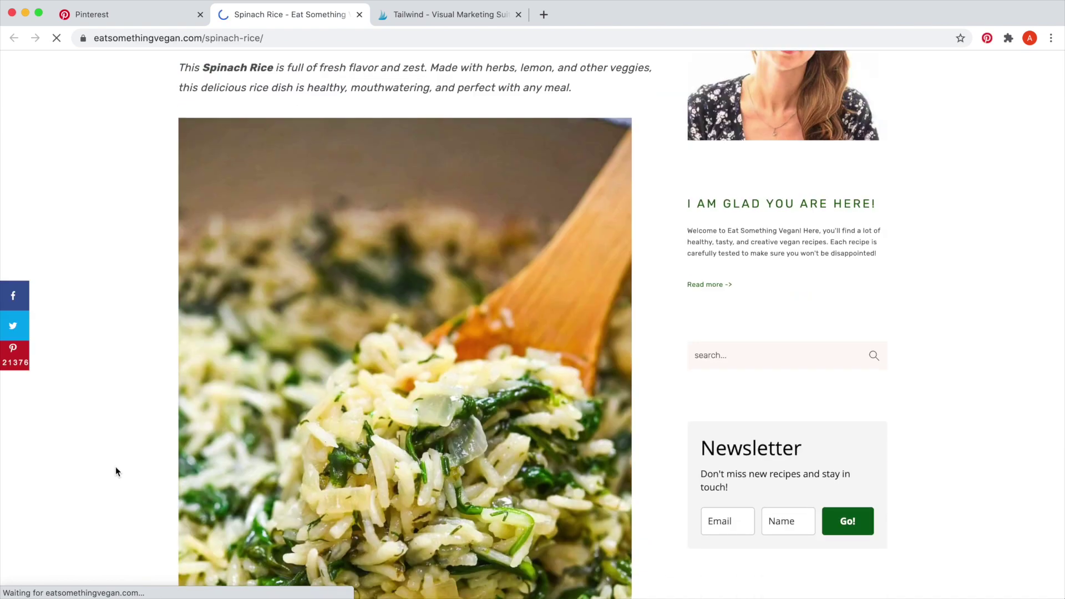
scroll(115, 467, down, 8)
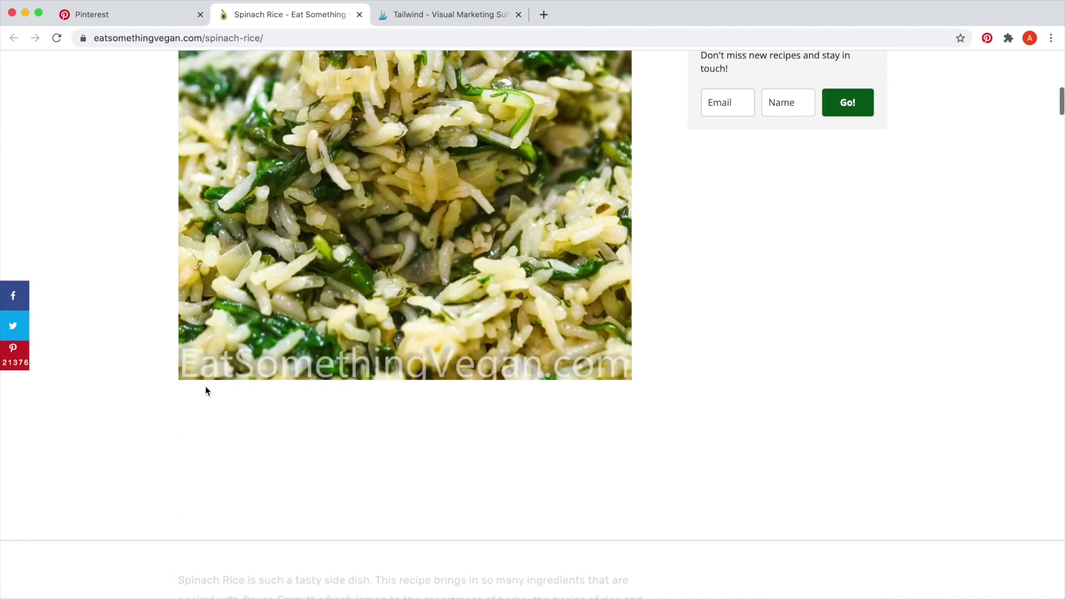
mouse_move(244, 381)
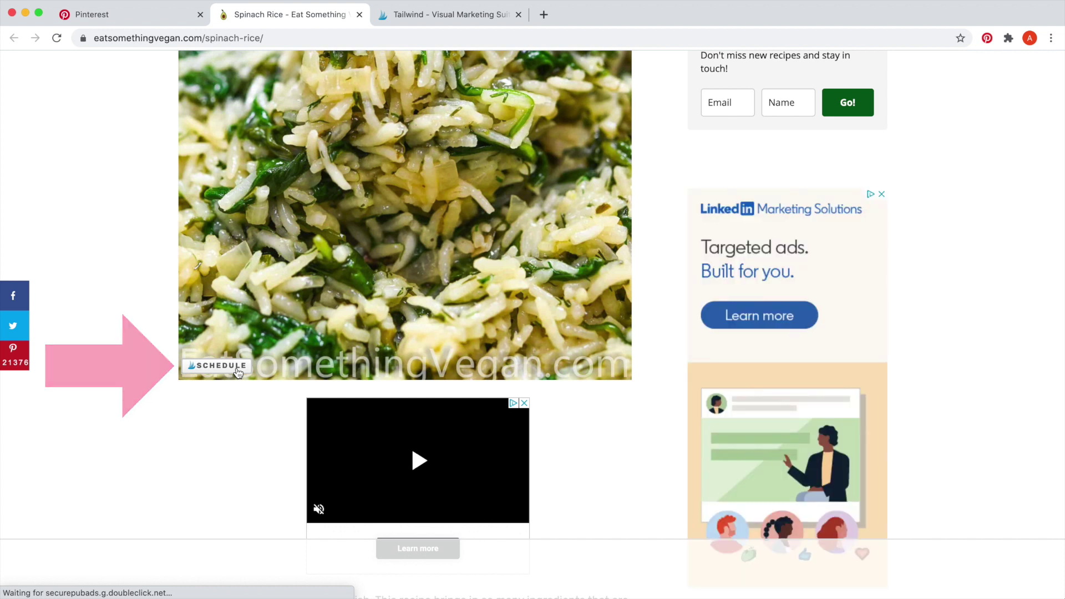
click(237, 370)
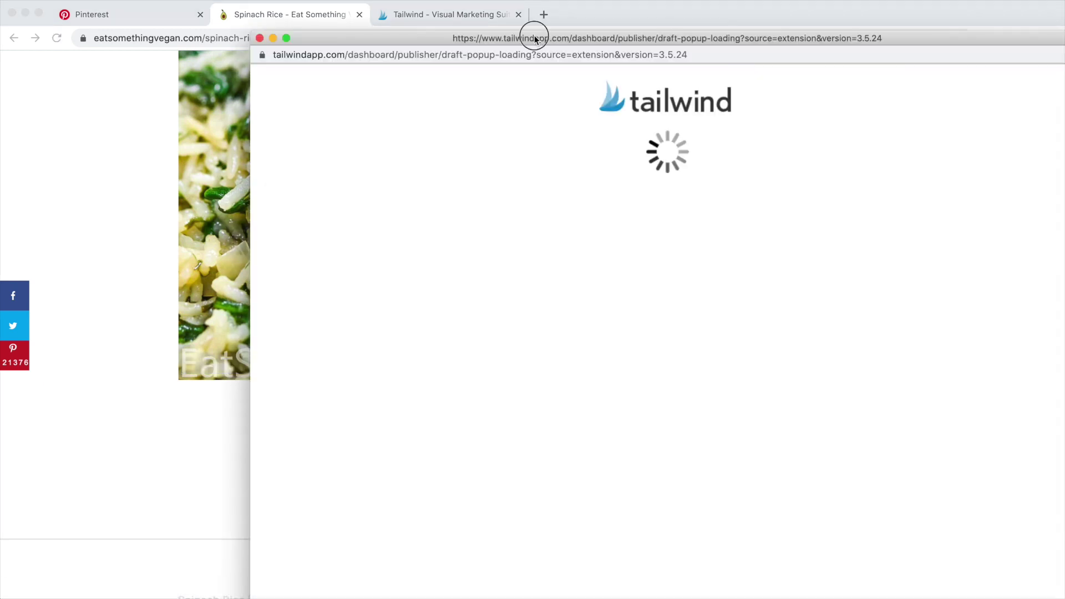
drag(533, 35, 509, 10)
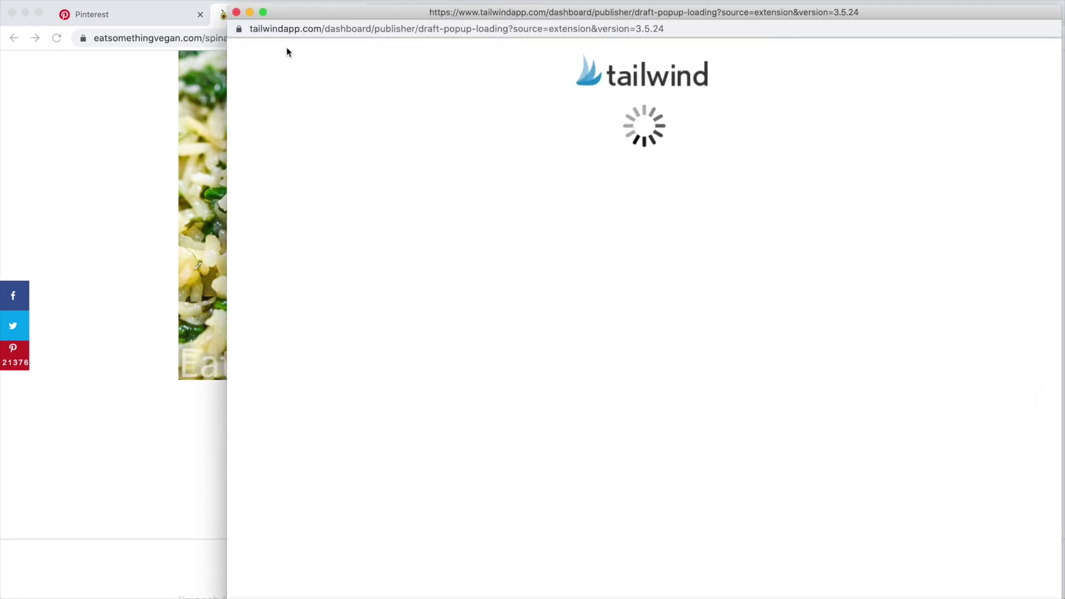
click(237, 12)
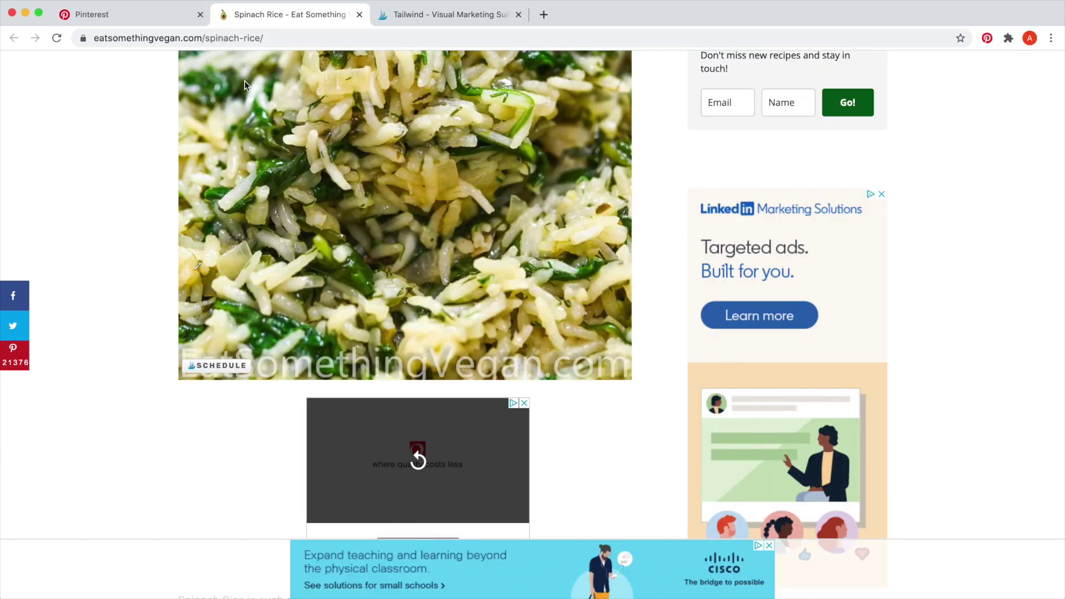
click(360, 14)
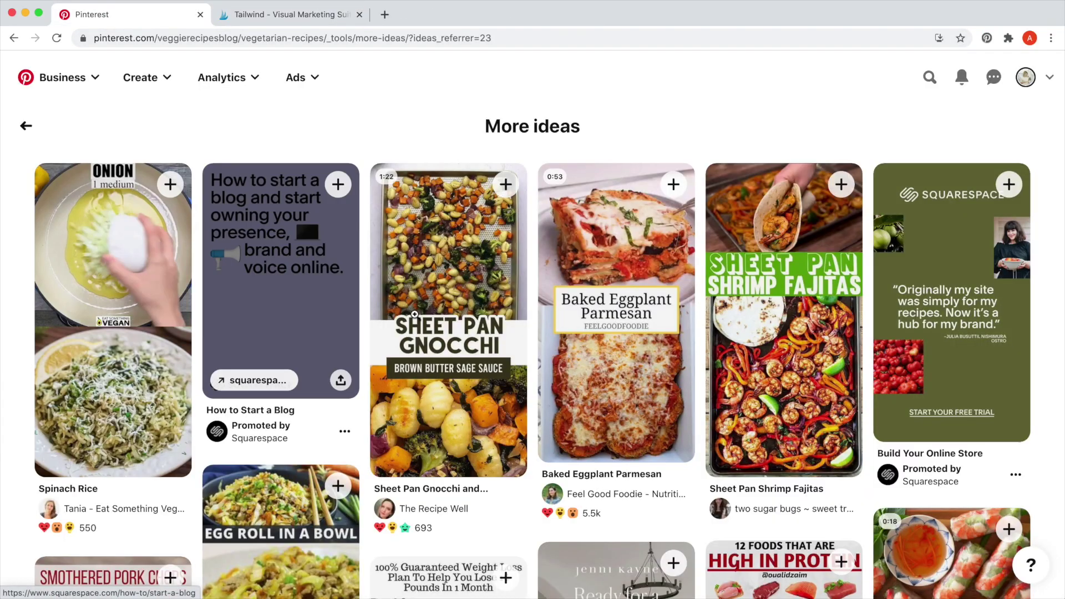
- Open the Sheet Pan Gnocchi pin's source page, send its recipe photo to Tailwind for scheduling, and close the page
click(432, 461)
scroll(432, 462, down, 10)
click(185, 316)
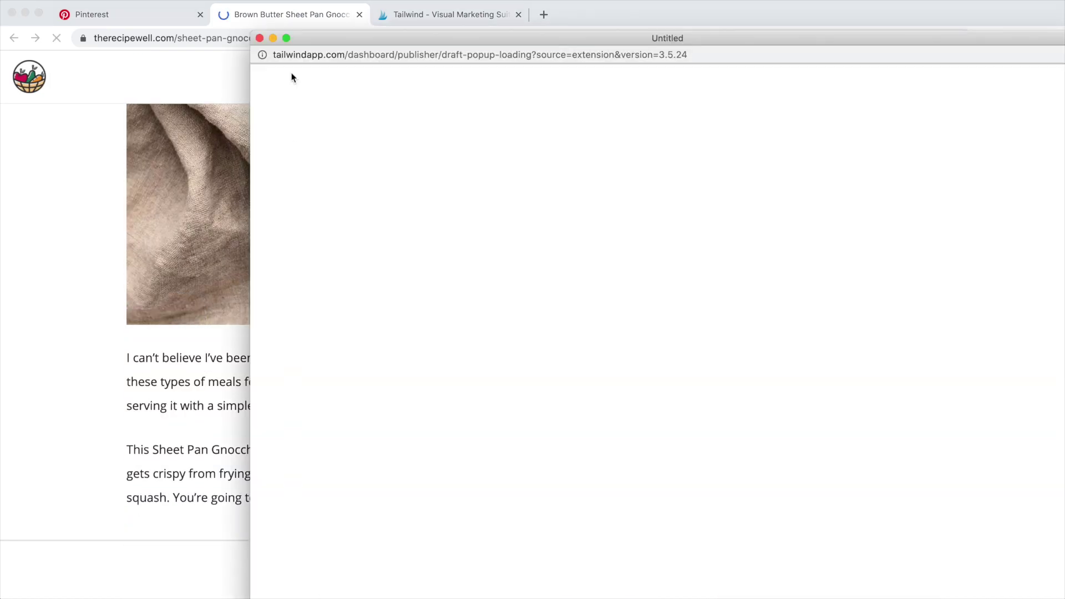
click(258, 37)
click(359, 15)
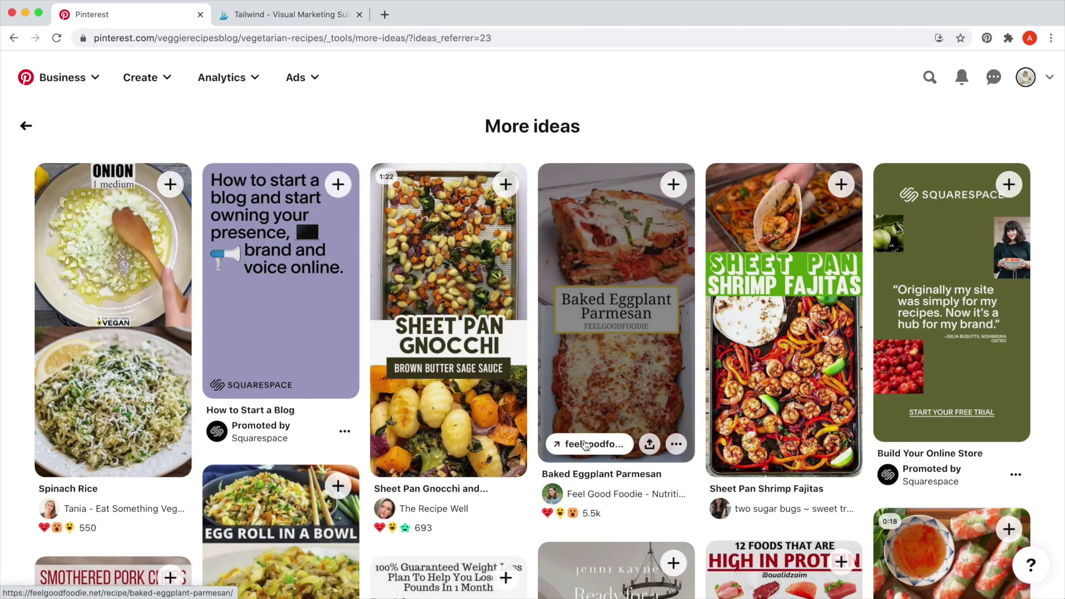
- Open the Baked Eggplant Parmesan pin's source page, send its recipe photo to Tailwind for scheduling, and close the page
click(570, 219)
scroll(544, 289, down, 10)
click(216, 464)
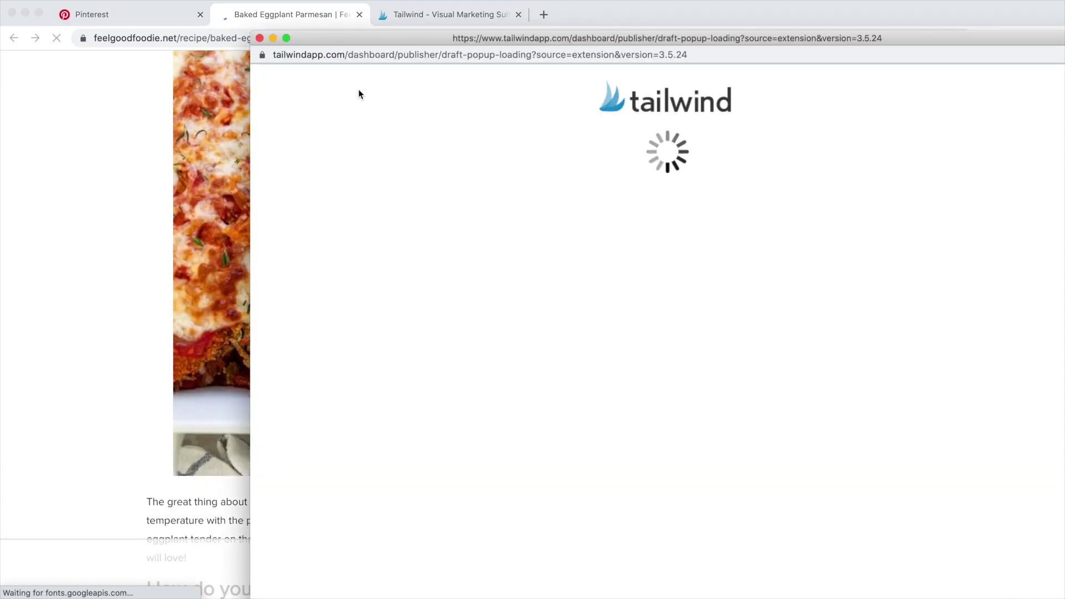
click(359, 15)
scroll(266, 427, down, 3)
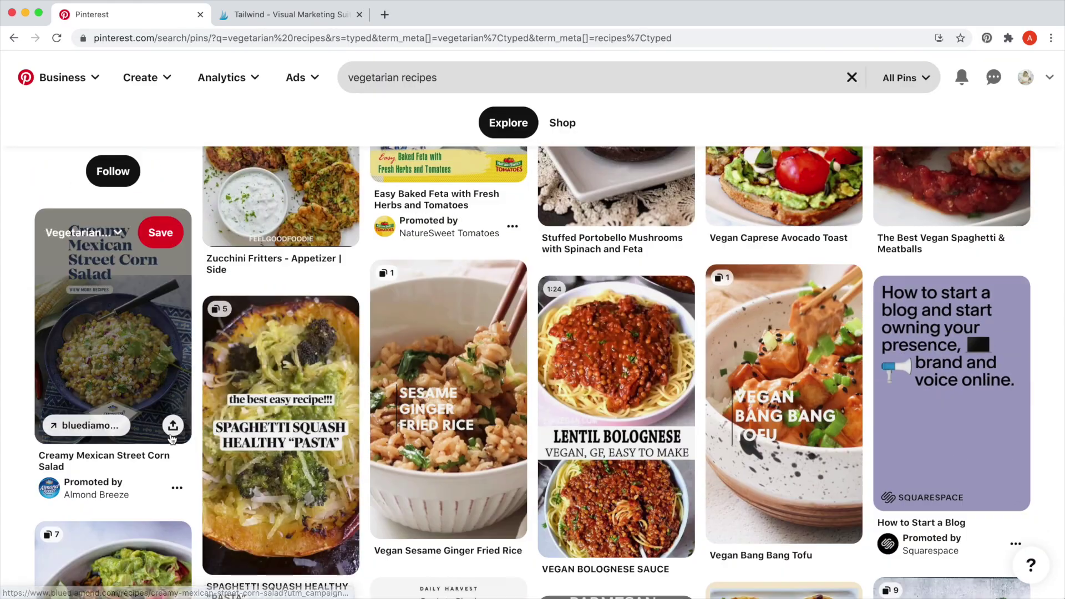
- Open the Vegetarian Tostadas pin's source page, send its recipe photo to Tailwind for scheduling, and close the page
scroll(748, 354, down, 7)
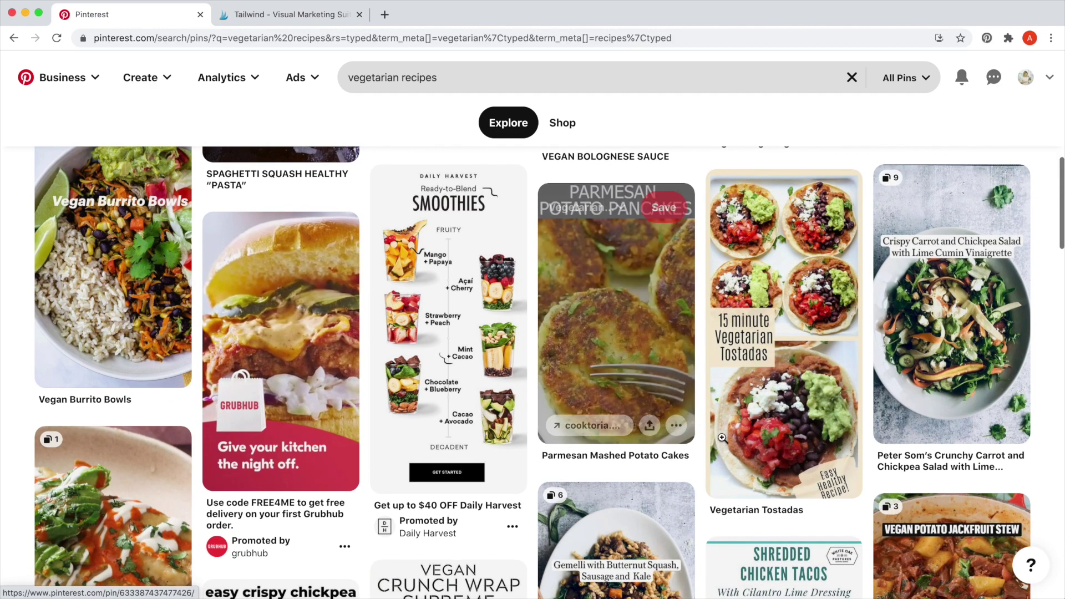
click(754, 484)
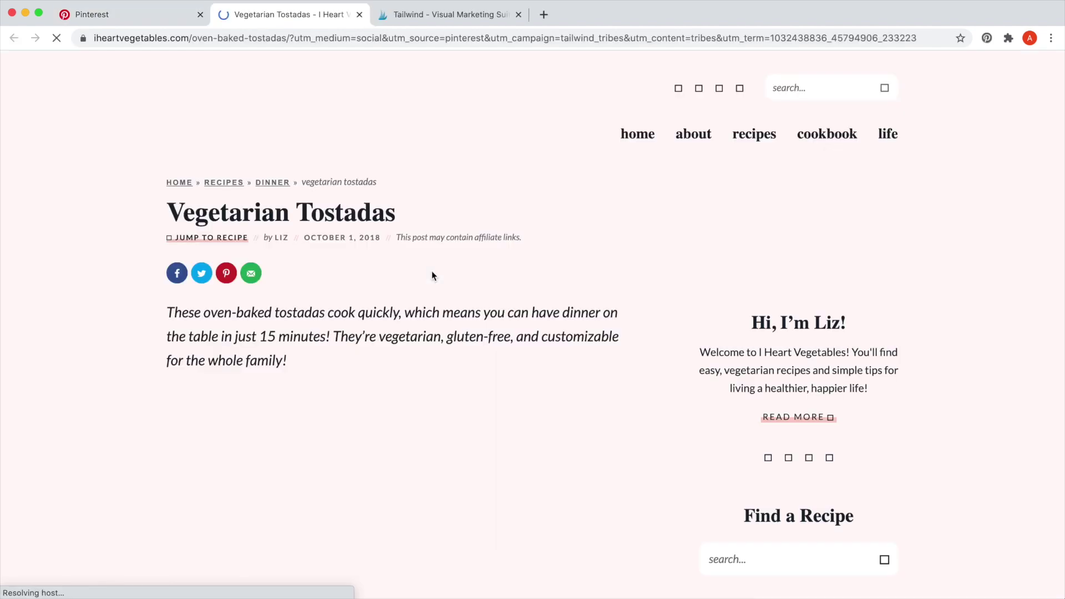
scroll(432, 271, down, 8)
click(205, 481)
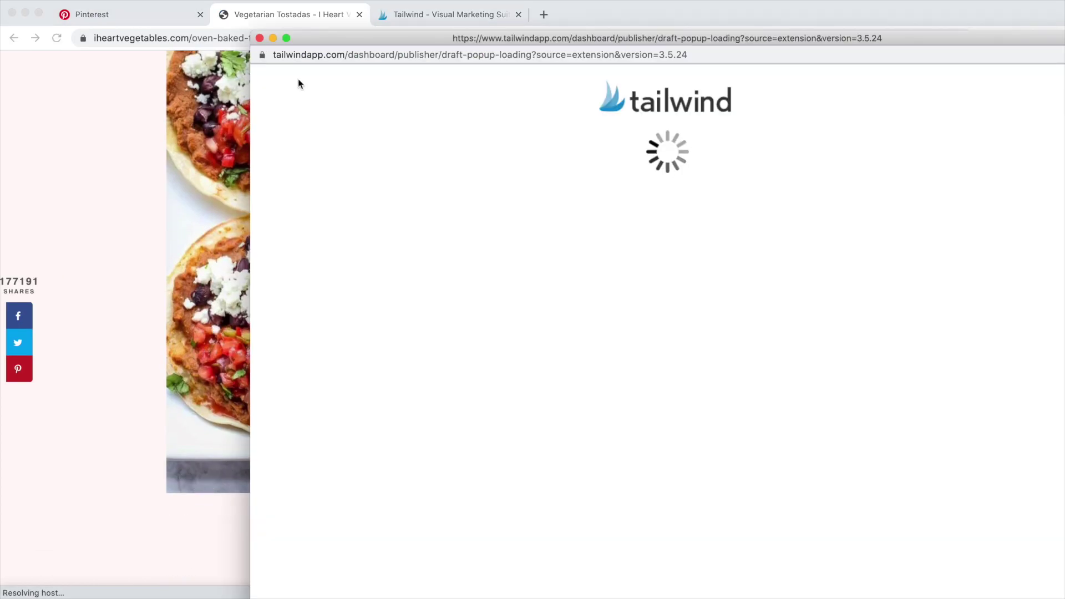
click(359, 14)
- Open the Easy Vegetarian Chickpea Gyros pin's source page and look through its recipe photos
scroll(392, 333, down, 5)
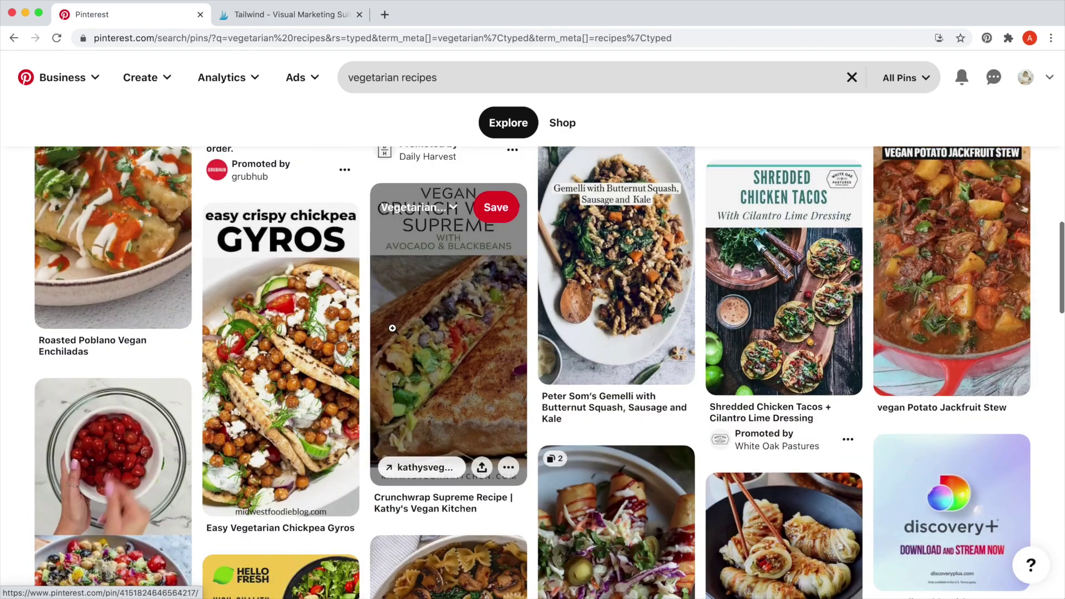
click(279, 389)
scroll(278, 390, down, 8)
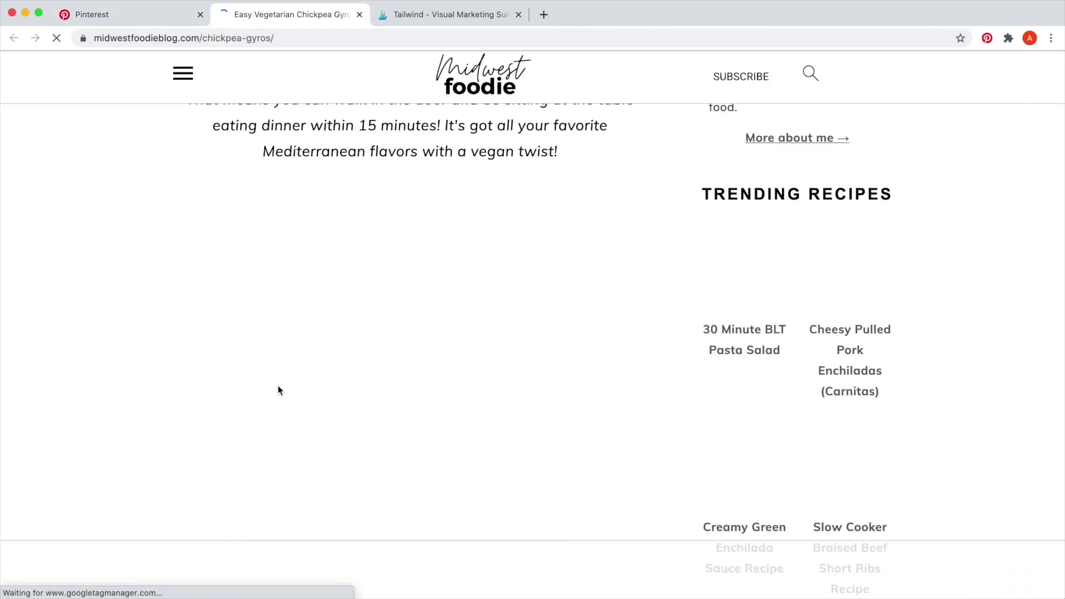
scroll(278, 391, down, 7)
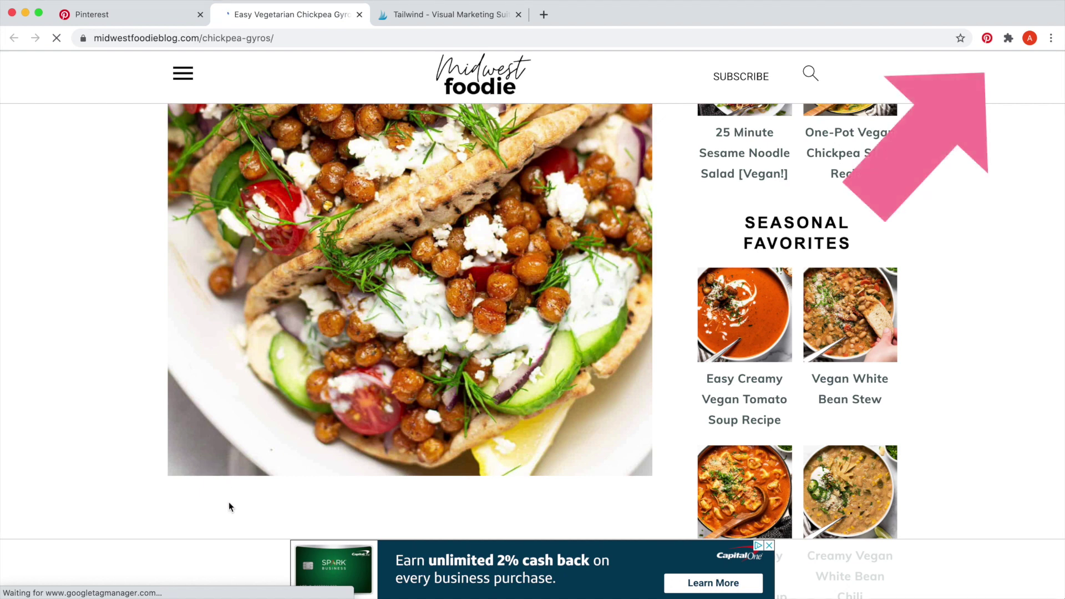
scroll(211, 427, down, 2)
scroll(165, 360, up, 2)
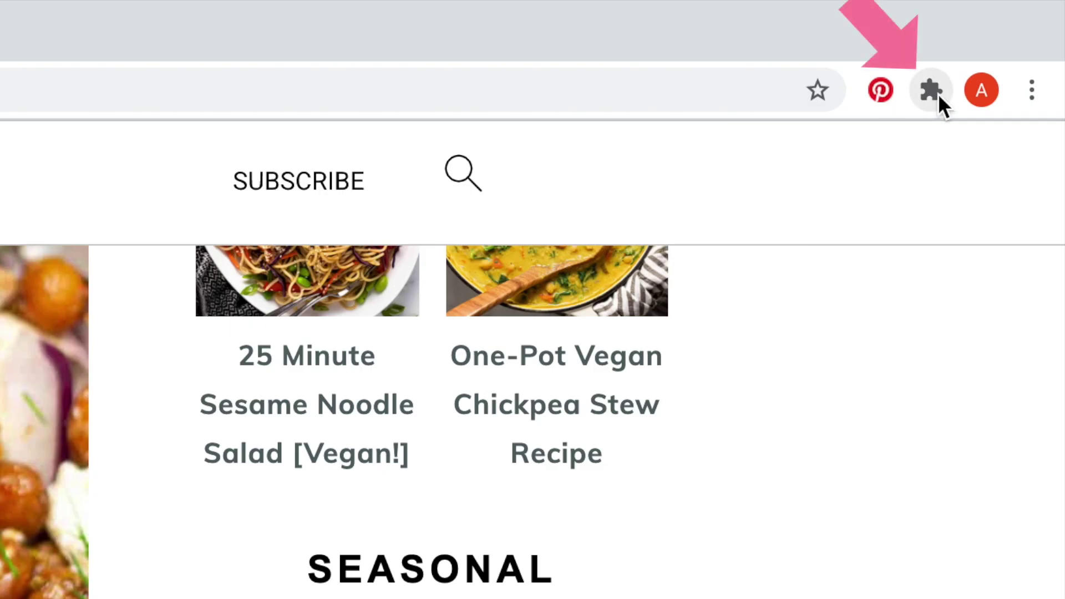
- Pin the Tailwind Publisher extension to the browser toolbar and use it to send the Chickpea Gyros image for scheduling
click(933, 90)
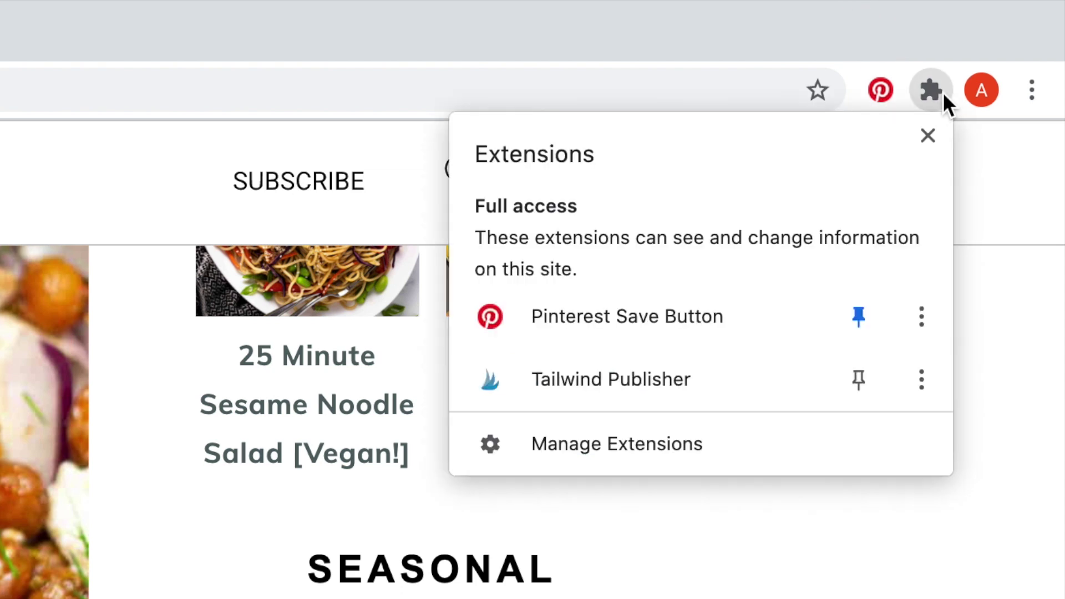
click(865, 388)
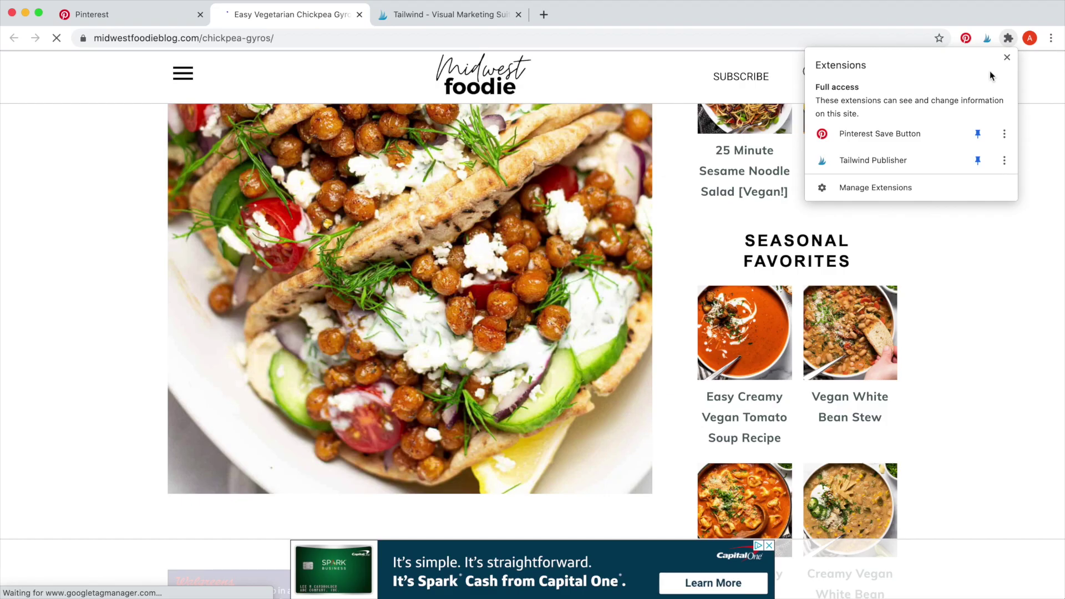
click(881, 91)
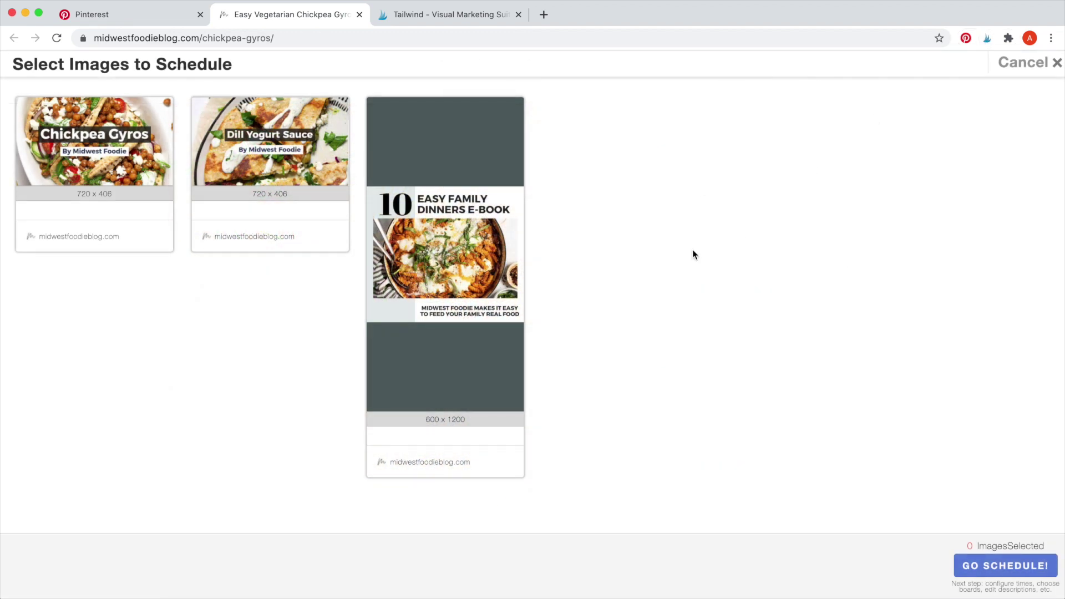
click(131, 175)
click(1021, 566)
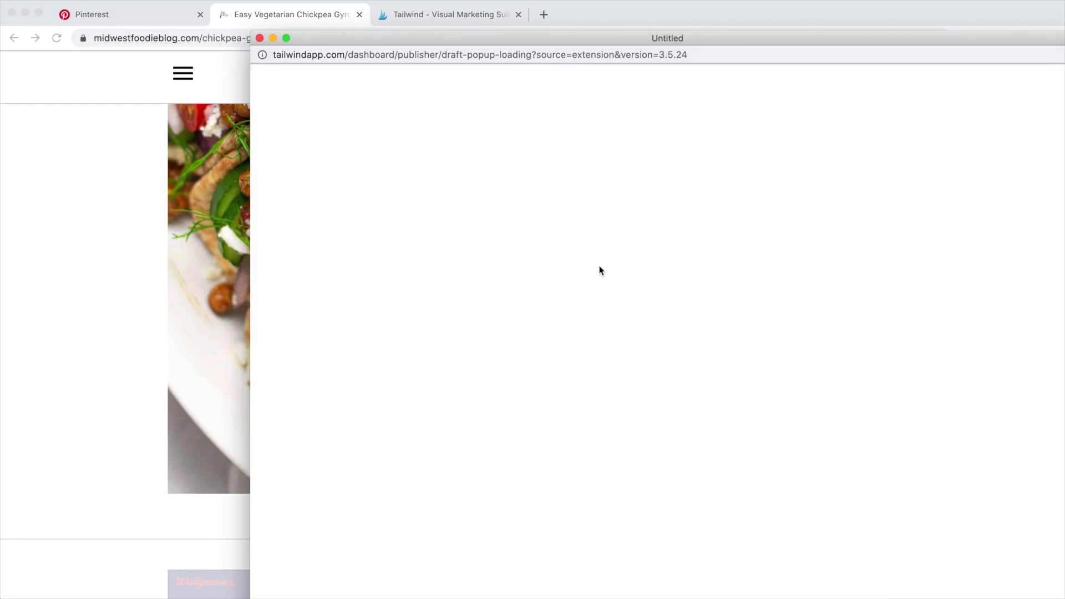
click(259, 38)
- Close the recipe page, return to the Tailwind Publisher drafts, and add the Vegetarian Recipes board to all drafts
click(414, 15)
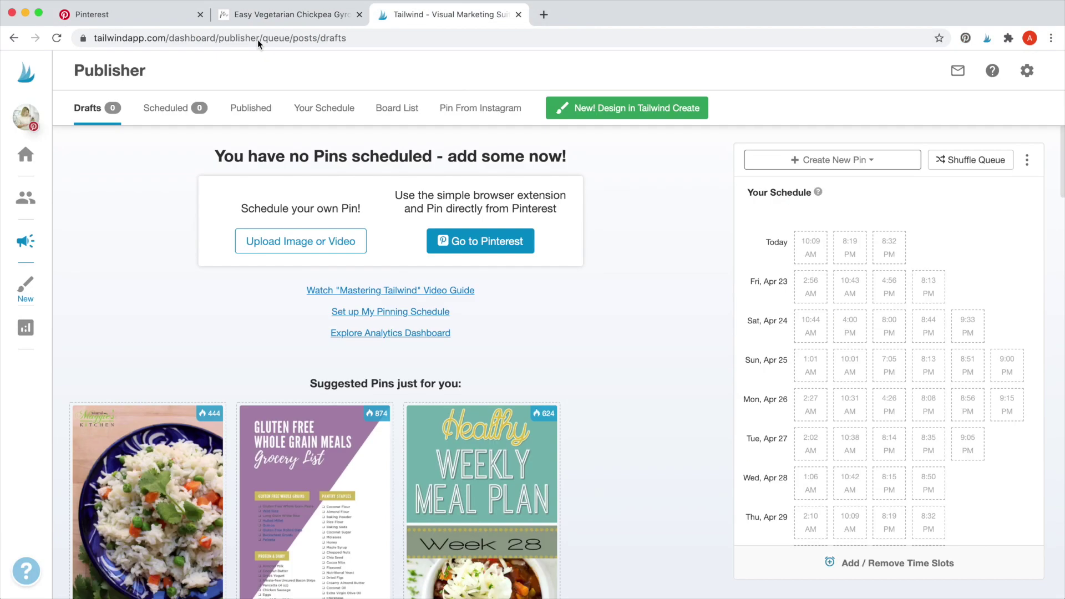
click(359, 15)
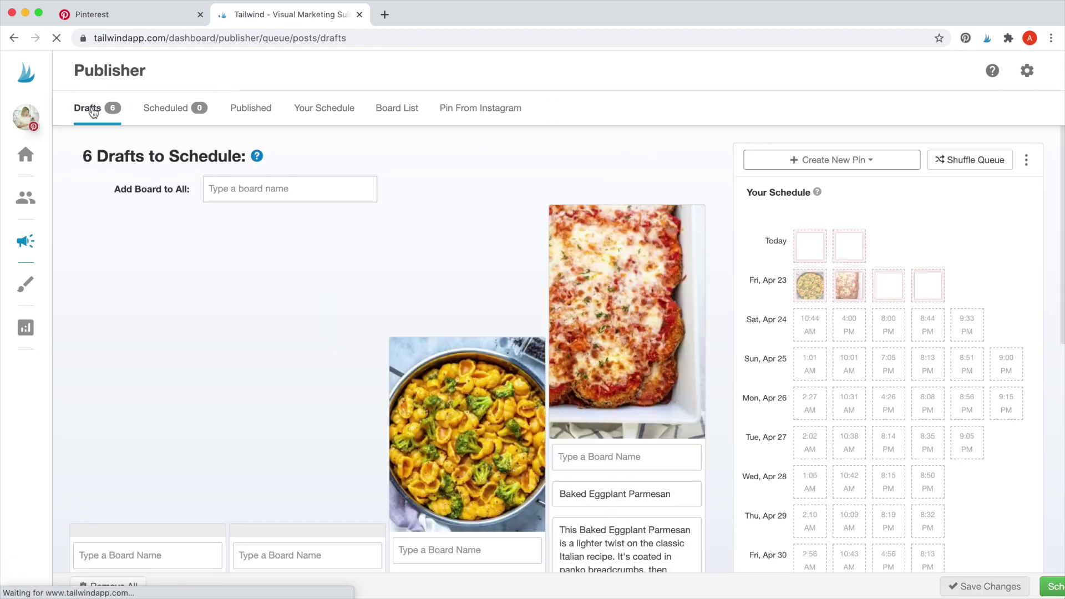
click(306, 191)
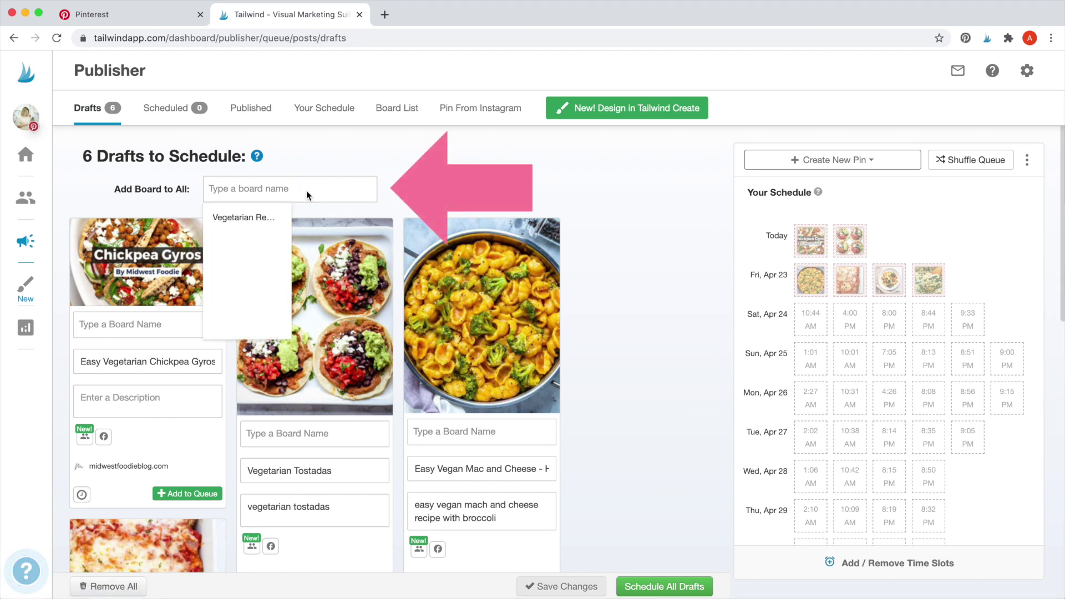
click(254, 219)
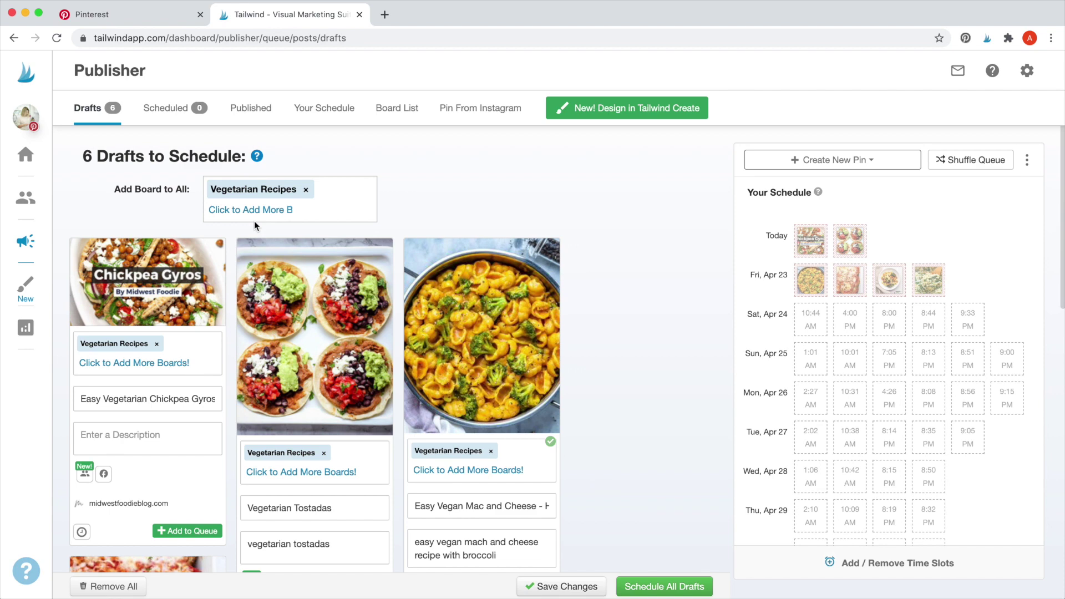
- Give the Chickpea Gyros draft the description "Vegetarian Recipes" and append "| Vegetarian Recipes" to its title
click(139, 436)
text(Vegetarian)
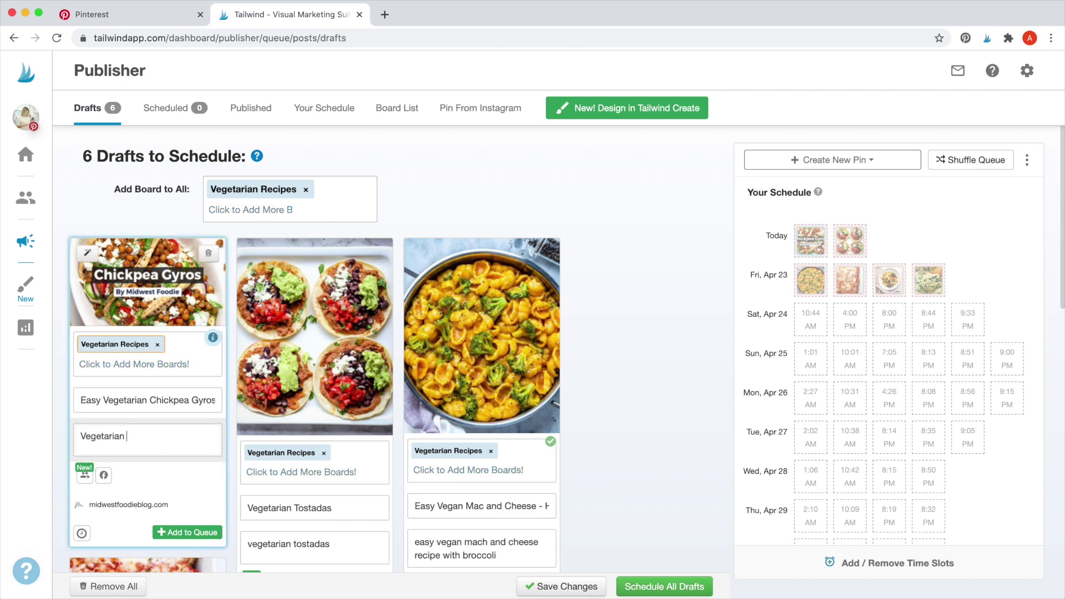
text(Recipes)
key(ctrl+a)
key(super+c)
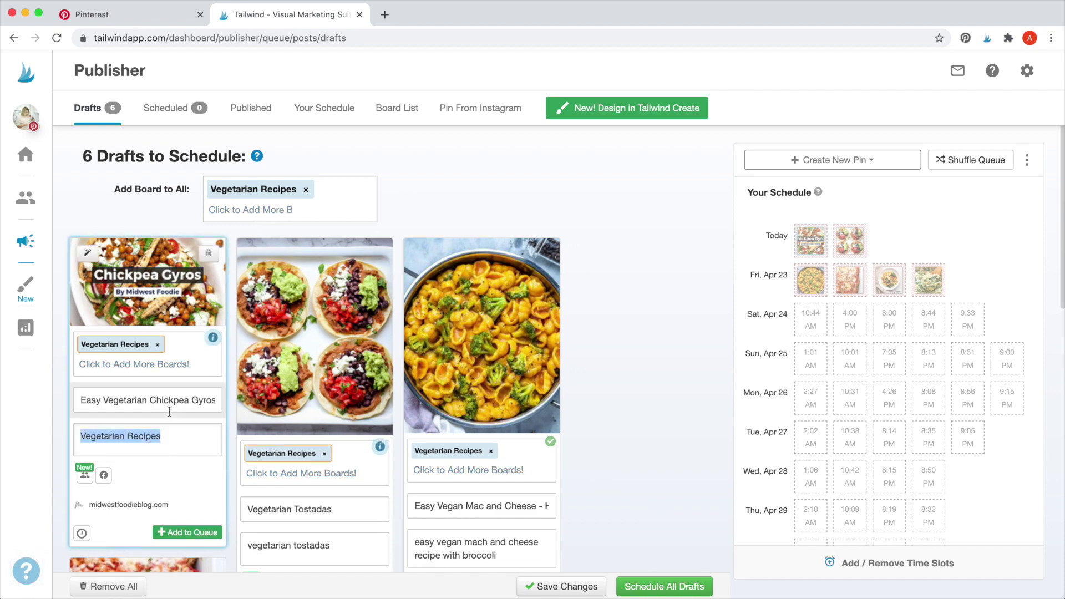
click(177, 400)
text(|)
key(super+v)
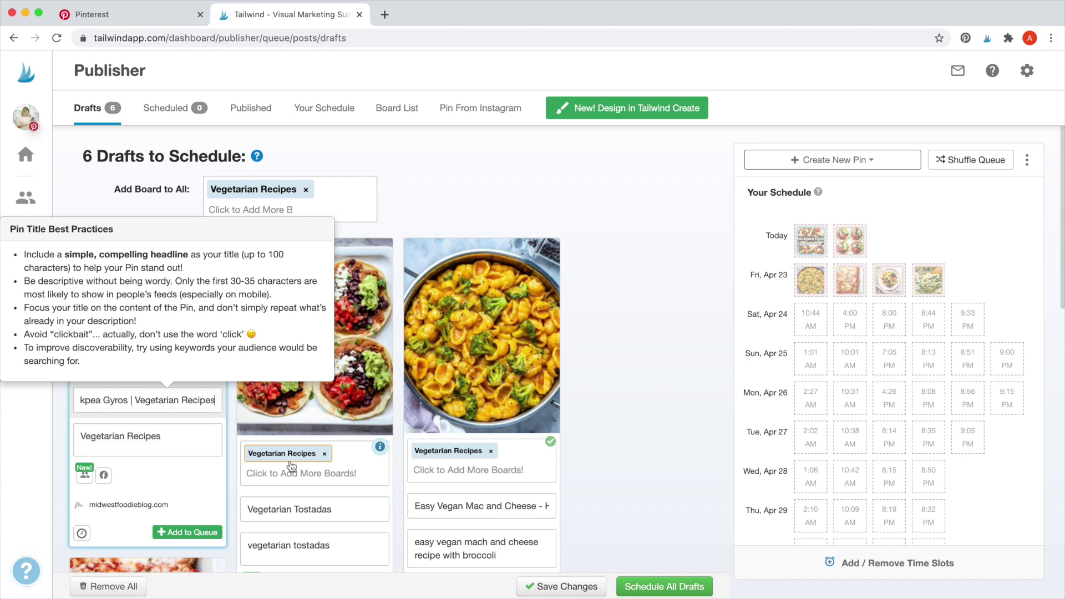
- Append "| Vegetarian Recipes" to the title and description of the Vegetarian Tostadas draft
click(354, 507)
text(|)
key(super+v)
click(357, 558)
text(|)
key(super+v)
- Append "| Vegetarian Recipes" to the title and description of the Easy Vegan Mac and Cheese draft
click(499, 506)
key(super+Right)
text(|)
key(super+v)
click(502, 556)
text(|)
key(super+v)
- Append "| Vegetarian Recipes" to the titles of the Baked Eggplant Parmesan and Brown Butter Sage Sheet Pan Gnocchi drafts
scroll(502, 556, down, 10)
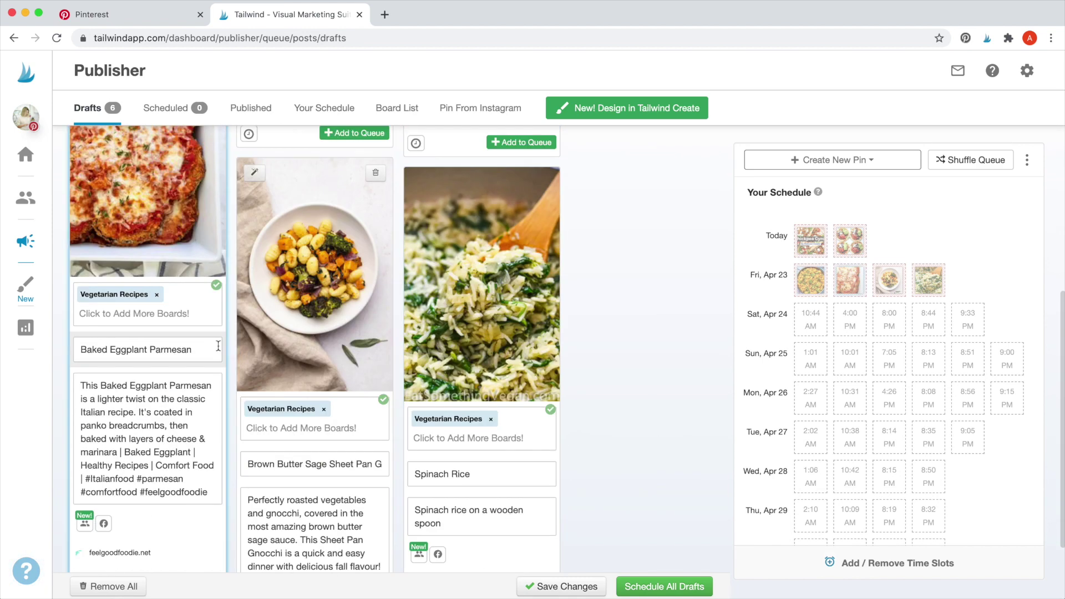
click(222, 355)
text(|)
key(super+v)
click(343, 464)
key(super+Right)
text(|)
key(super+v)
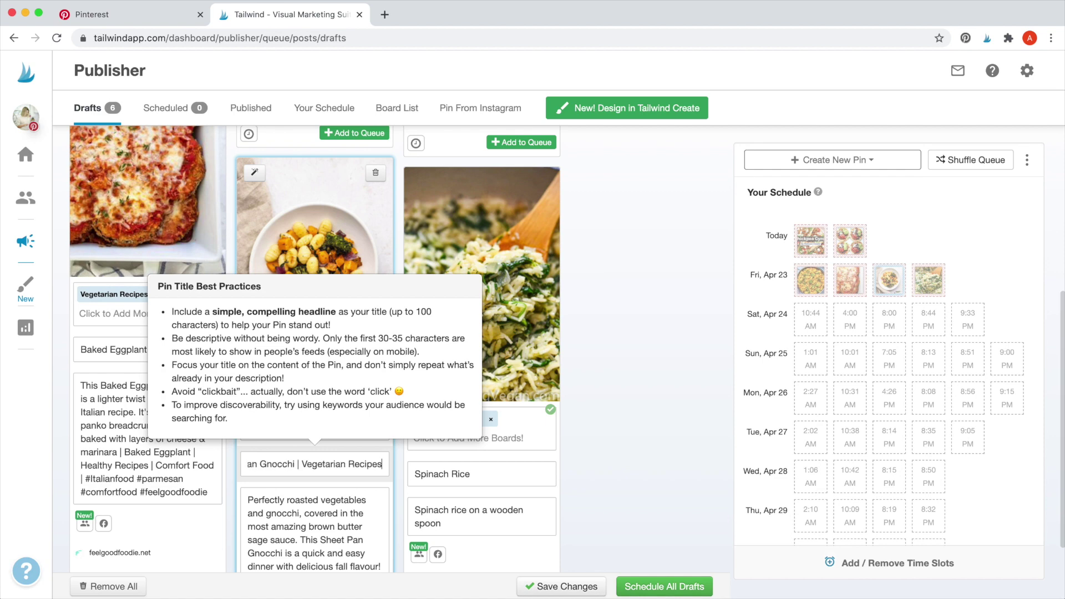
- Replace the hashtags at the end of the Baked Eggplant Parmesan description with "Vegetarian Recipes"
scroll(221, 432, down, 2)
drag(85, 438, 225, 453)
key(super+v)
- Append "| Vegetarian Recipes" to the Spinach Rice draft's title and description and to the Sheet Pan Gnocchi description
click(500, 483)
text(|)
key(super+v)
click(250, 533)
key(Return)
text(|)
key(super+v)
click(482, 434)
text(|)
key(super+v)
- Review the edited drafts and schedule all of them
scroll(615, 467, down, 2)
scroll(620, 456, up, 10)
click(661, 589)
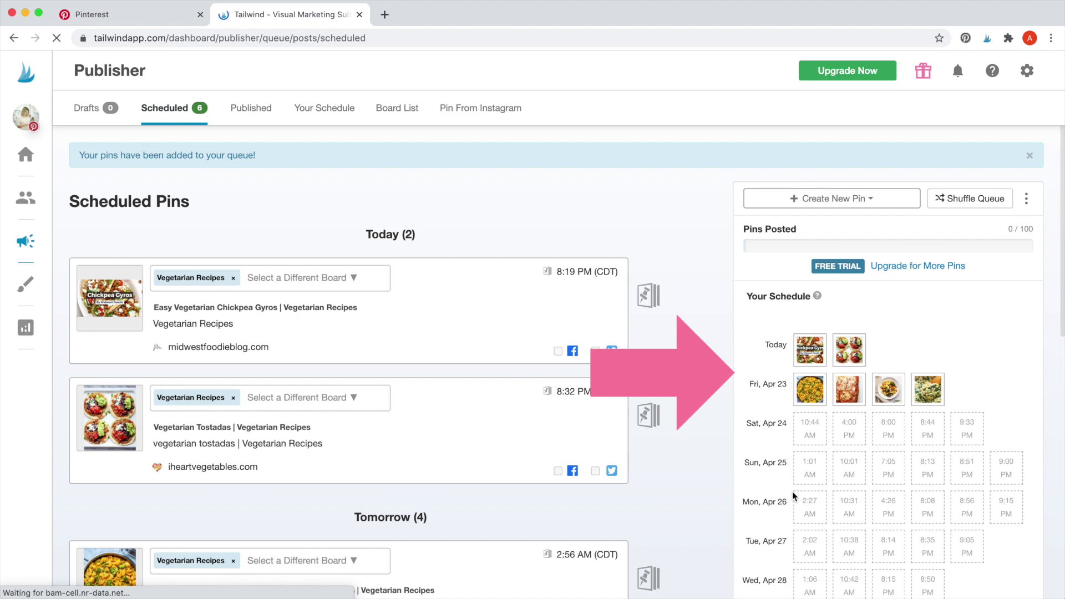
- Move the Spinach Rice pin to the first Wed, Apr 28 slot and the Chickpea Gyros pin to Tue, Apr 27 at 8:35 PM
scroll(697, 407, down, 3)
drag(928, 341, 813, 498)
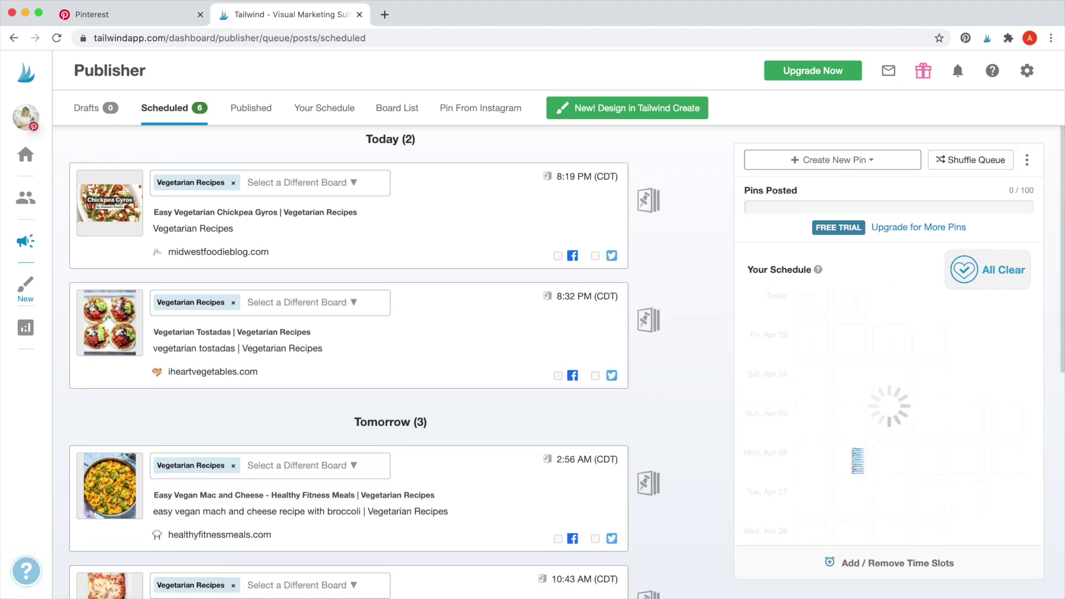
drag(811, 313, 976, 506)
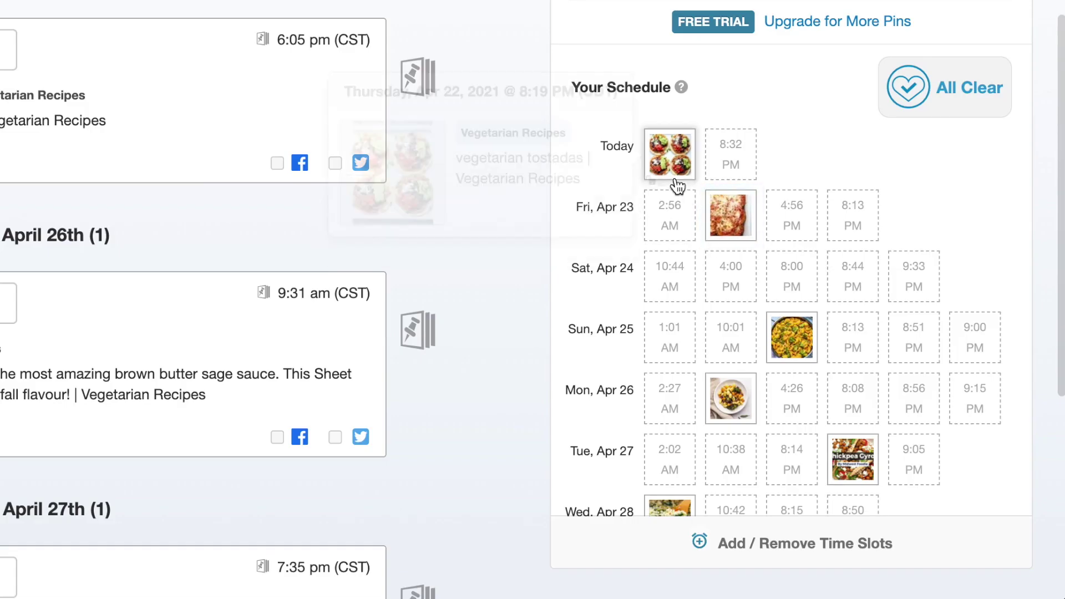
- Lock the scheduled Eggplant Parmesan, Mac and Cheese, Gnocchi, Chickpea Gyros and Spinach Rice pins to their time slots
click(735, 244)
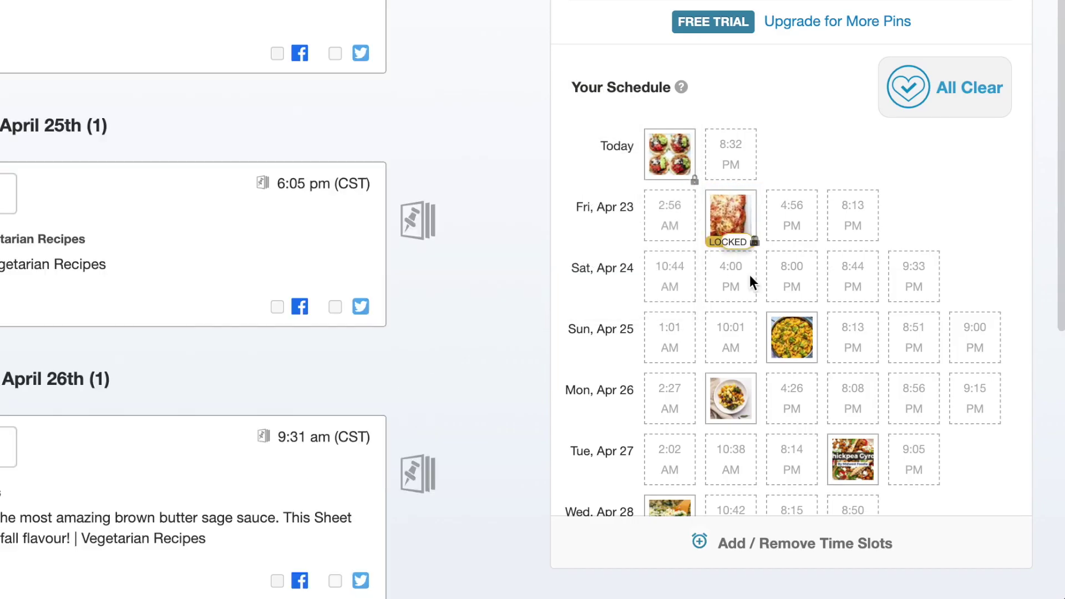
click(799, 367)
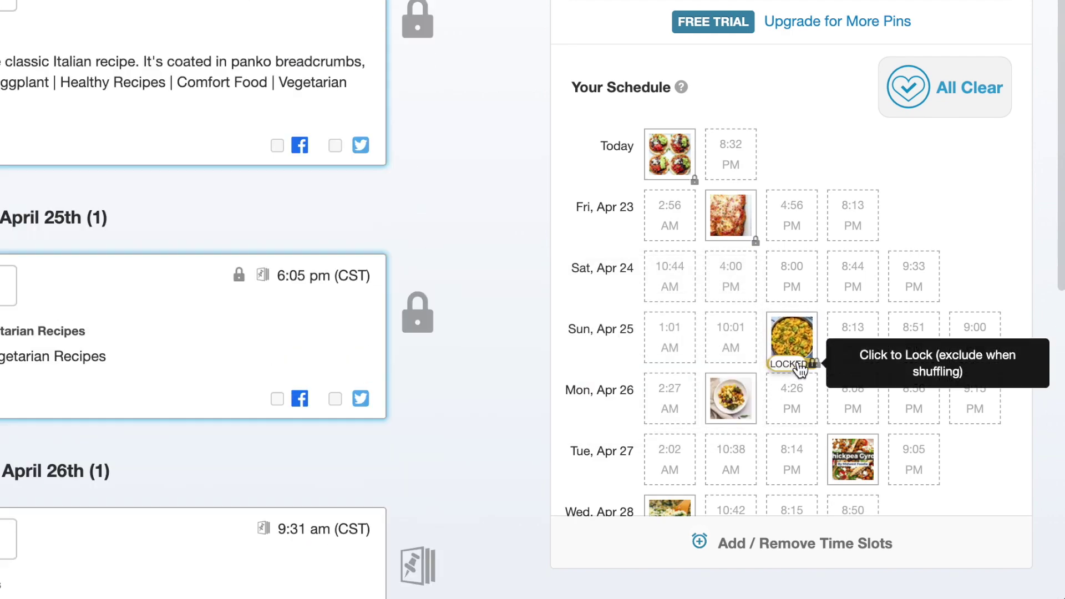
click(738, 423)
scroll(804, 416, down, 3)
click(876, 324)
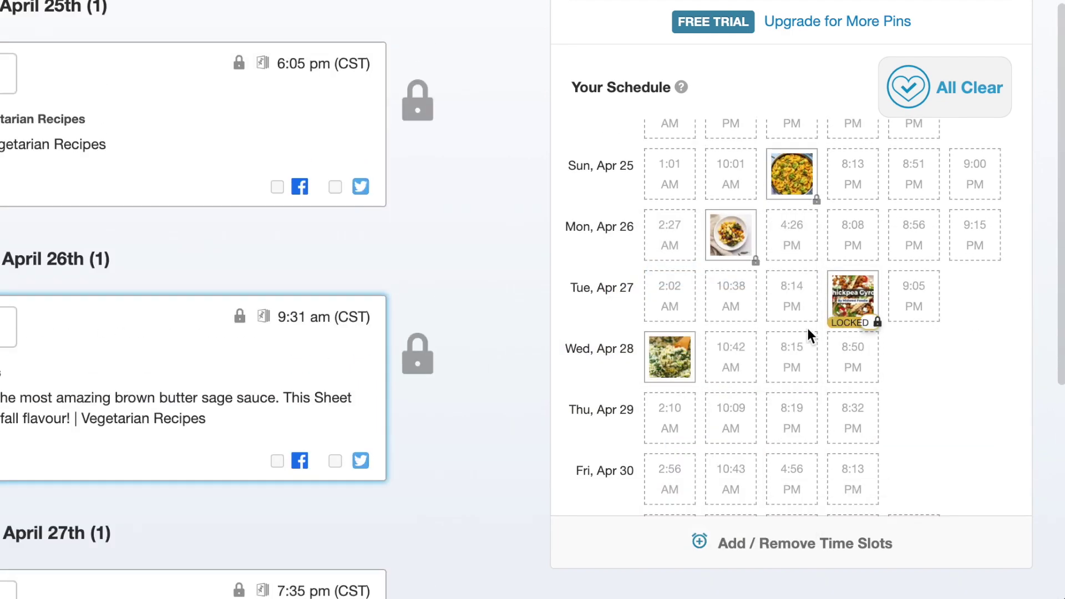
click(669, 367)
scroll(590, 199, up, 3)
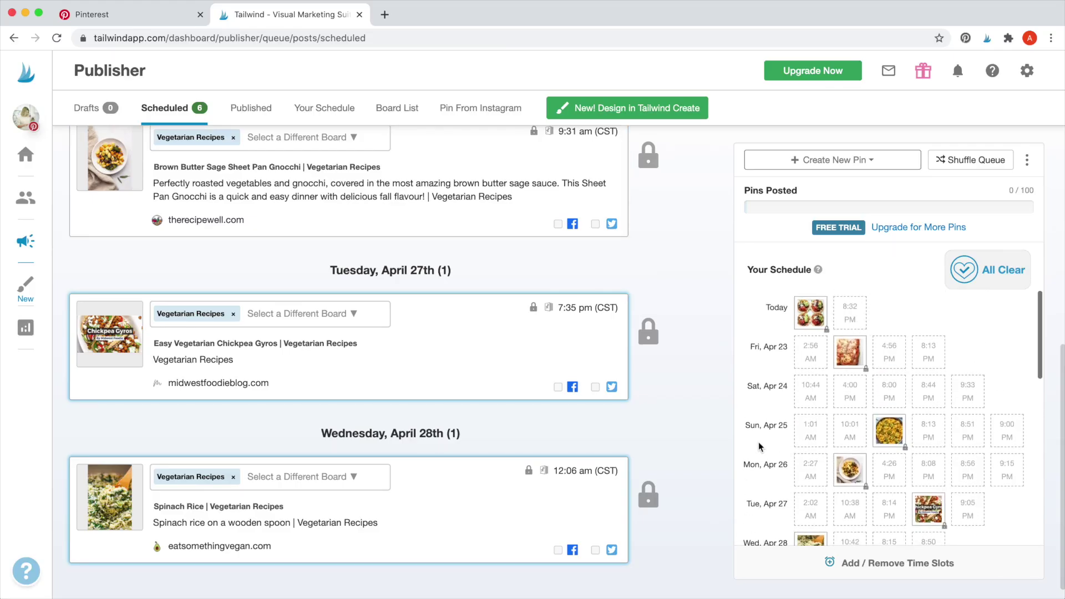
- Reschedule Gnocchi to Mon 10:31 AM, Mac and Cheese to Sun 7:05 PM, Chickpea Gyros to Tue 8:35 PM, and Eggplant Parmesan to Fri 10:43 AM
scroll(668, 352, up, 10)
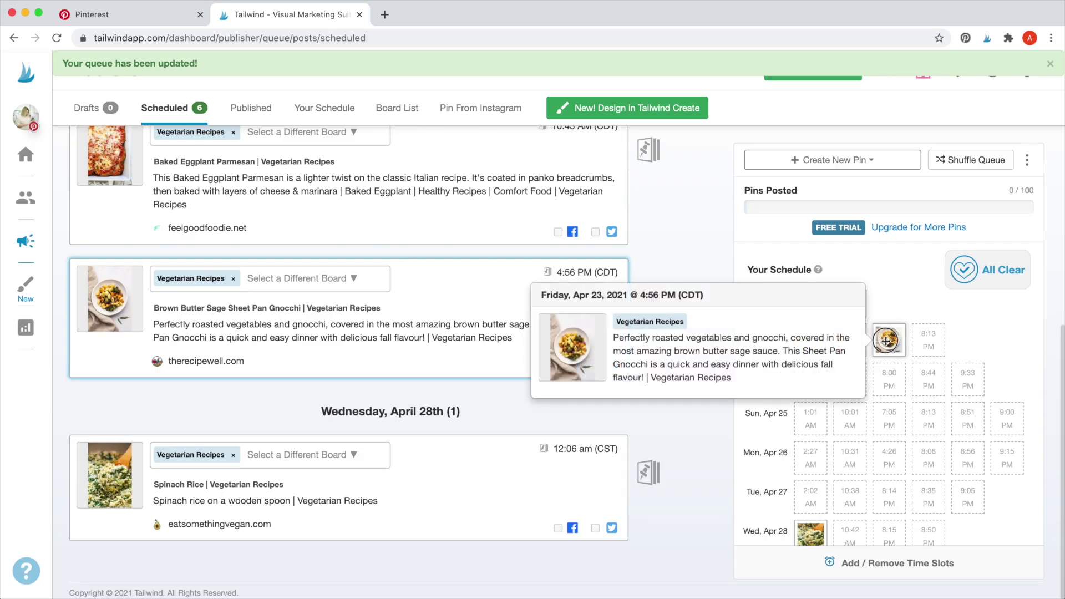
drag(889, 340, 849, 458)
drag(853, 394, 890, 418)
drag(811, 304, 928, 504)
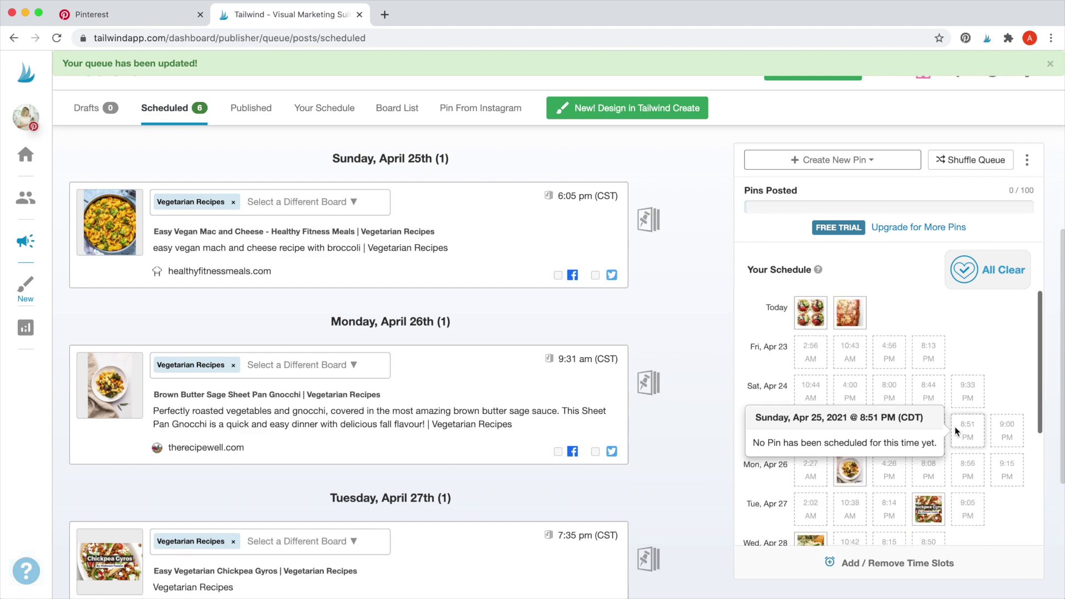
drag(850, 308, 857, 343)
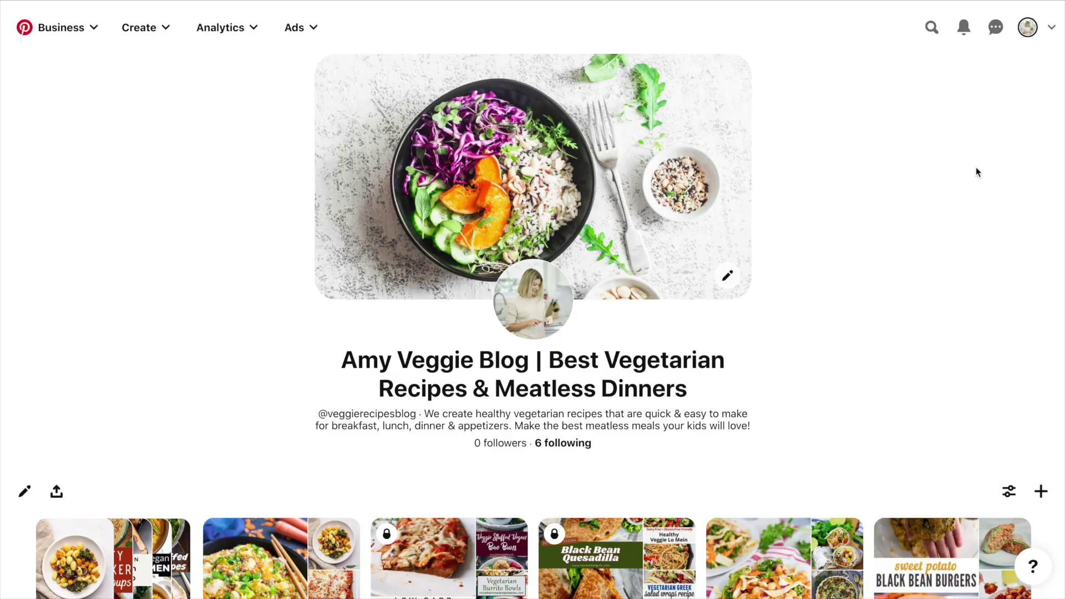
scroll(977, 168, down, 1)
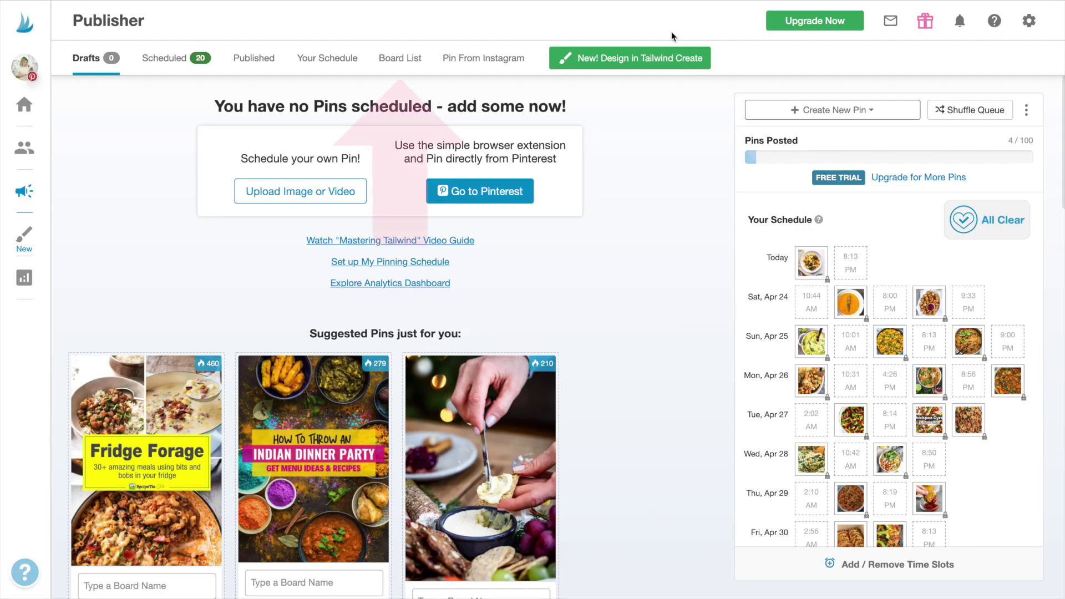
- Create a Tailwind board list named "Vegetarian Recipes" and add the five vegetarian and meatless dinner boards to it
click(408, 59)
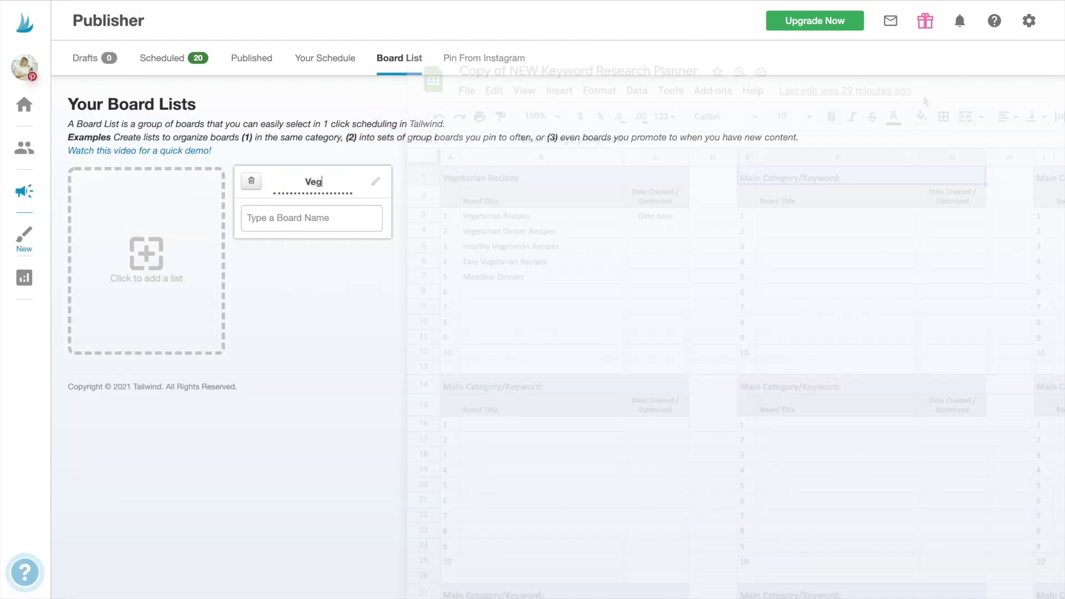
text(etarian Recipes)
click(320, 332)
click(310, 319)
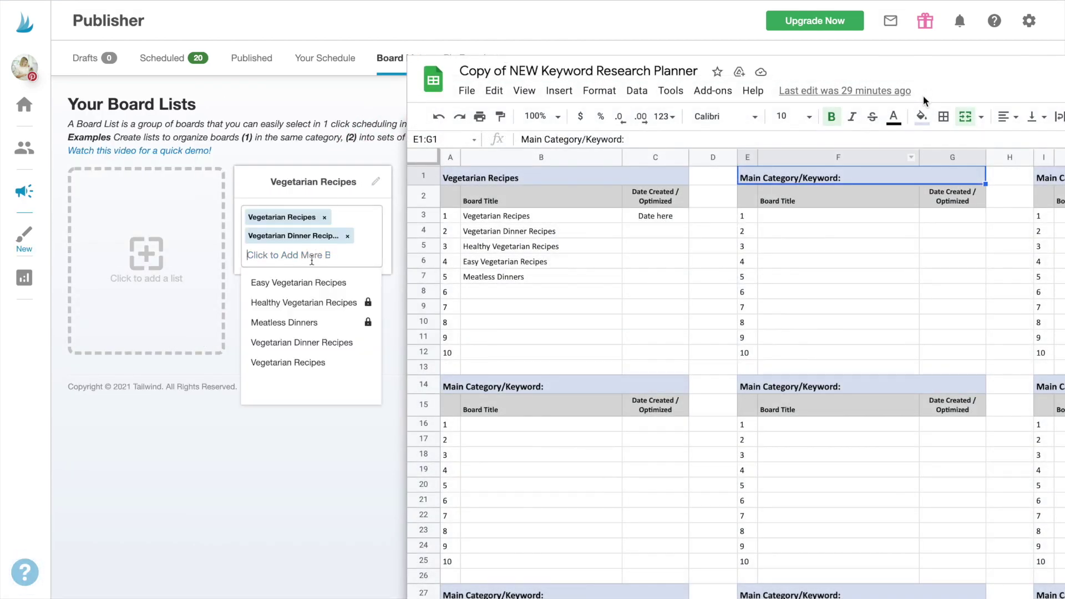
click(311, 299)
click(311, 300)
click(311, 358)
- Assign the five-board "Vegetarian Recipes" list to the drafted pin in Tailwind's drafts
click(86, 73)
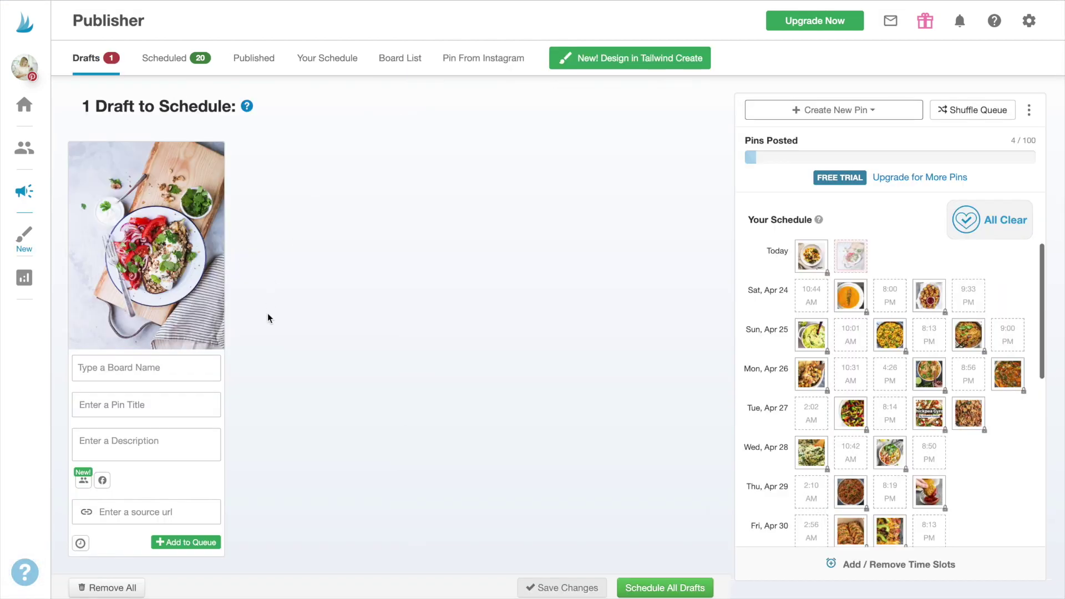
click(205, 372)
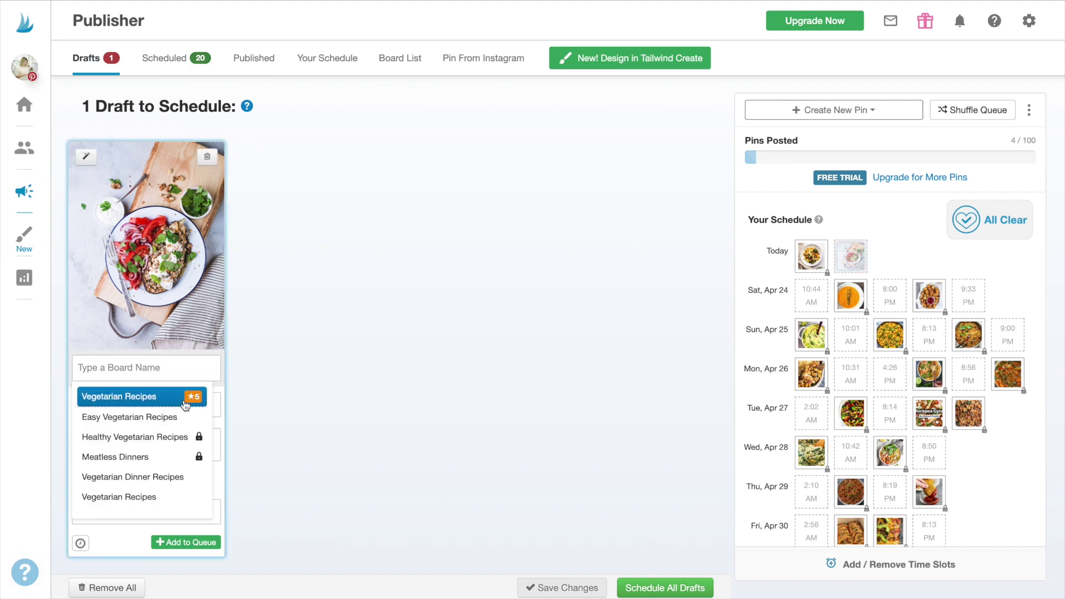
click(175, 404)
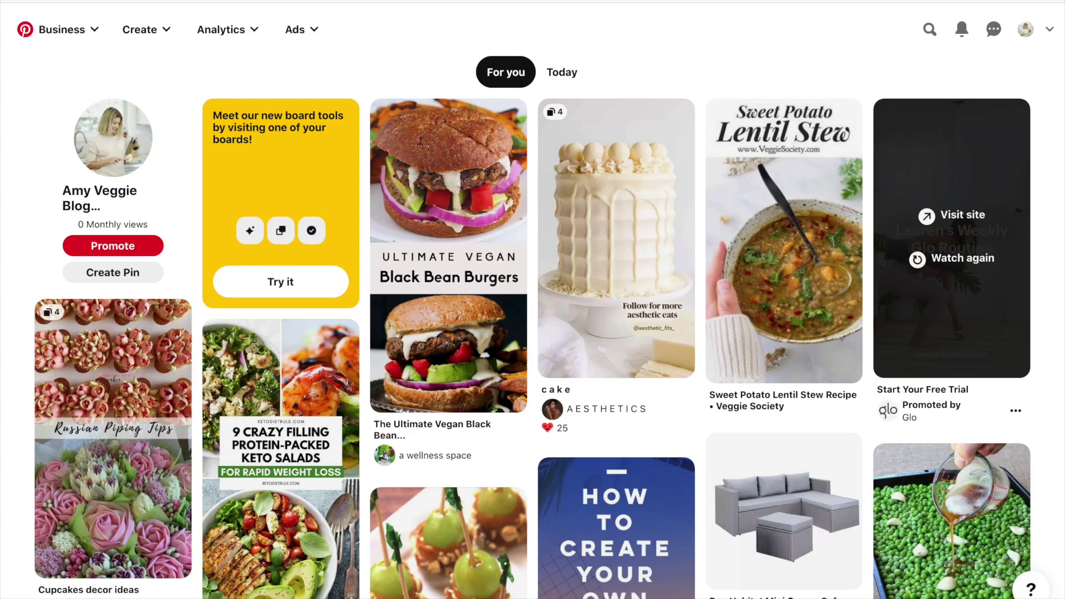
- On Pinterest, search for "vegetarian recipes" and filter the results to People
click(930, 28)
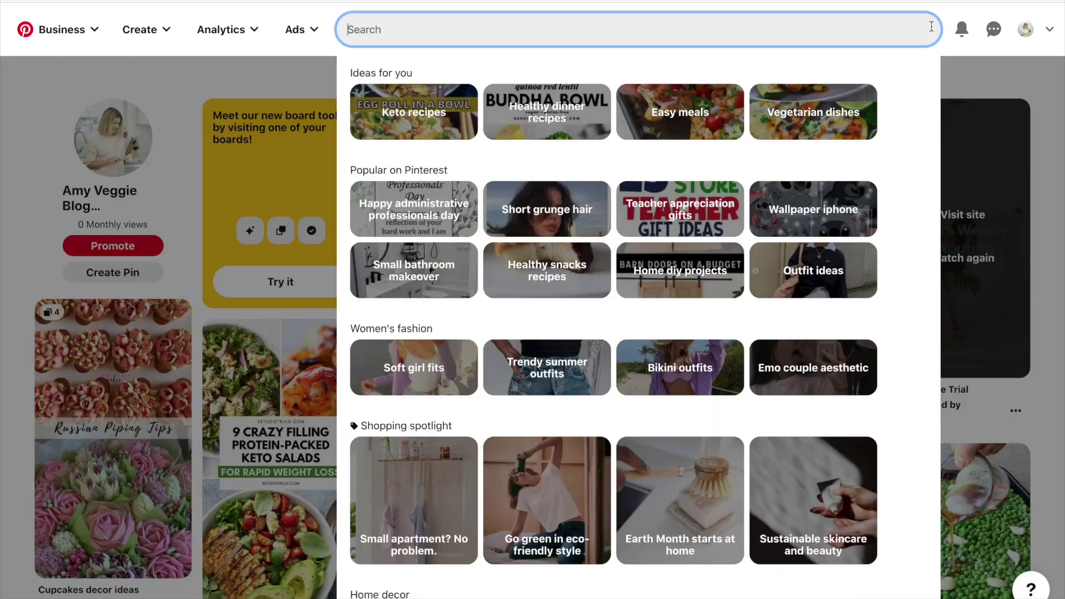
text(v)
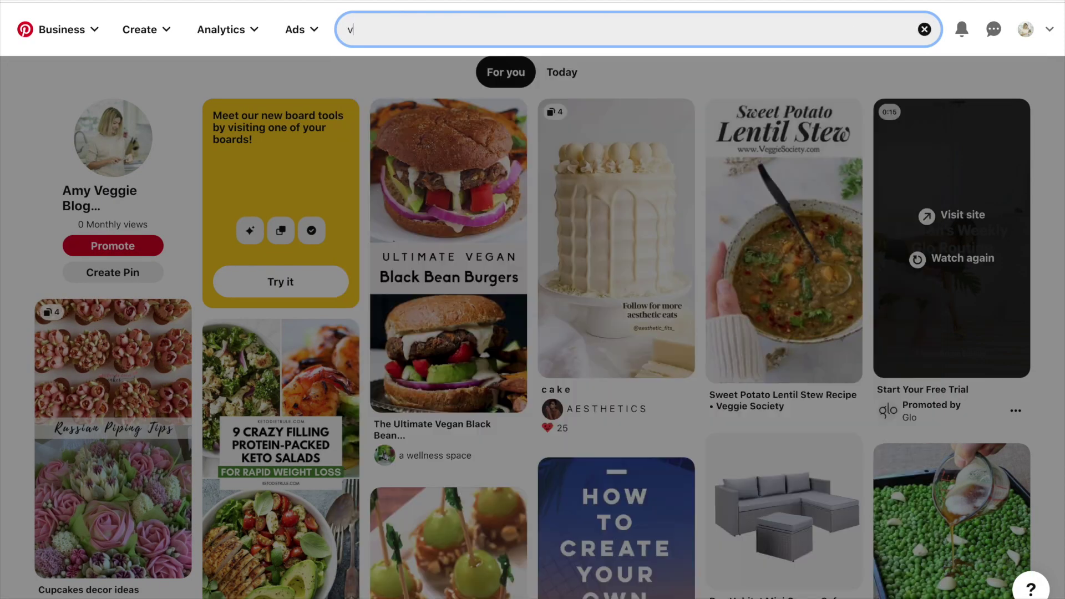
text(egetarian recipes)
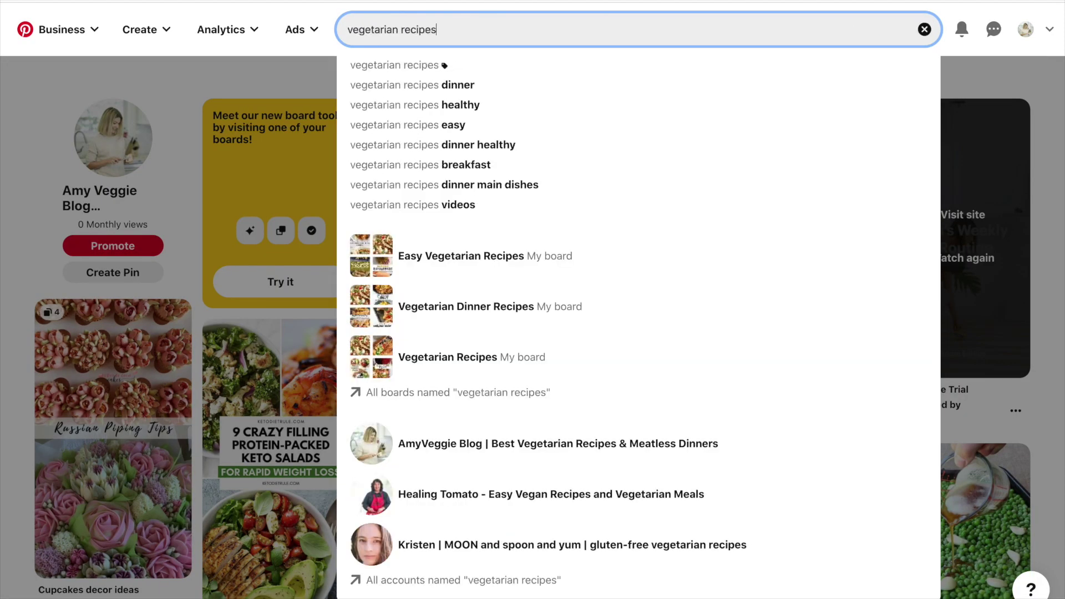
key(Return)
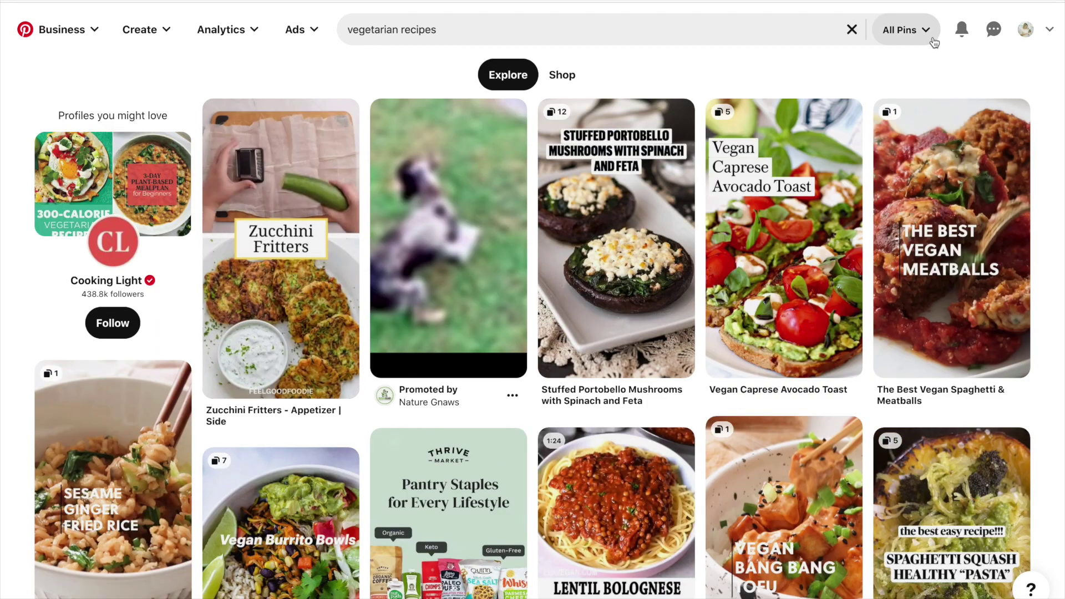
click(930, 32)
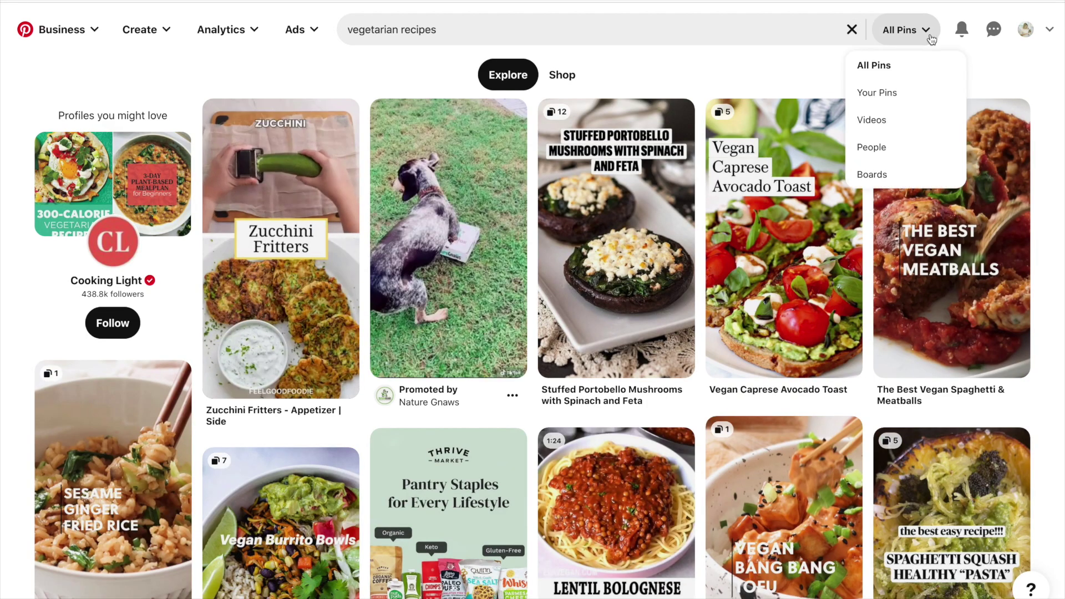
click(910, 148)
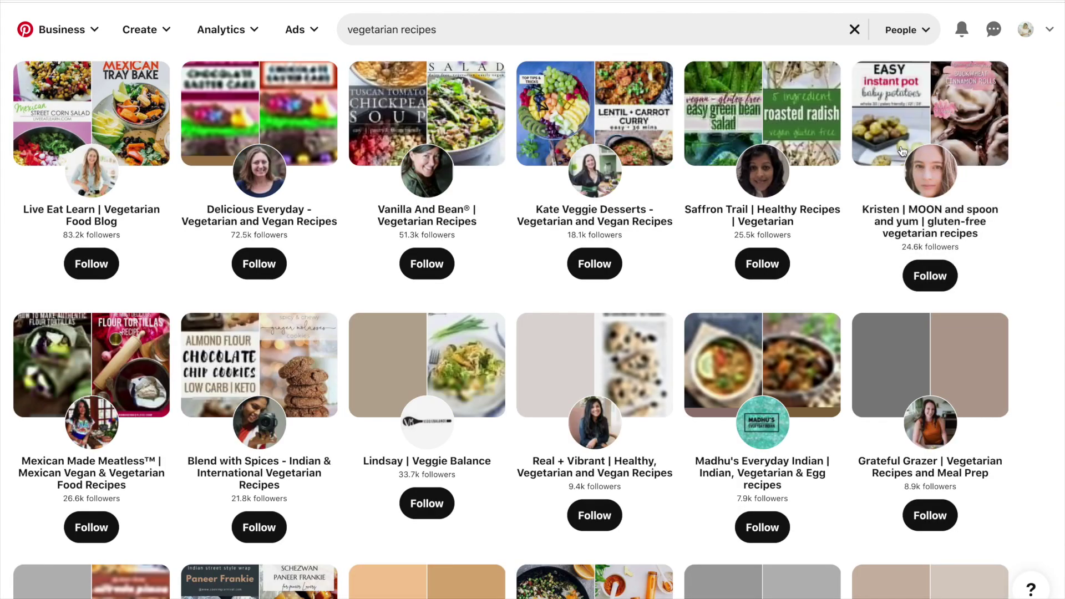
- Follow the first five vegetarian recipe accounts in the People results, from Live Eat Learn through Saffron Trail
click(91, 262)
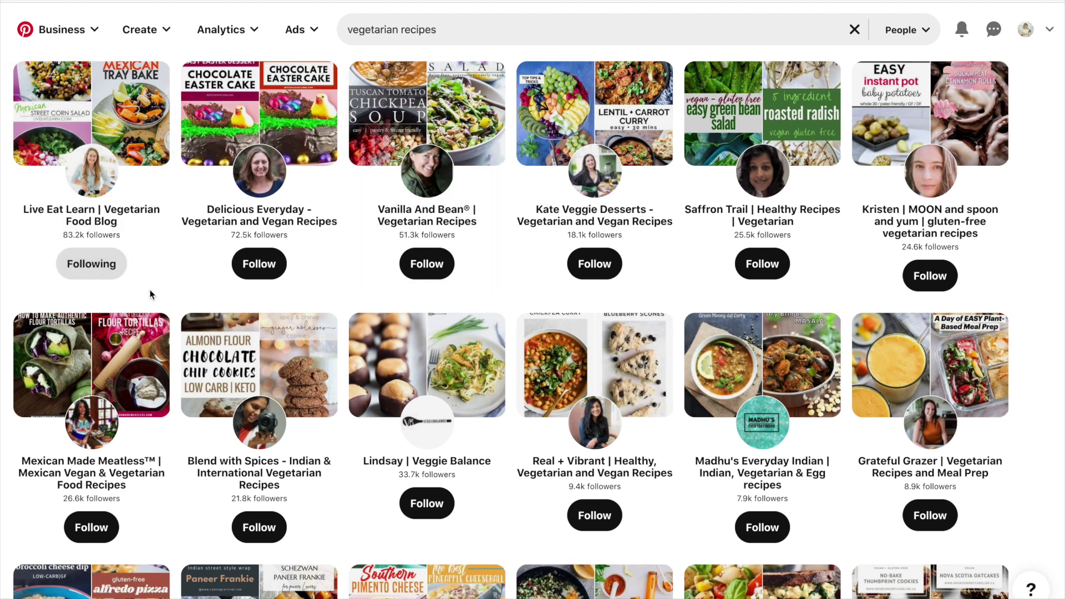
click(258, 264)
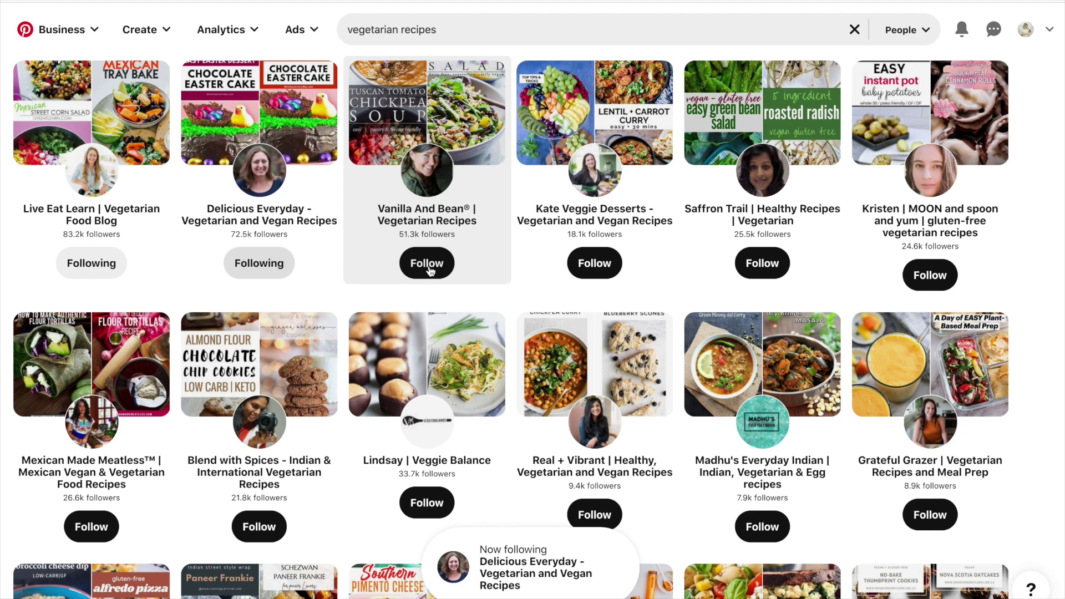
click(429, 266)
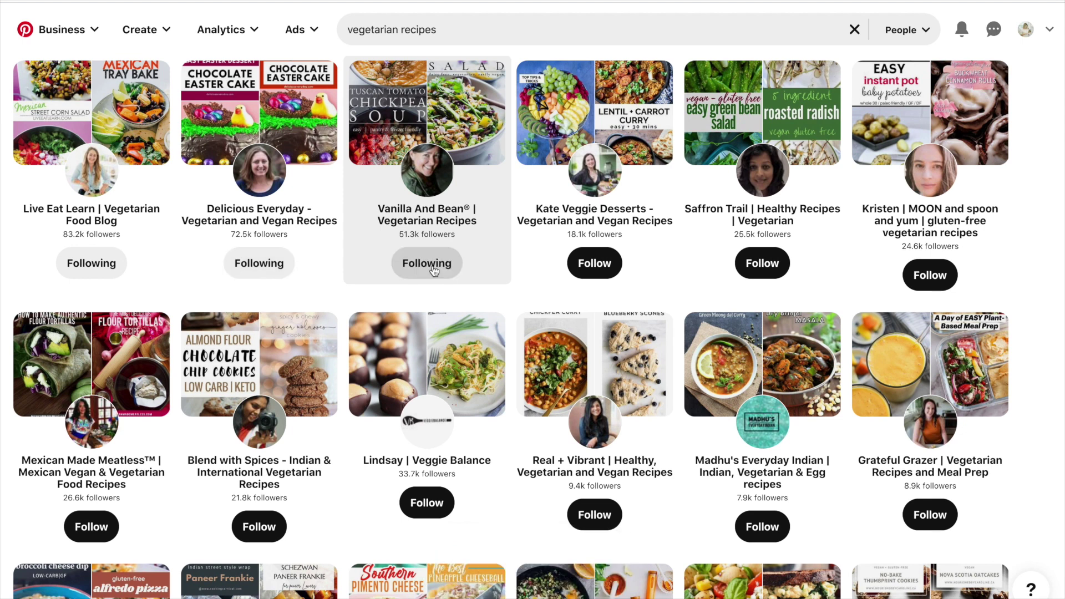
click(620, 268)
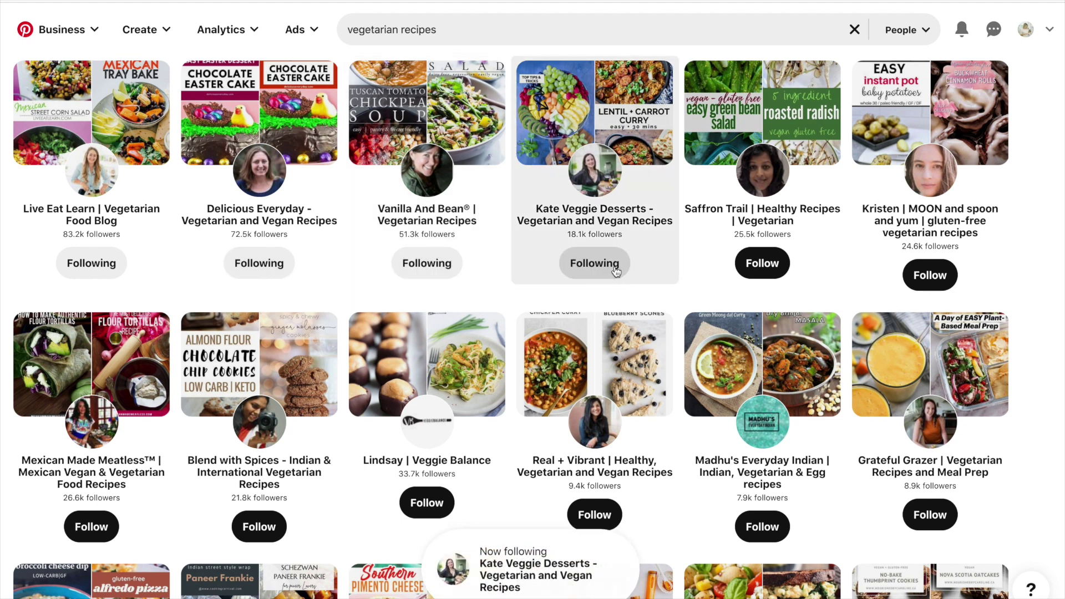
click(761, 267)
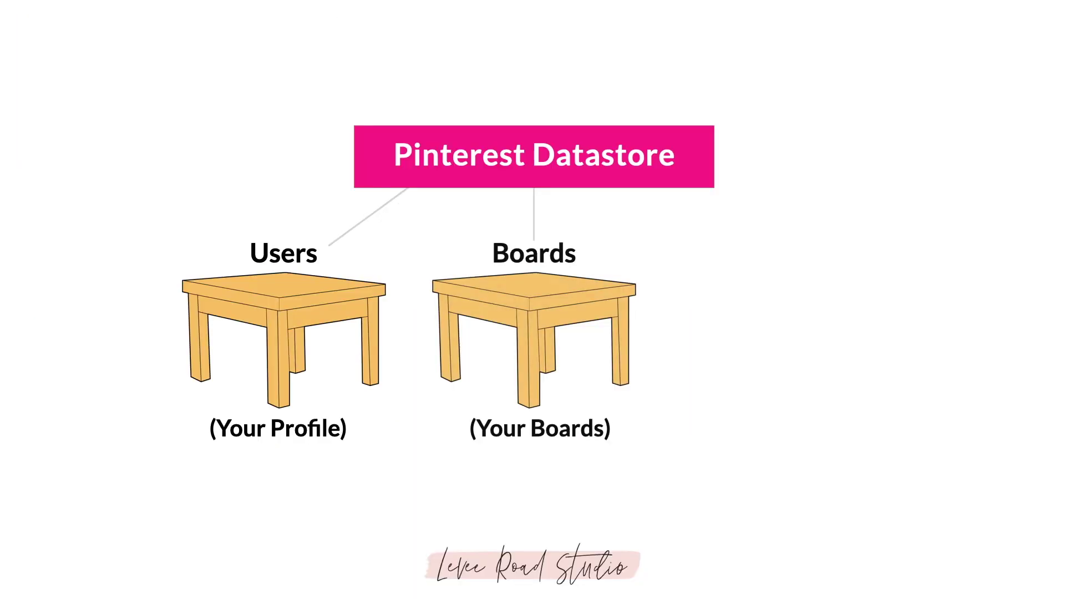